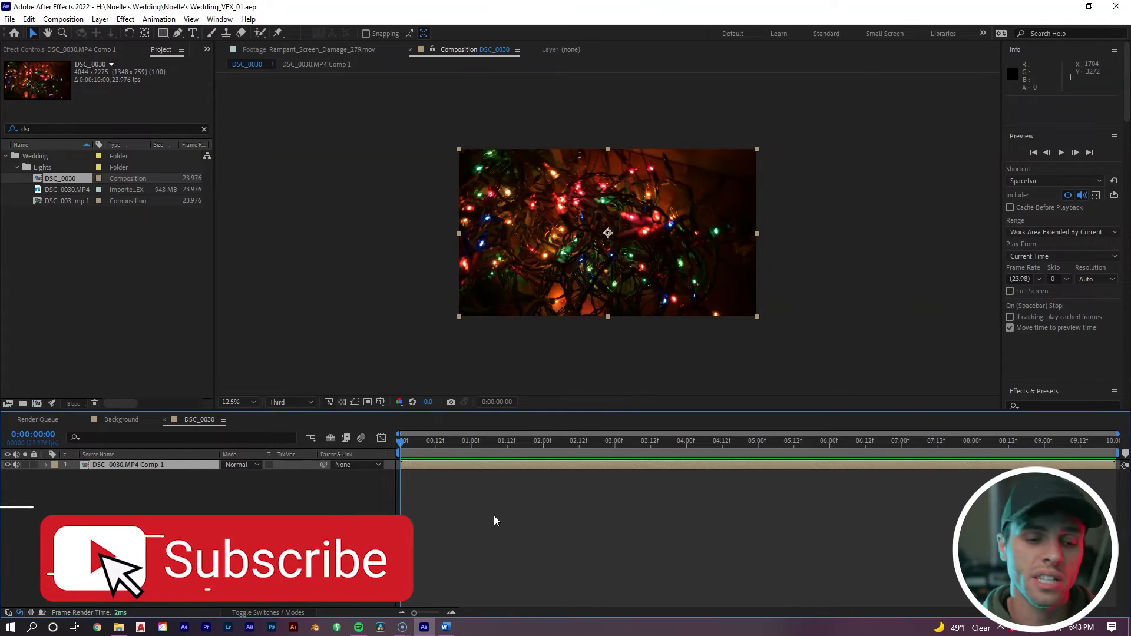
Step: Preview the clip, rewind to the first frame, and review composition settings without changing them
key("space")
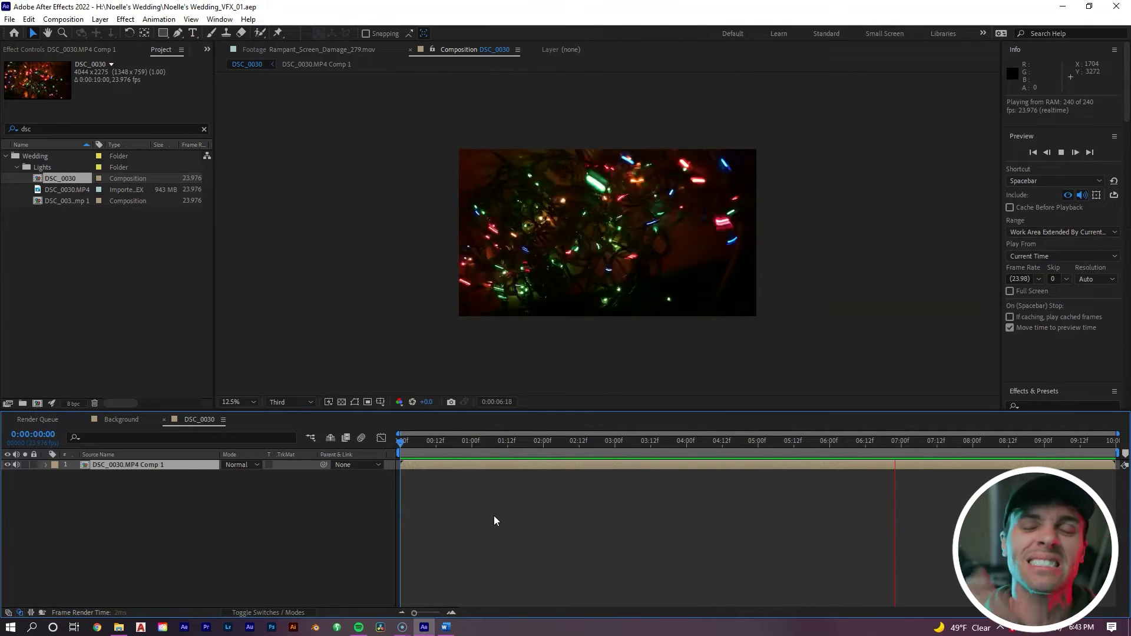
key("space")
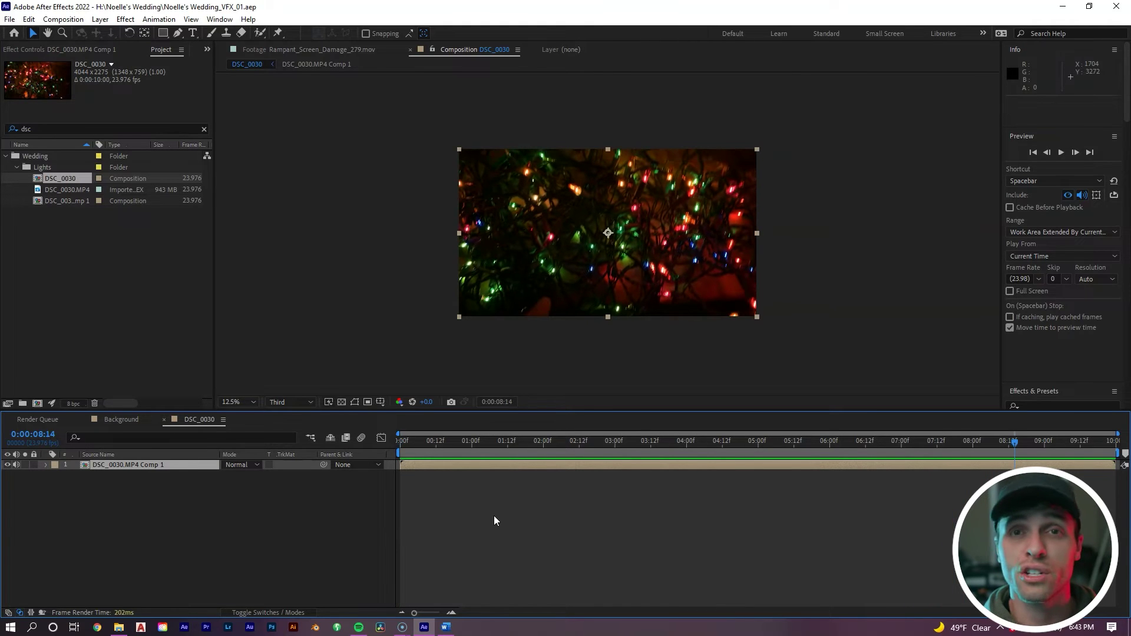
left_click_drag(632, 442, 395, 462)
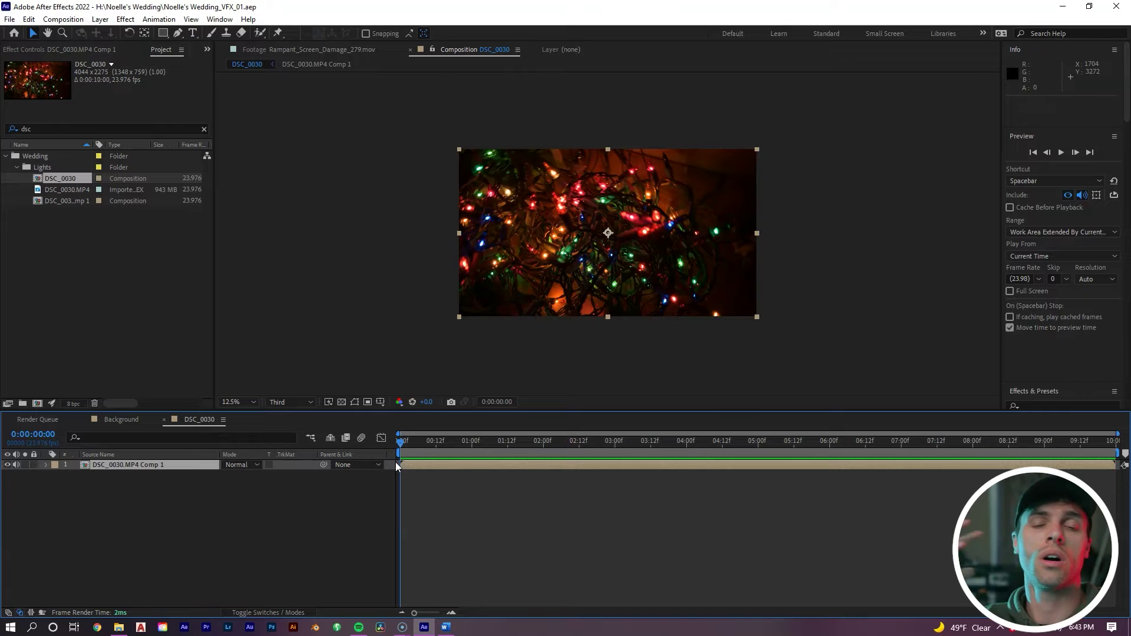
left_click_drag(472, 441, 400, 442)
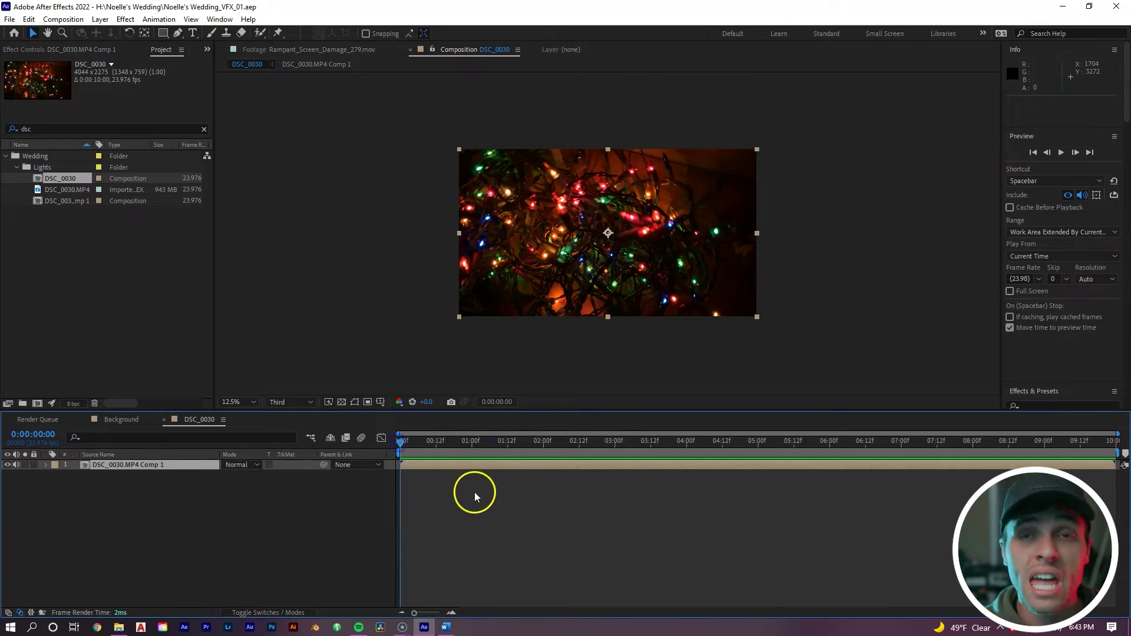
right_click(475, 492)
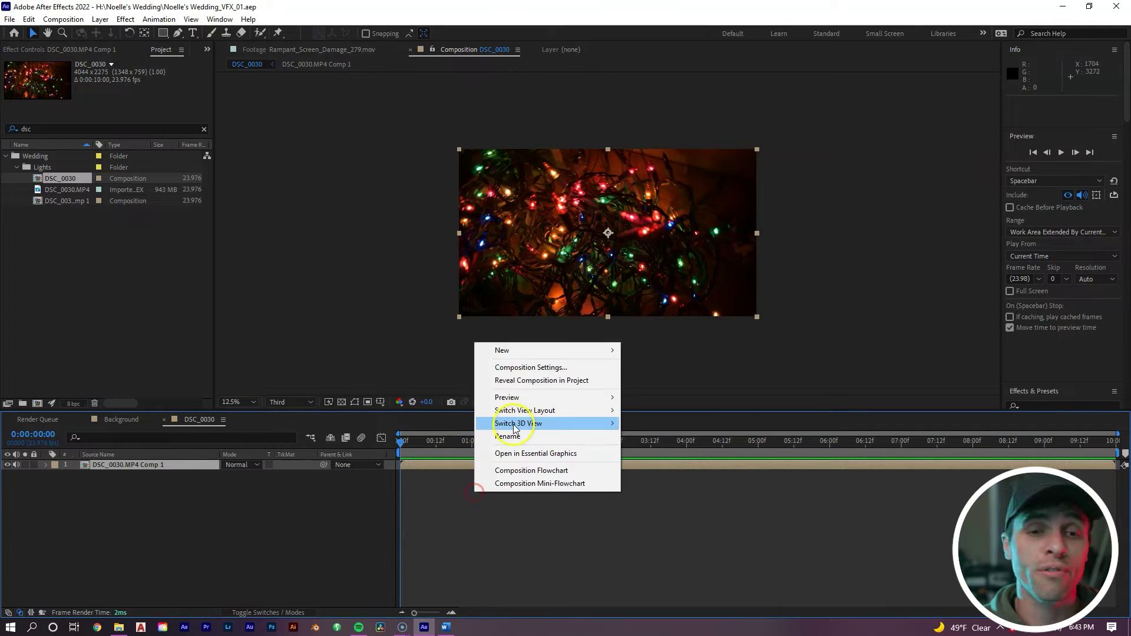
left_click(524, 368)
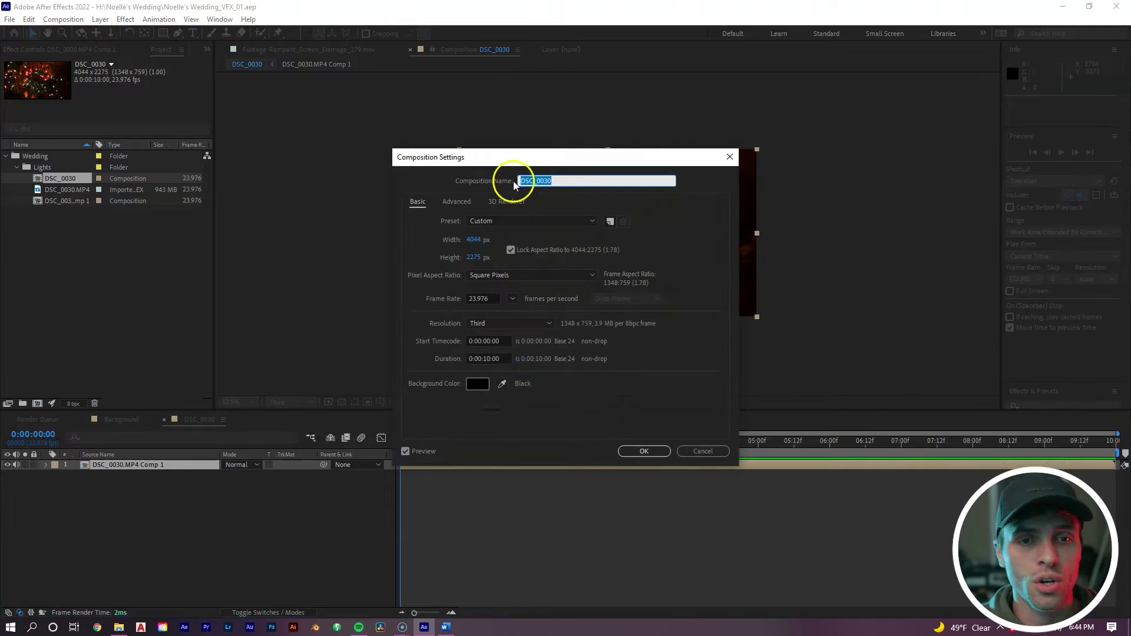
left_click_drag(538, 151, 543, 132)
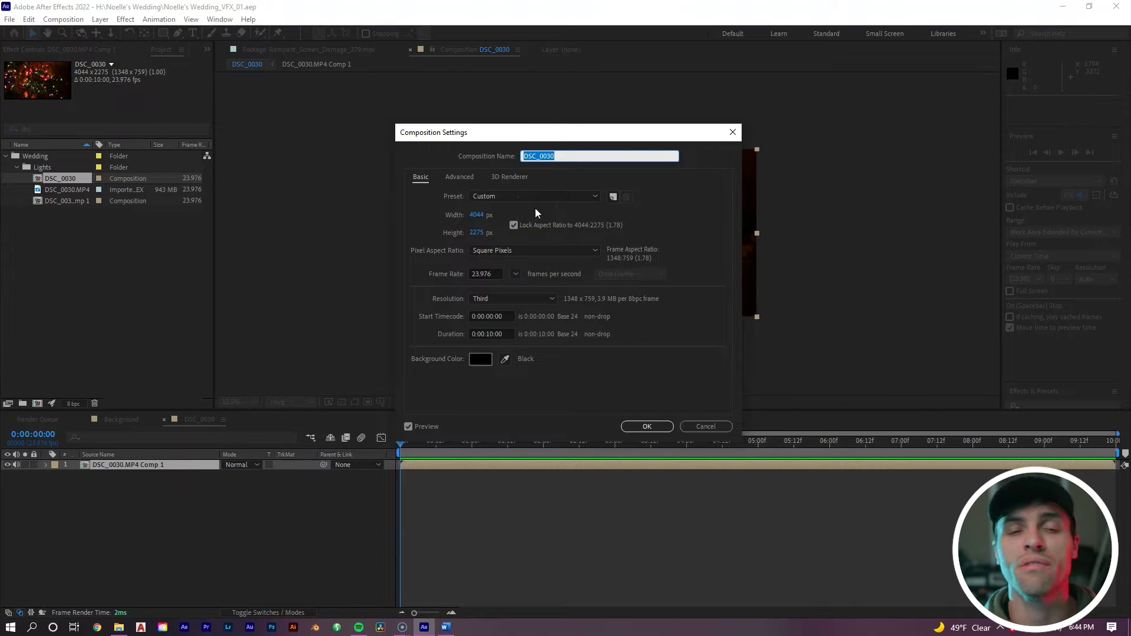
left_click(647, 426)
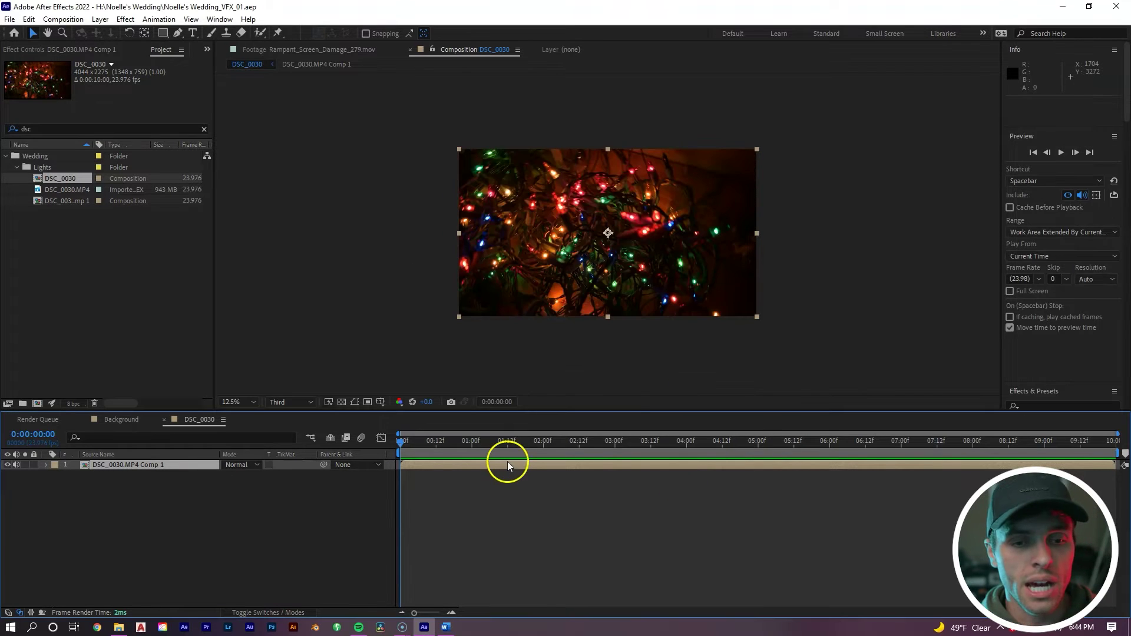
Step: Apply Transition > CC Scale Wipe to the Christmas-lights footage layer
right_click(508, 462)
left_click(491, 465)
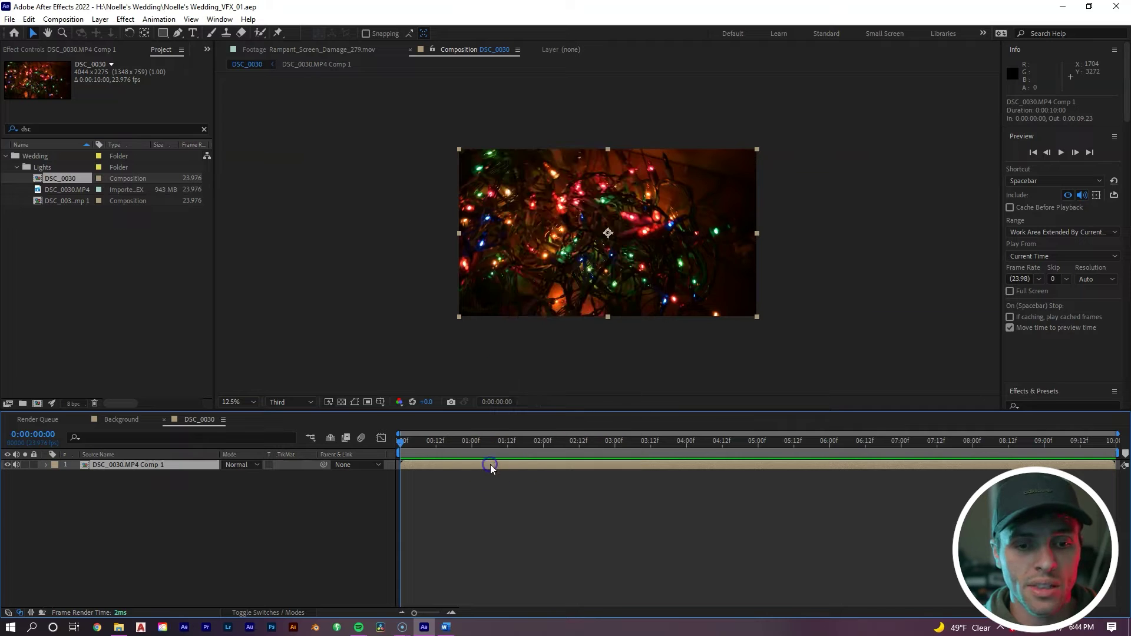
right_click(501, 462)
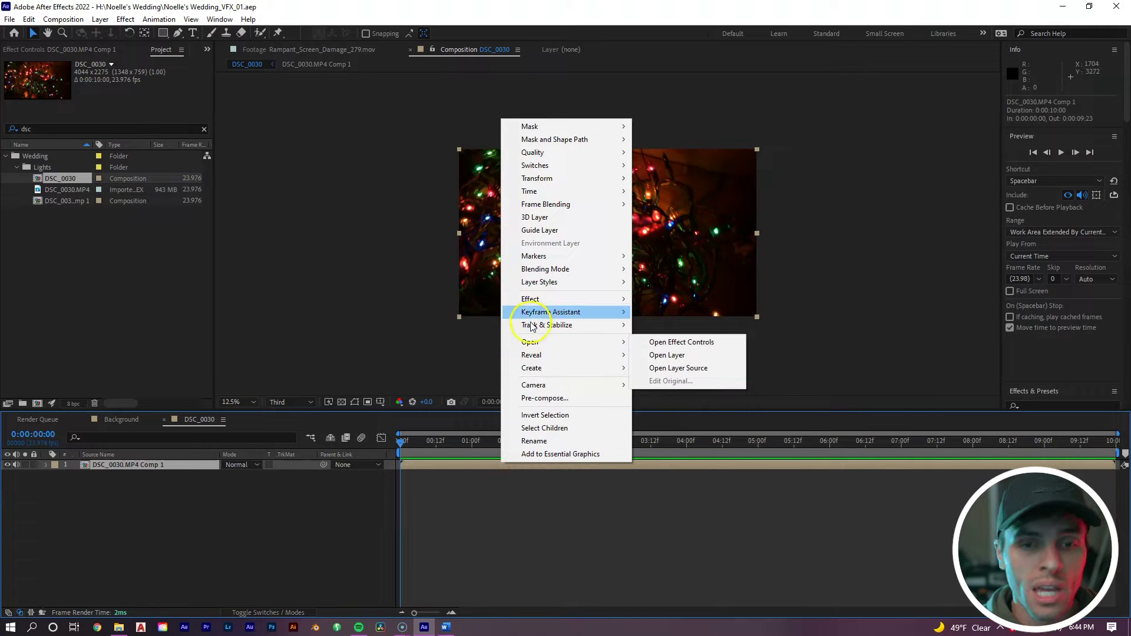
mouse_move(541, 299)
mouse_move(712, 600)
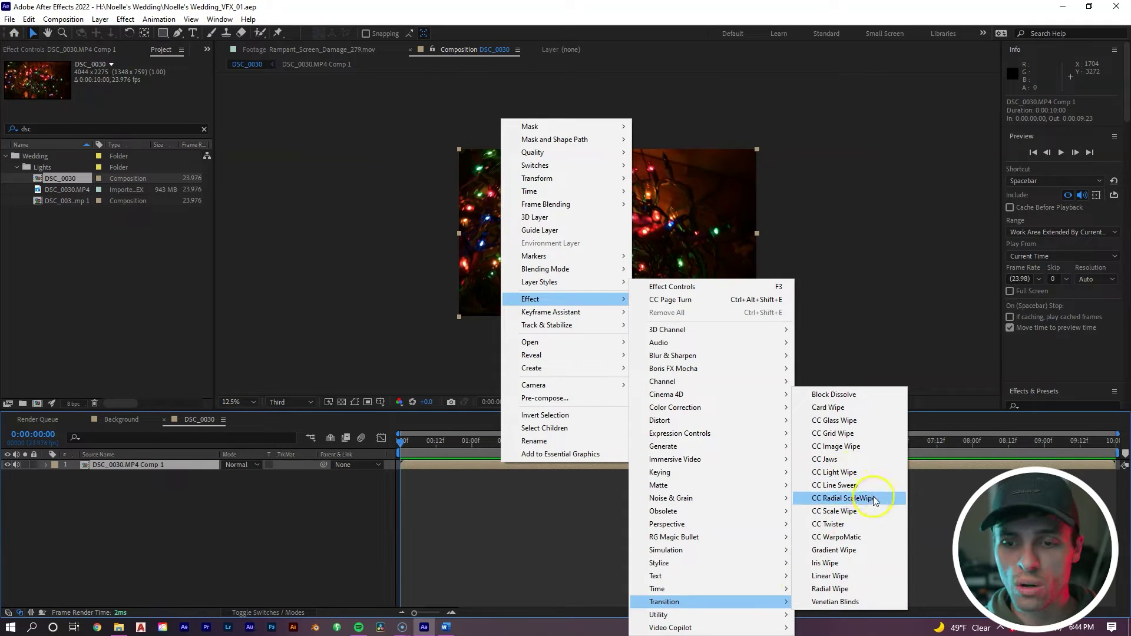
left_click(864, 511)
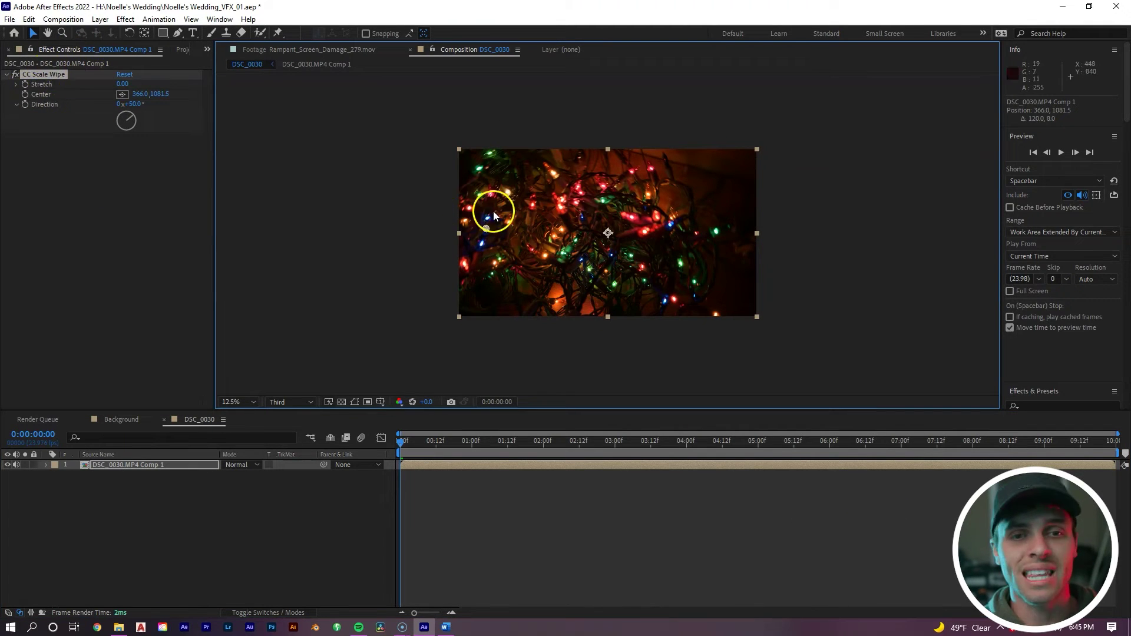
Step: Set Stretch 92.4 and Direction 90°, move Center to 6.0, 1137.5, then preview the streaks
left_click_drag(494, 233, 584, 234)
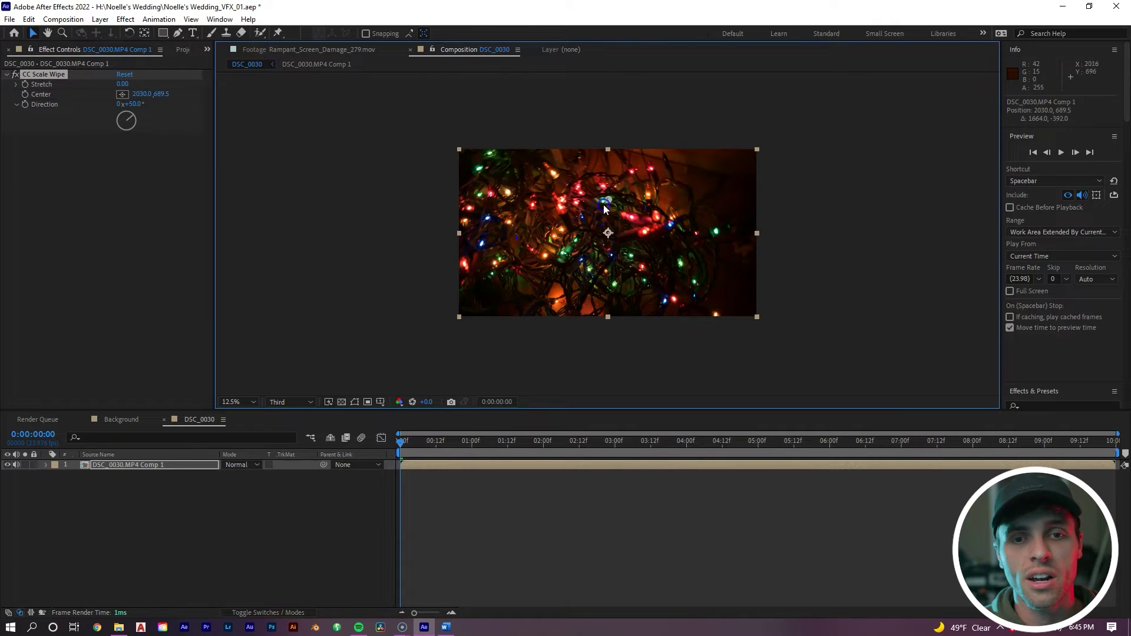
mouse_move(498, 235)
left_mouse_down()
mouse_move(506, 180)
mouse_move(481, 226)
left_mouse_up()
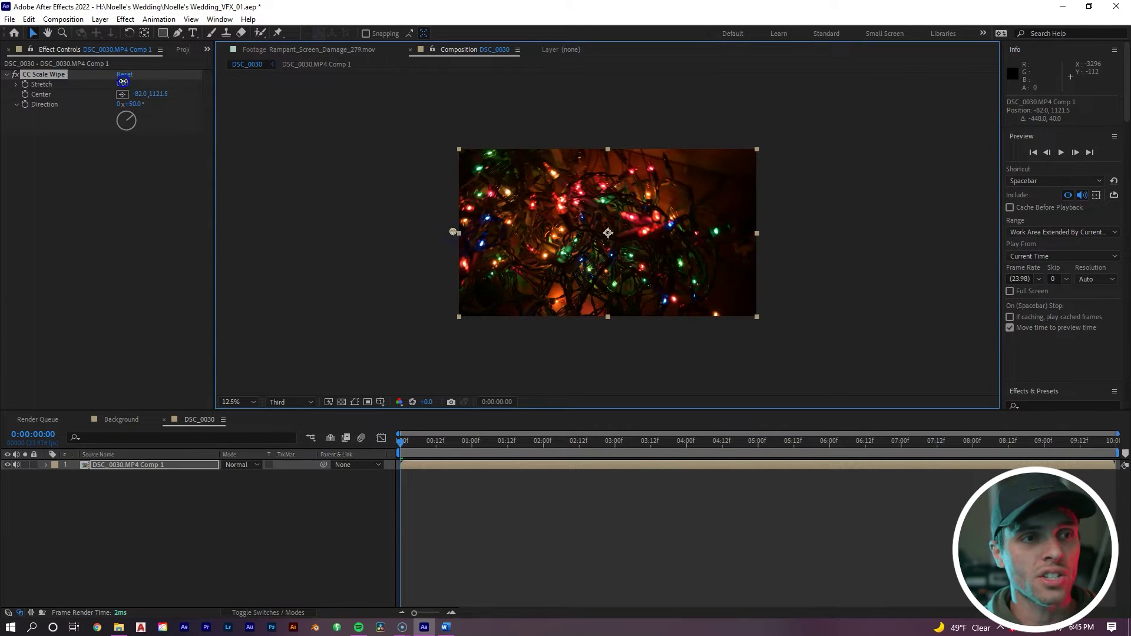
left_click_drag(122, 83, 675, 89)
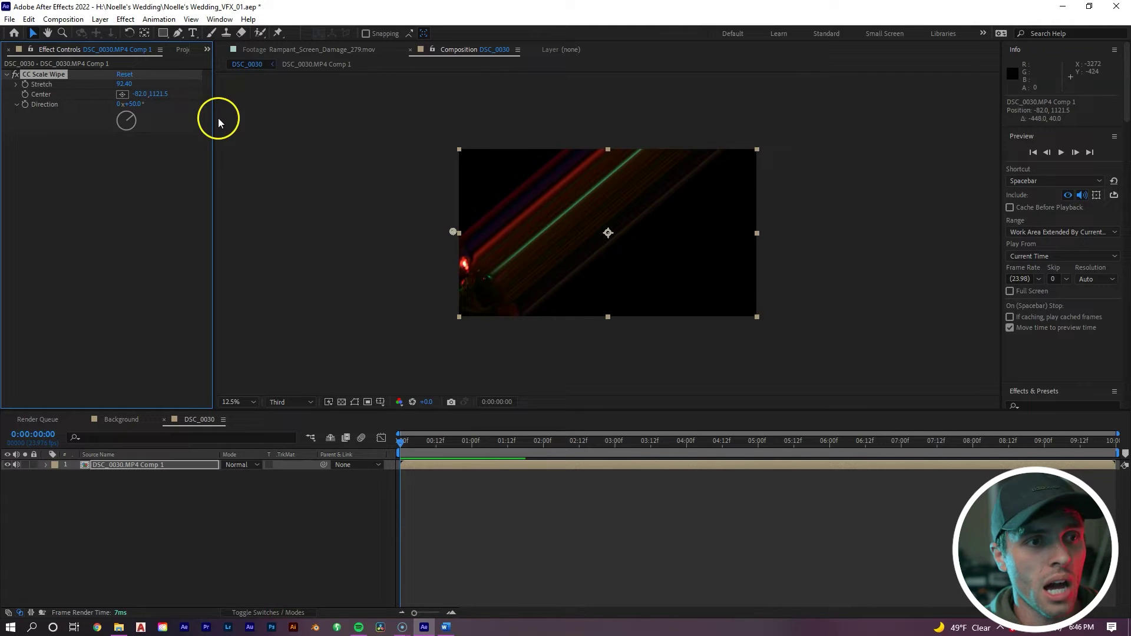
left_click(134, 104)
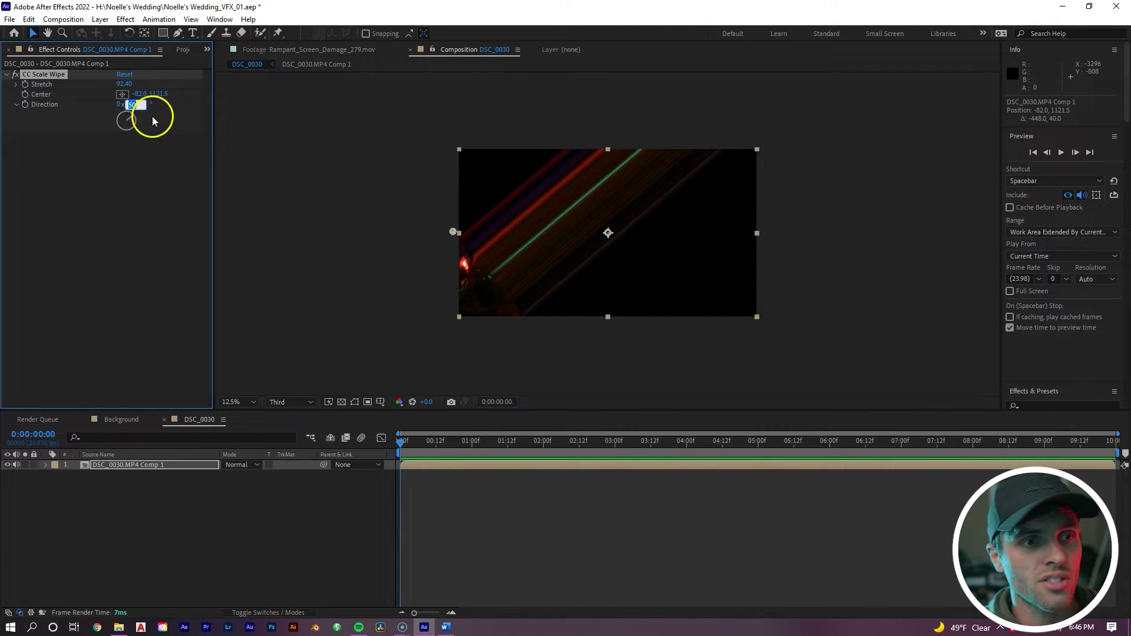
left_click(153, 118)
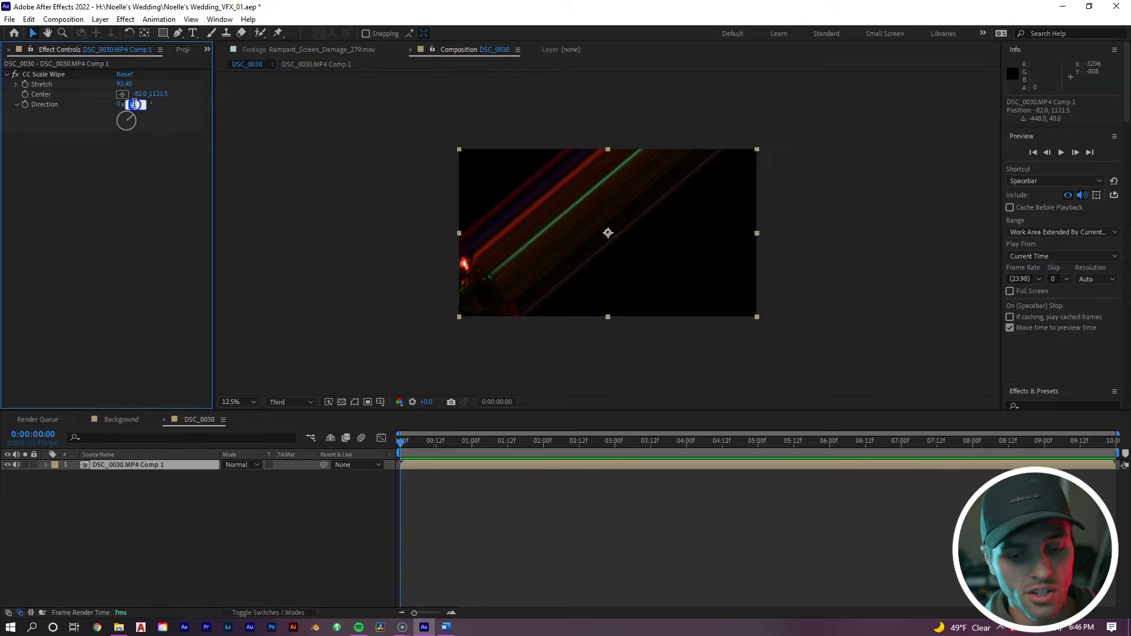
left_click(40, 242)
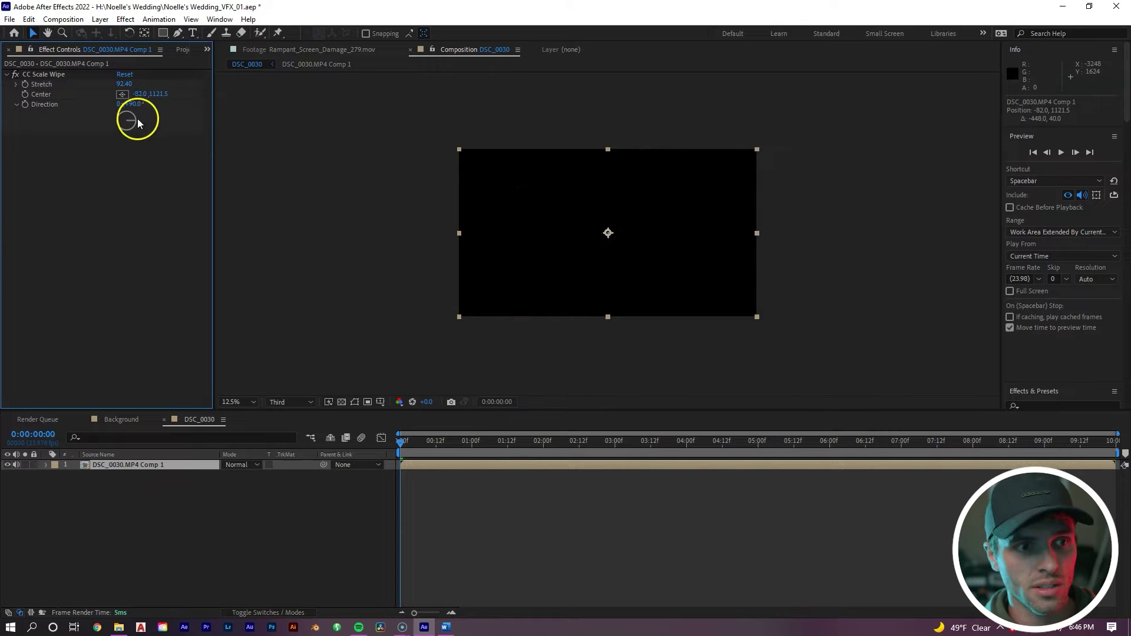
left_click(59, 76)
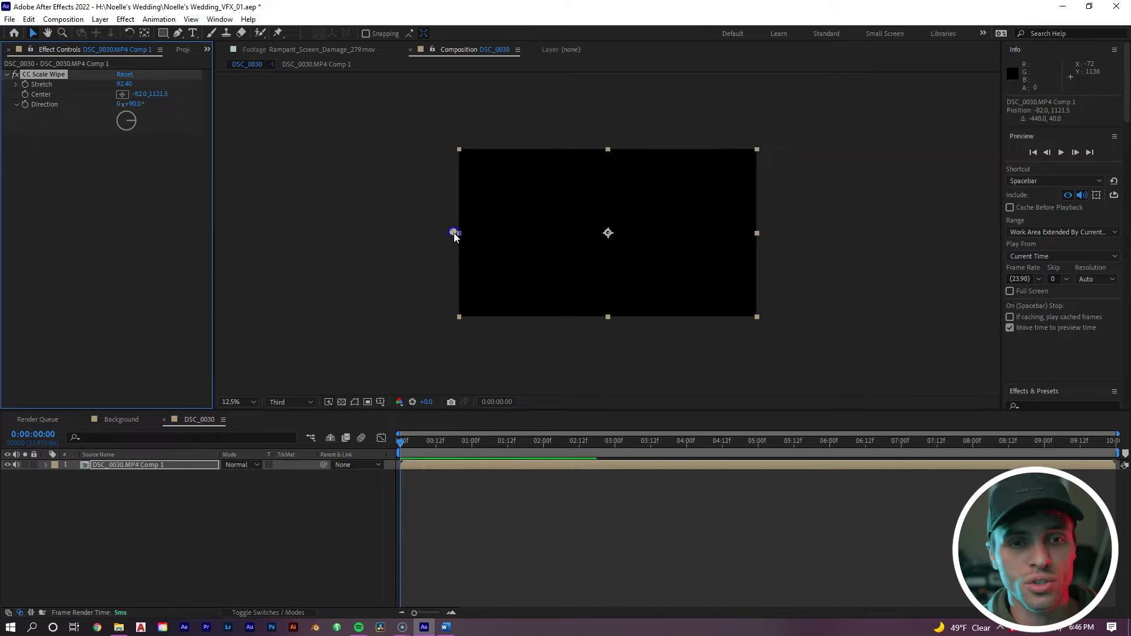
left_click_drag(455, 234, 462, 237)
left_click(588, 494)
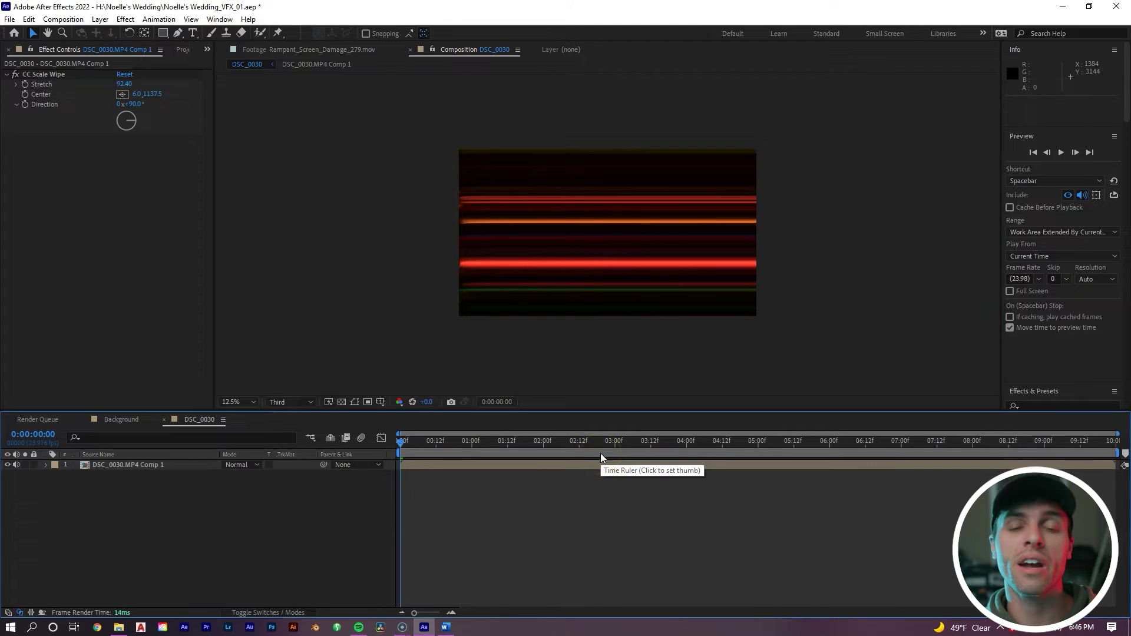
key("space")
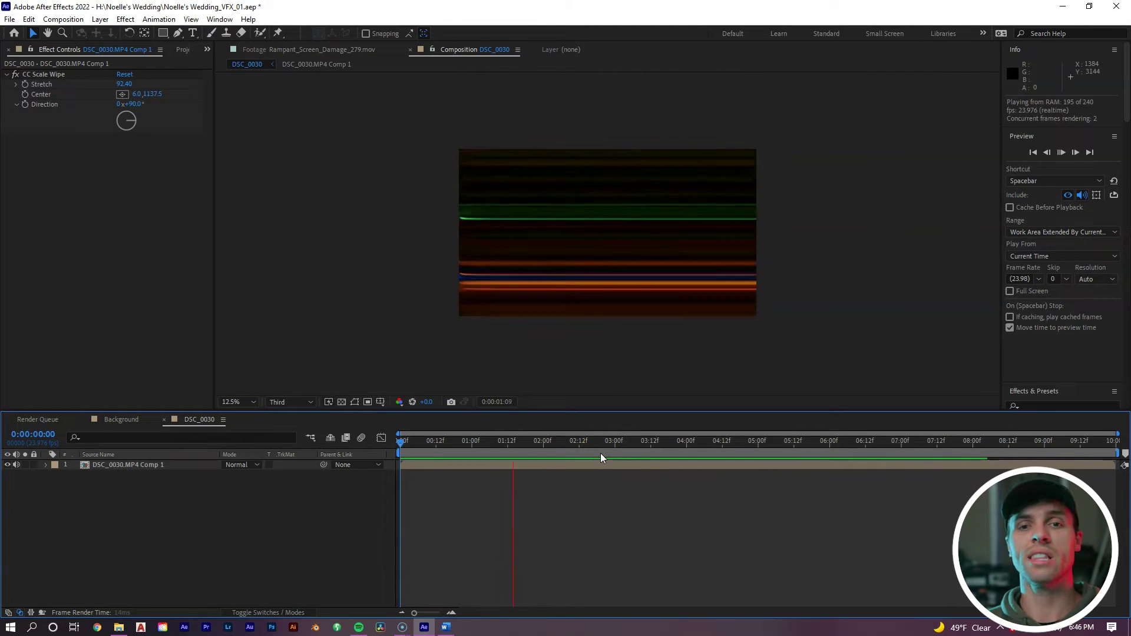
Step: Duplicate the streaked footage layer and add CC Lens to the top copy
left_click(420, 461)
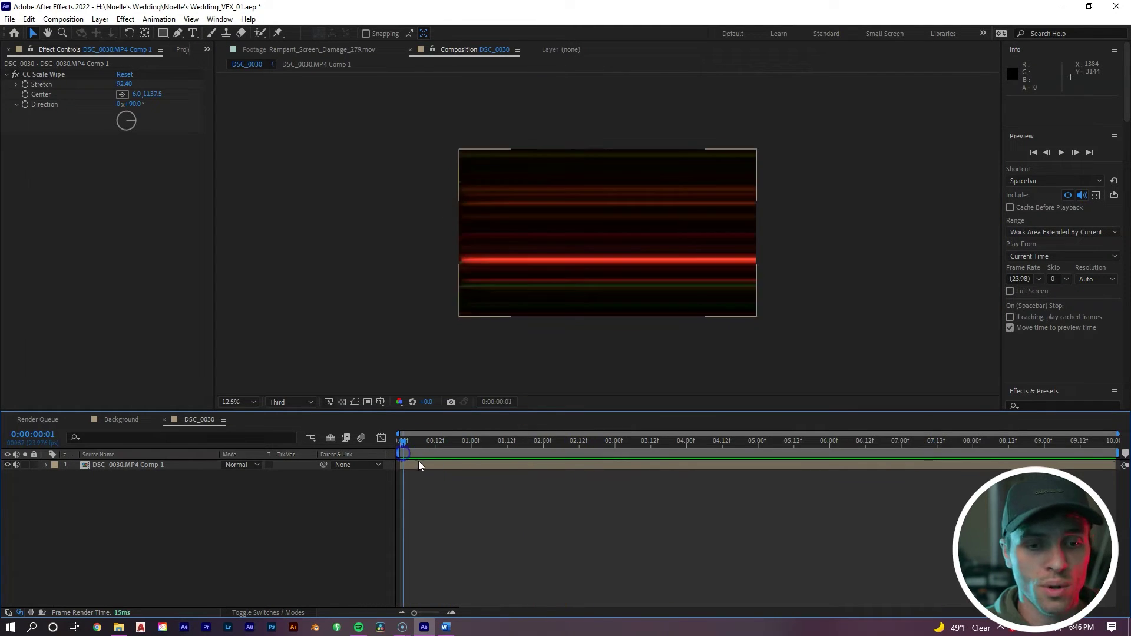
key("ctrl+d")
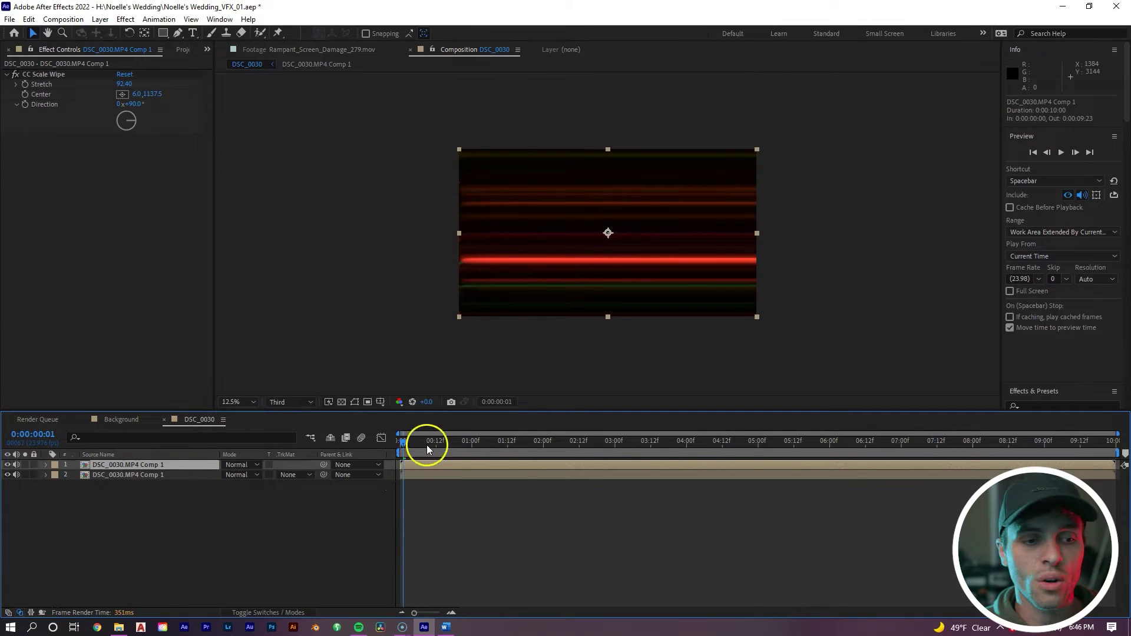
right_click(415, 461)
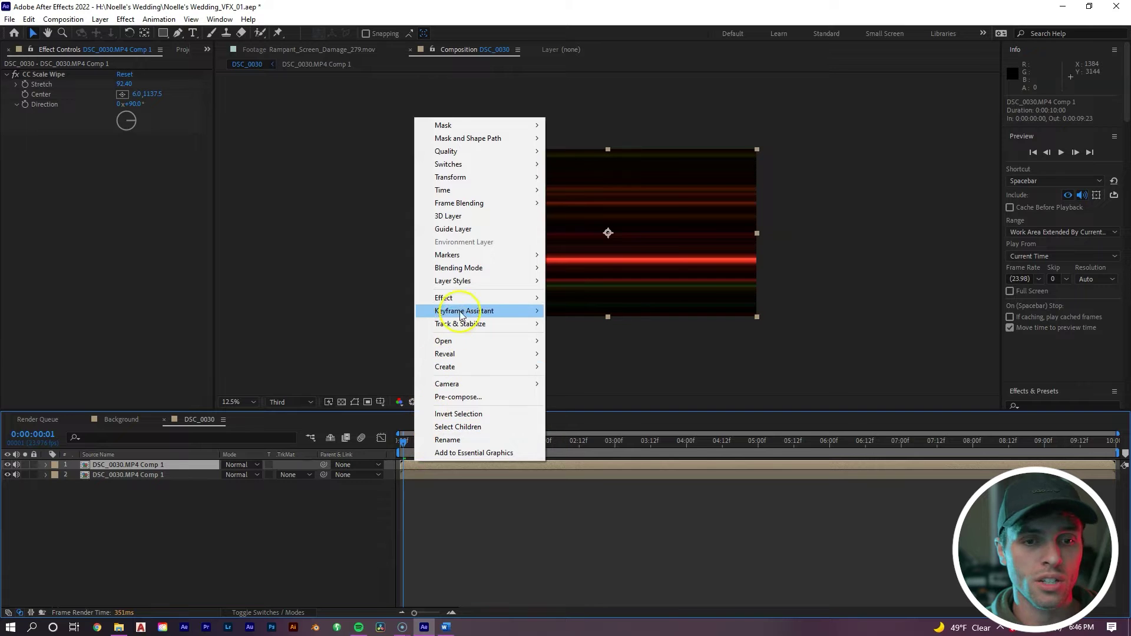
mouse_move(468, 298)
mouse_move(602, 422)
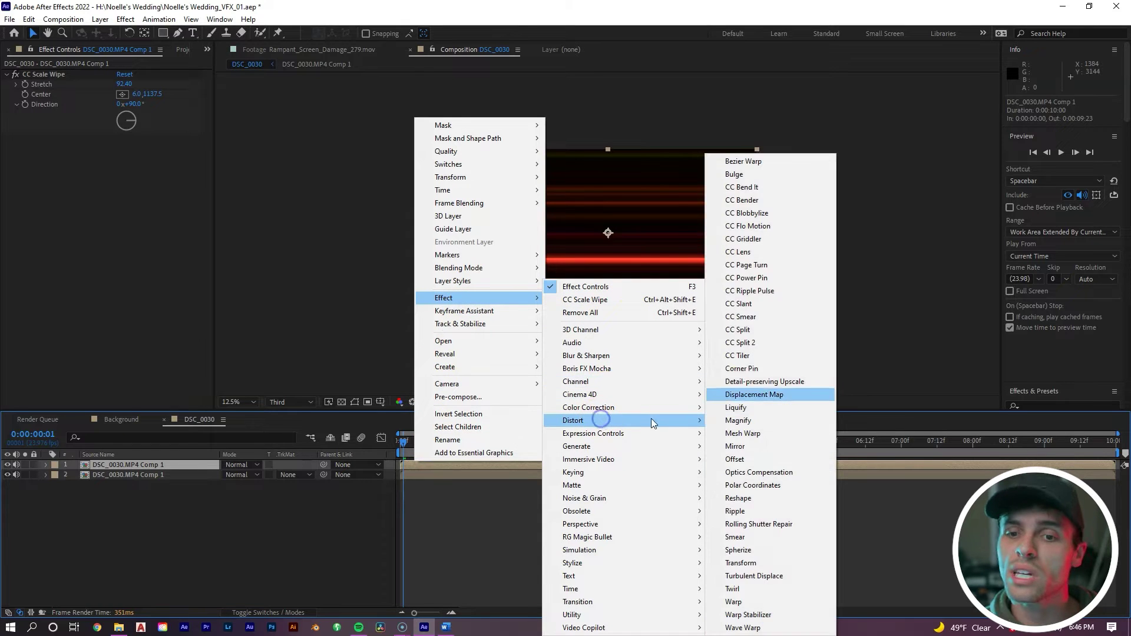
left_click(770, 253)
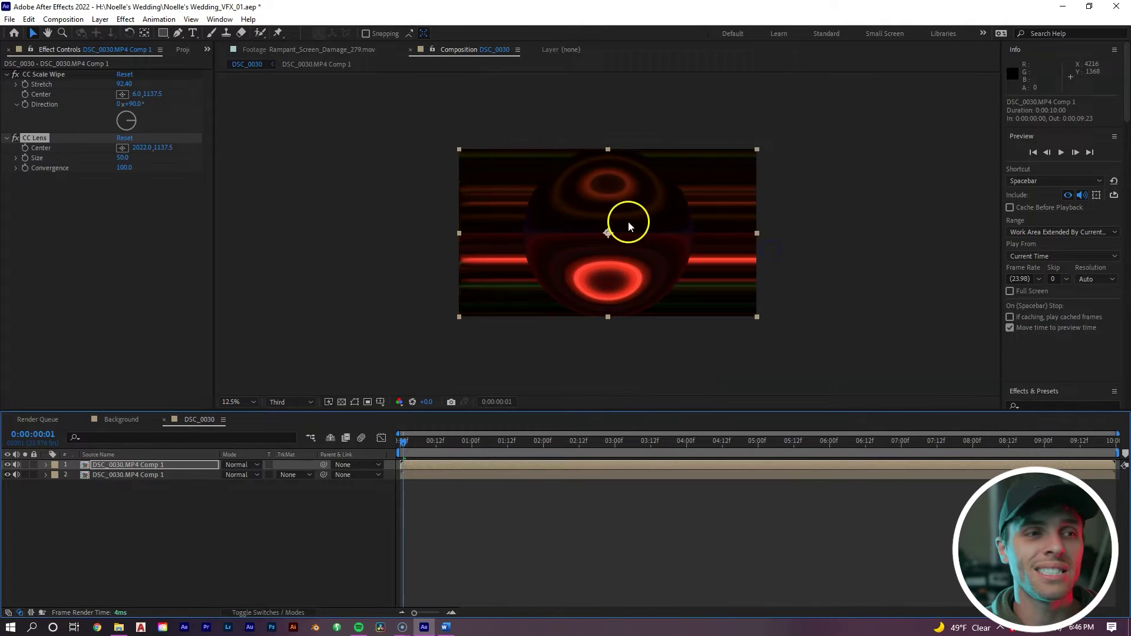
Step: Set CC Lens Size to 90, blend the top layer in Overlay mode, and preview
left_click(138, 149)
left_click(123, 158)
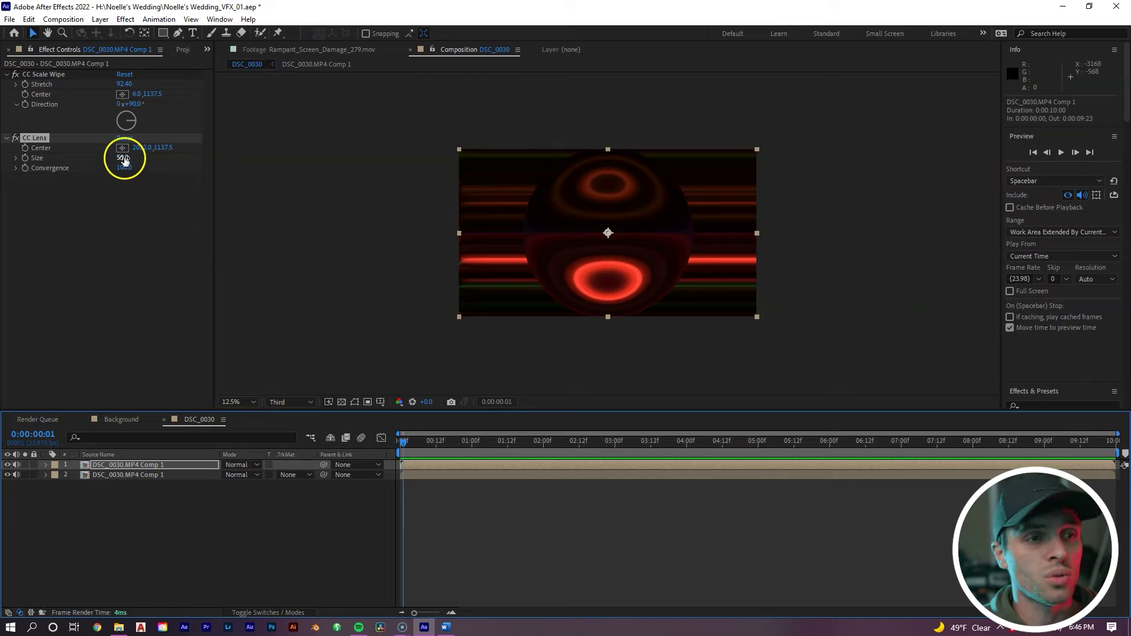
type("90")
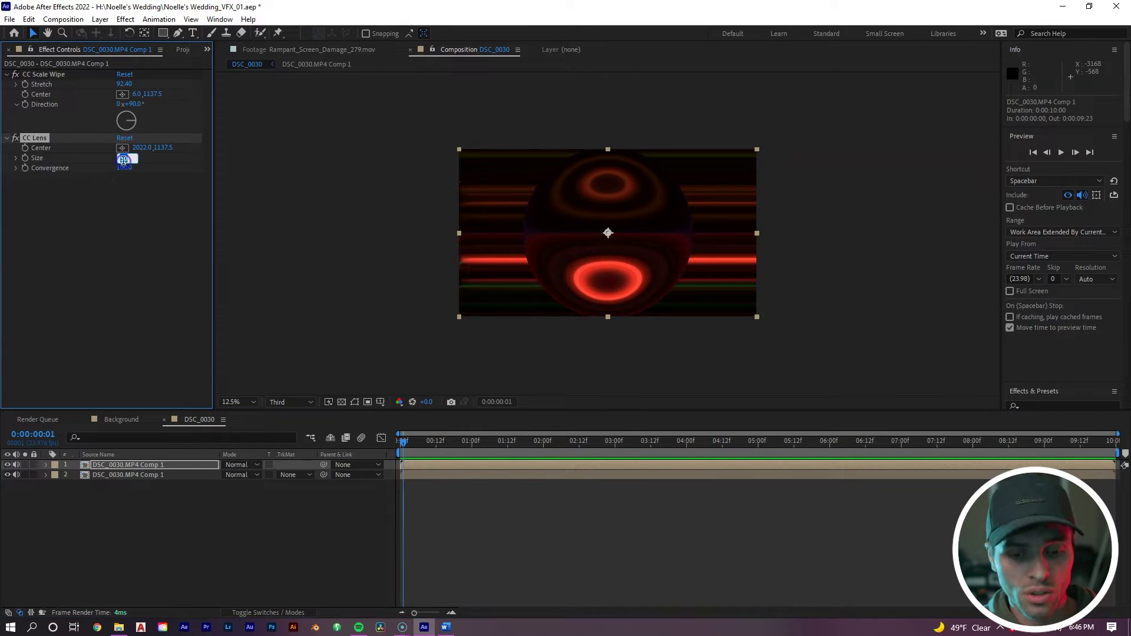
left_click(123, 211)
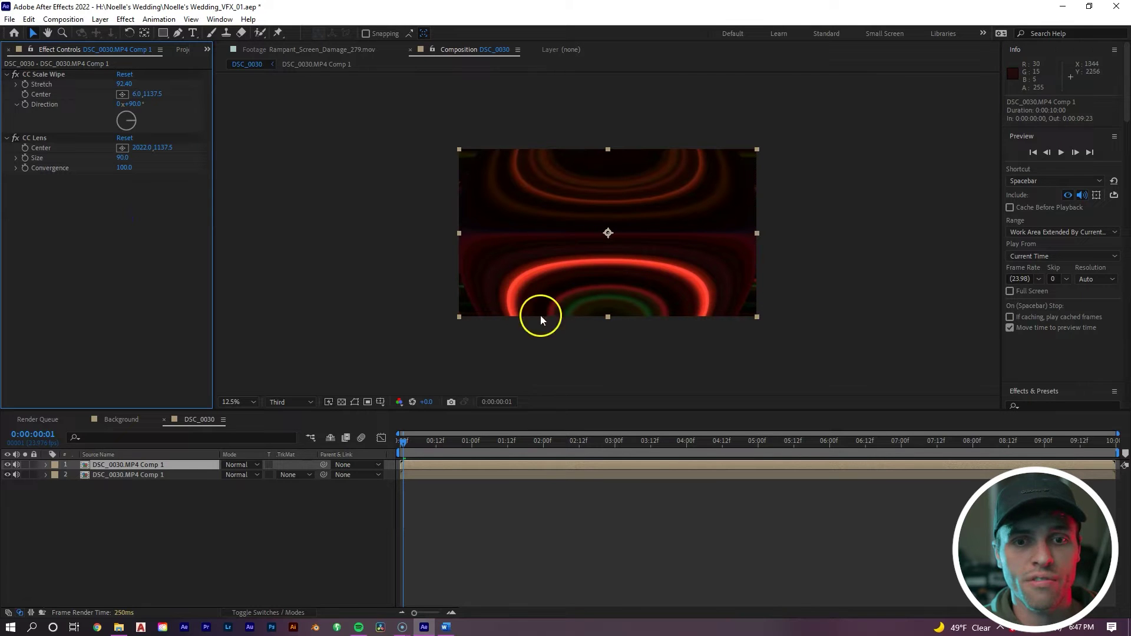
left_click(237, 465)
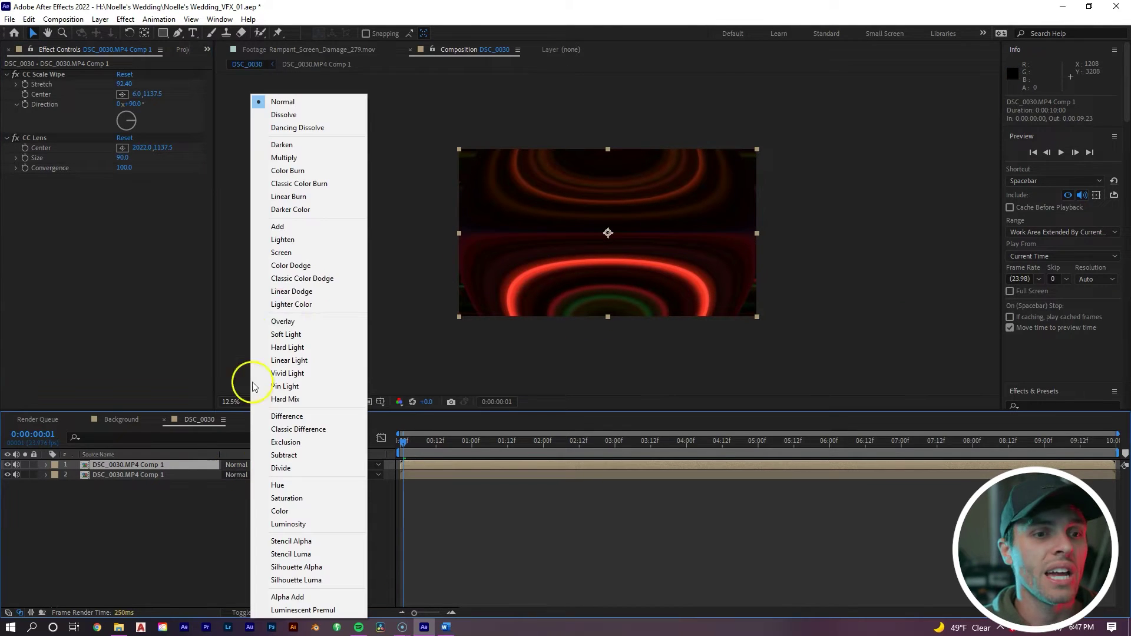
left_click(285, 321)
key("space")
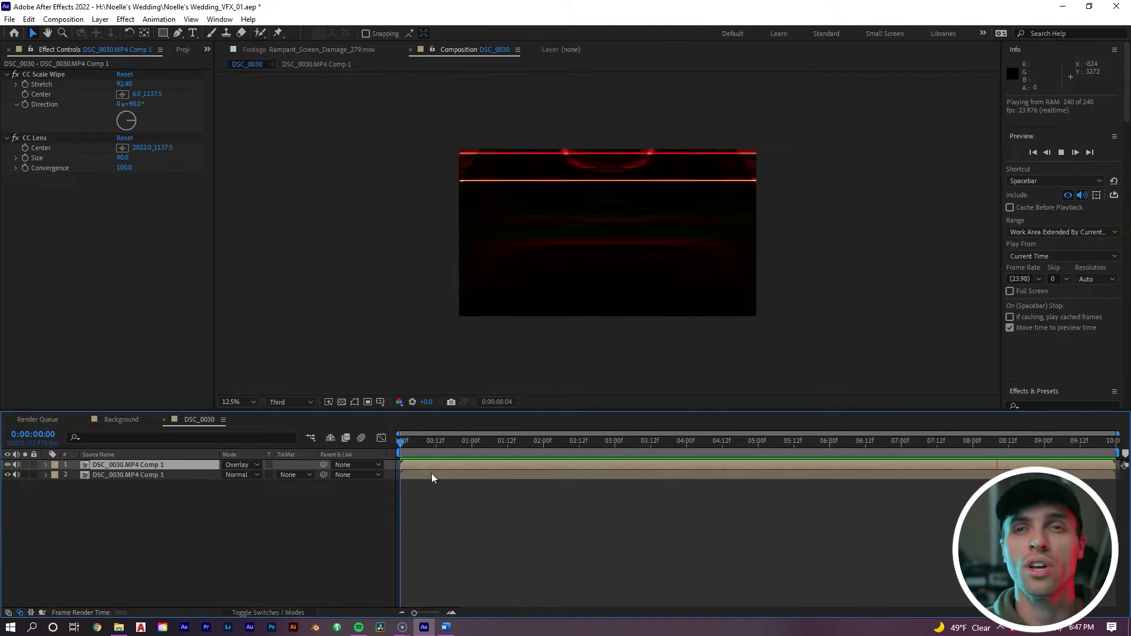
left_click(426, 471)
Step: Add a new adjustment layer on top and apply the Offset effect to it
right_click(455, 509)
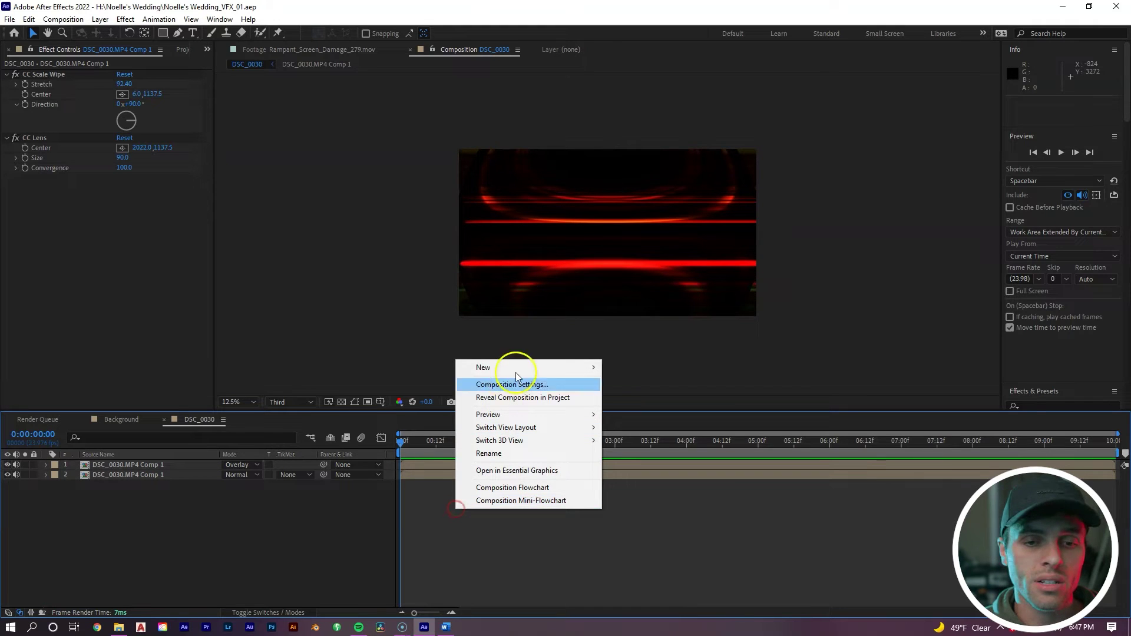
mouse_move(525, 363)
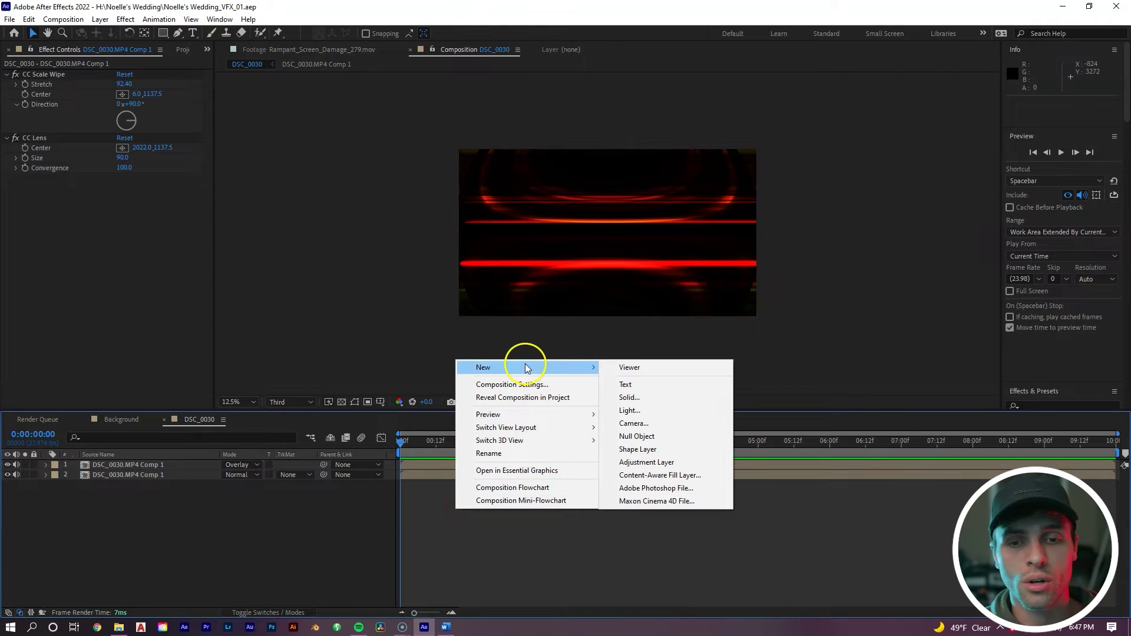
left_click(654, 462)
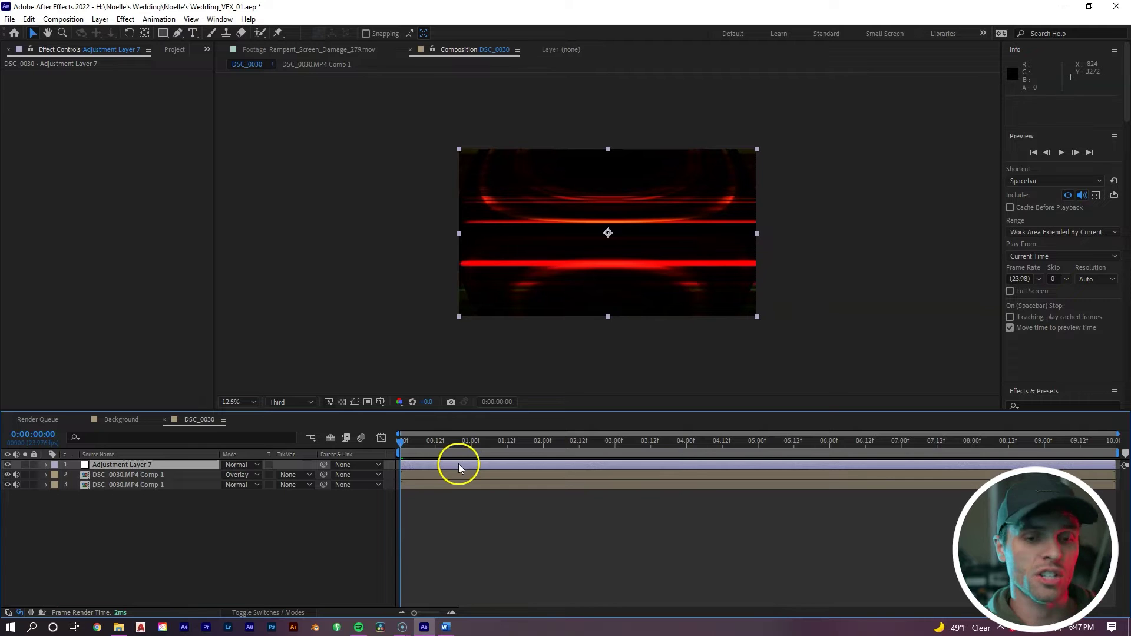
right_click(461, 468)
mouse_move(581, 301)
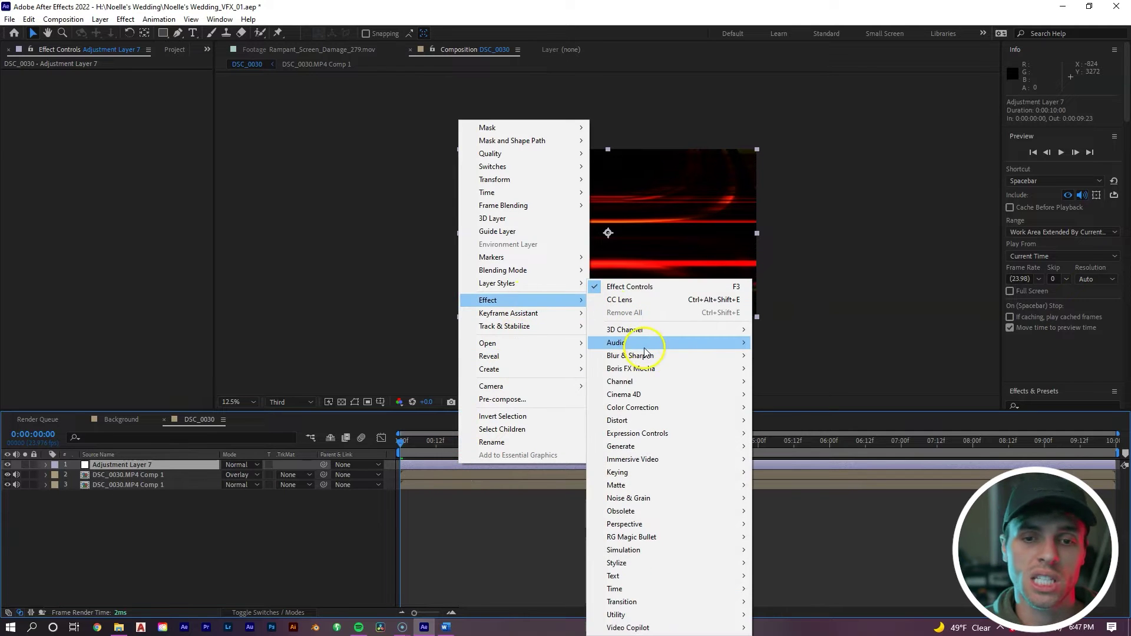
mouse_move(658, 420)
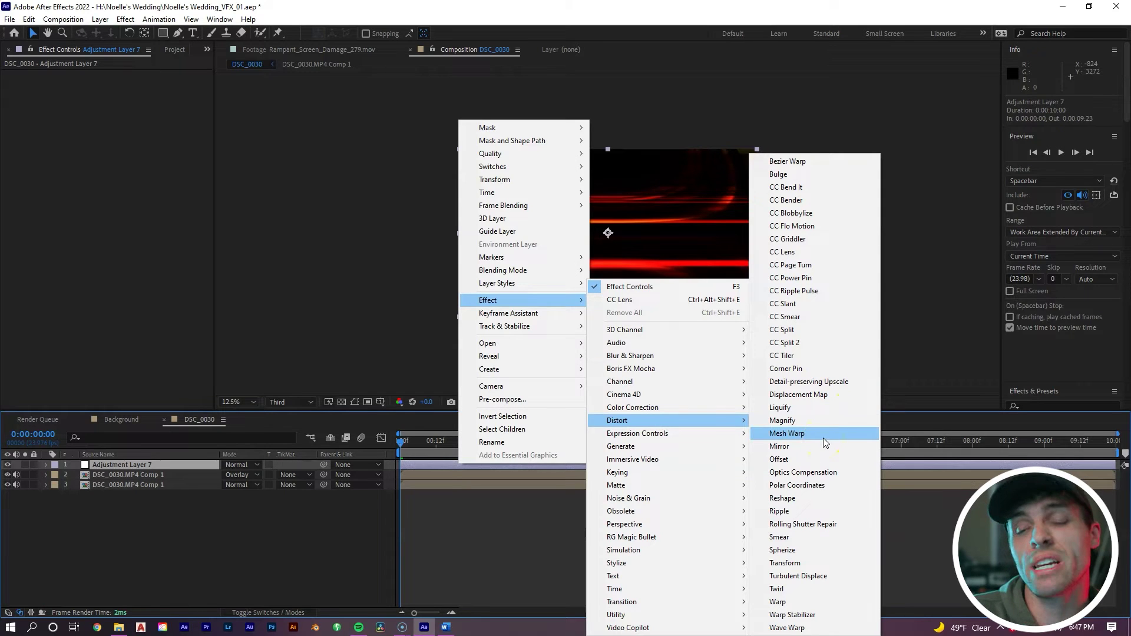
left_click(815, 460)
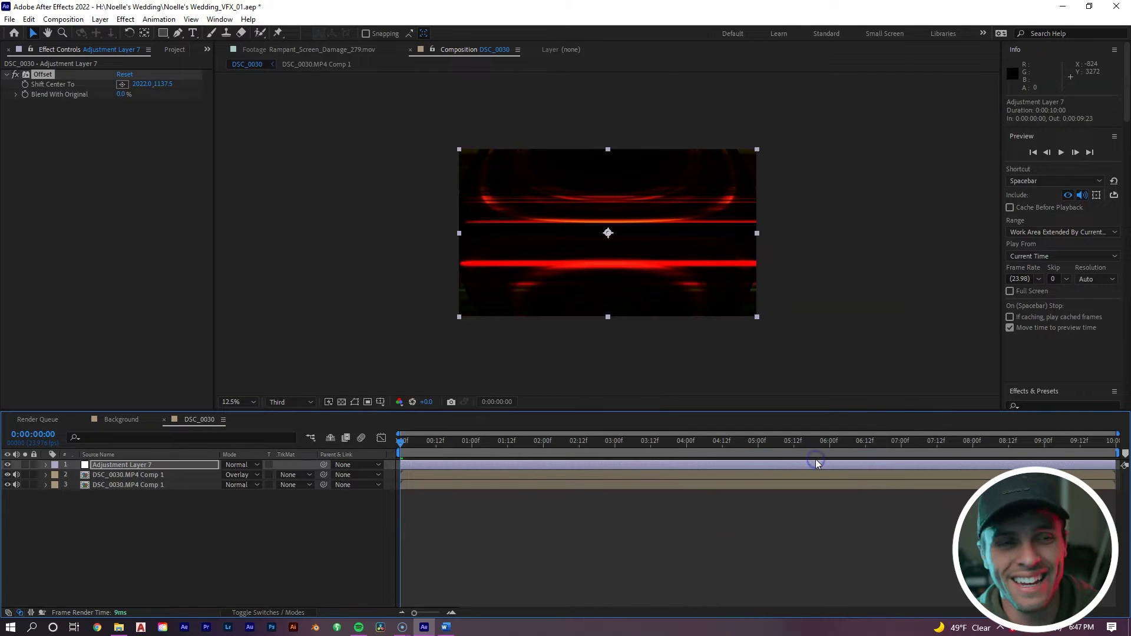
Step: Add CC Lens to the adjustment layer with Convergence -200
right_click(426, 462)
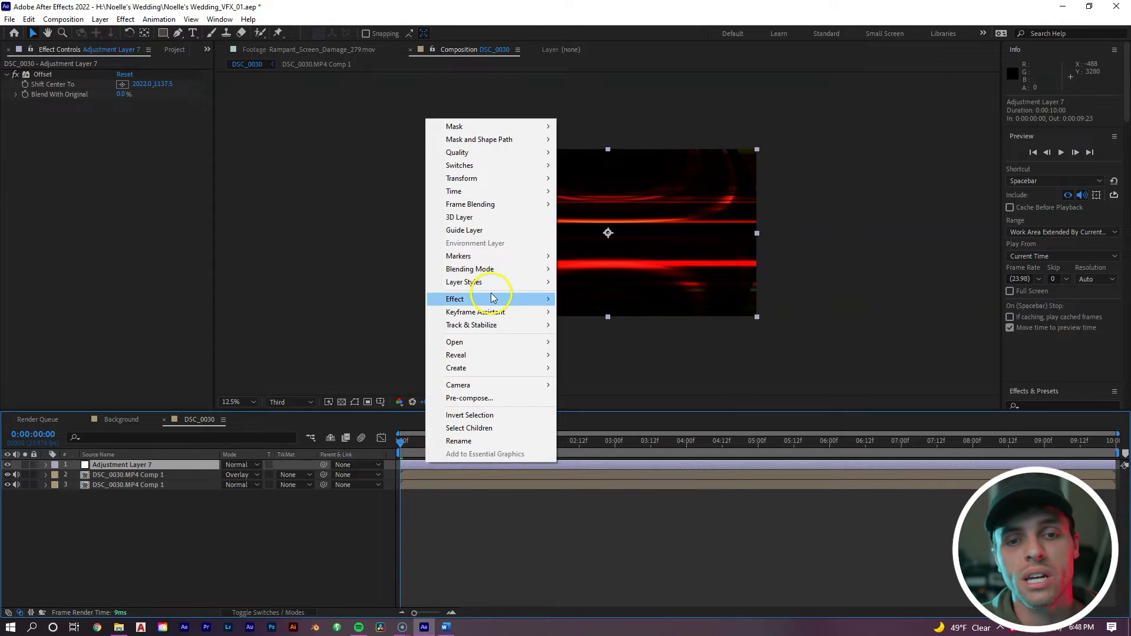
mouse_move(494, 297)
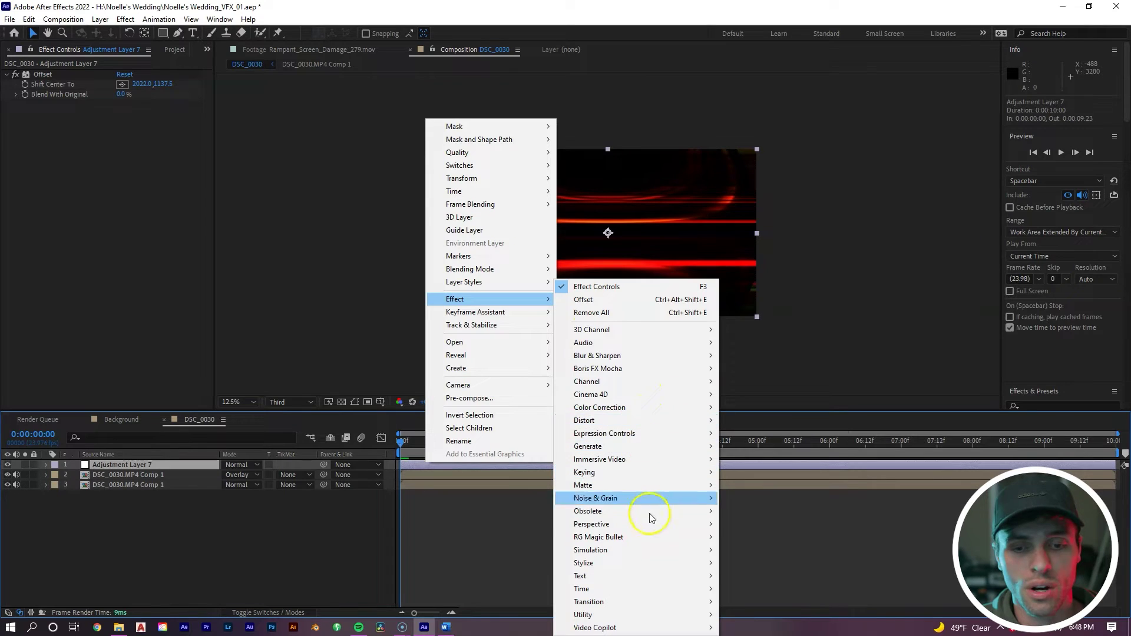
mouse_move(659, 421)
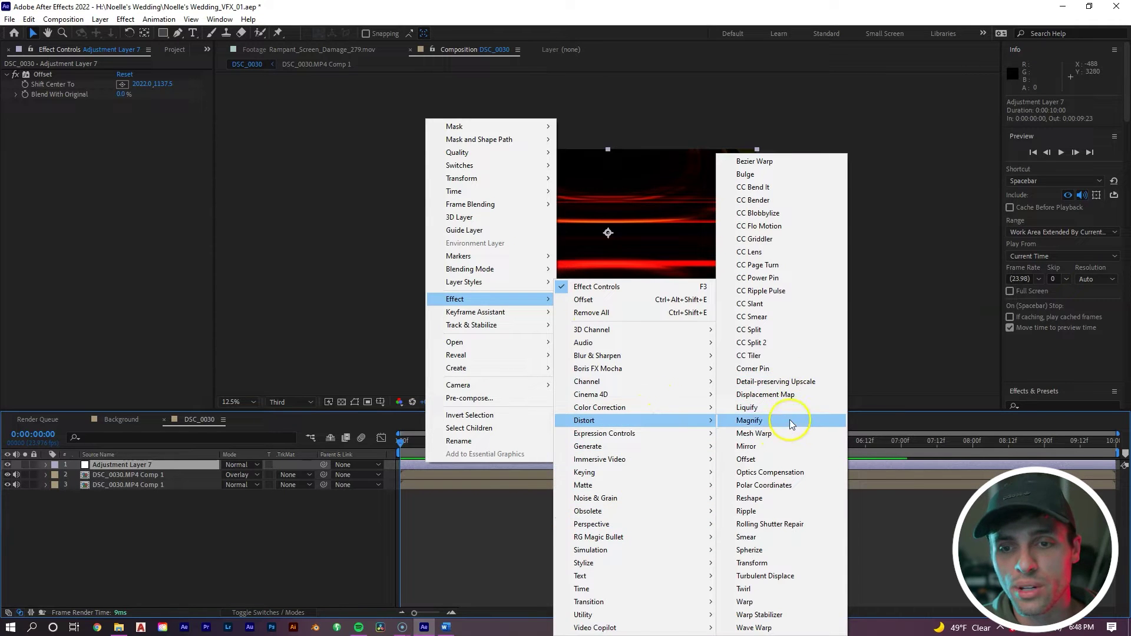
left_click(777, 252)
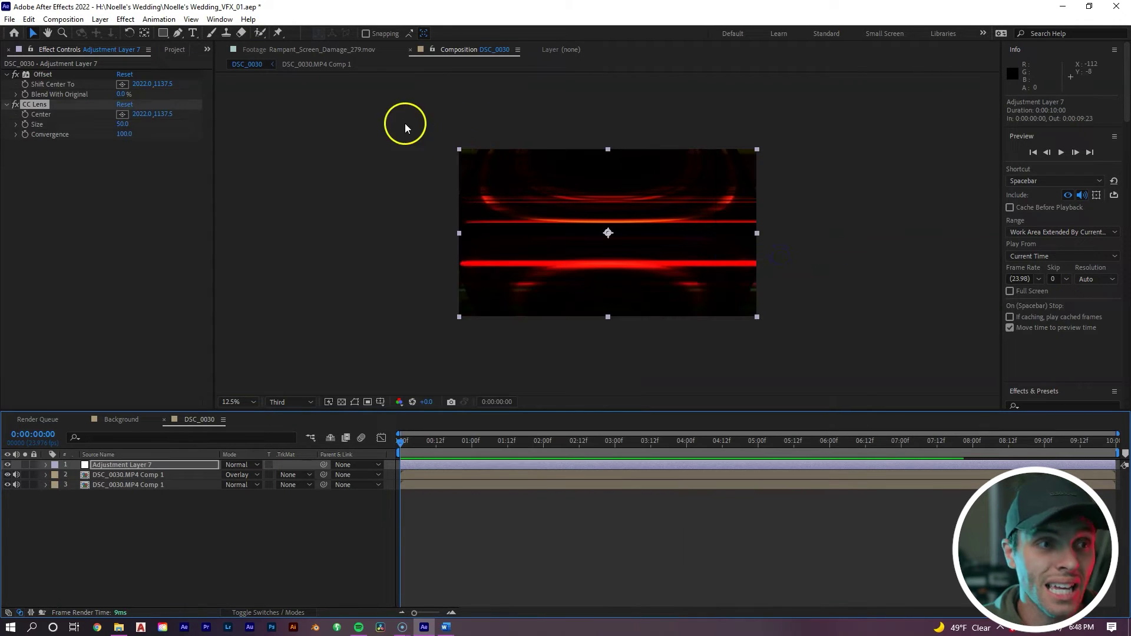
left_click(126, 163)
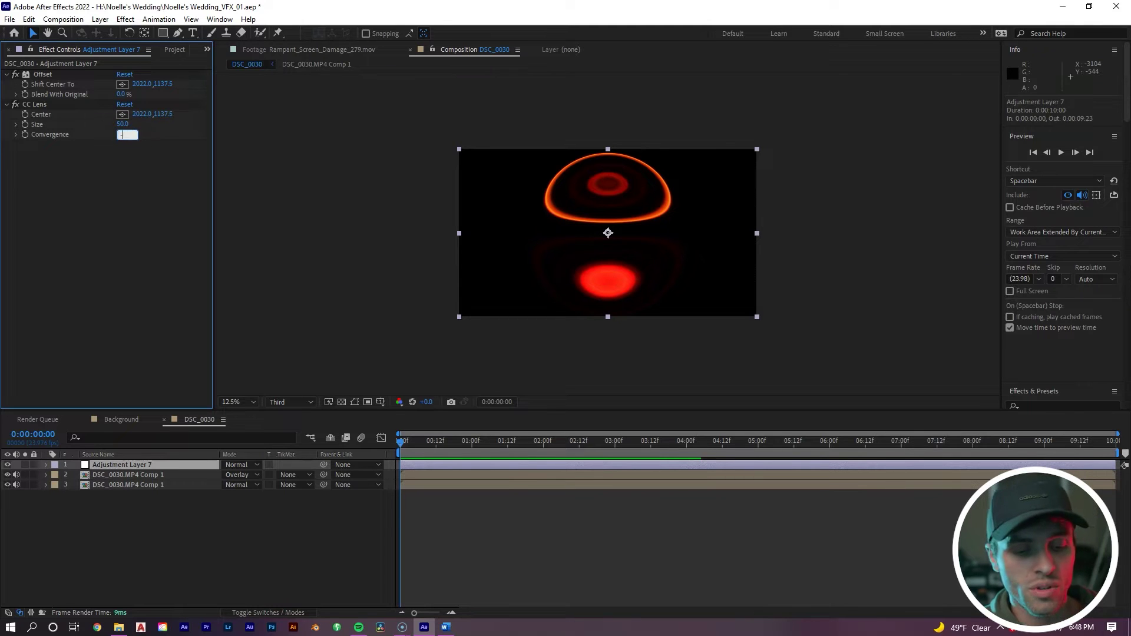
type("-200")
left_click(125, 161)
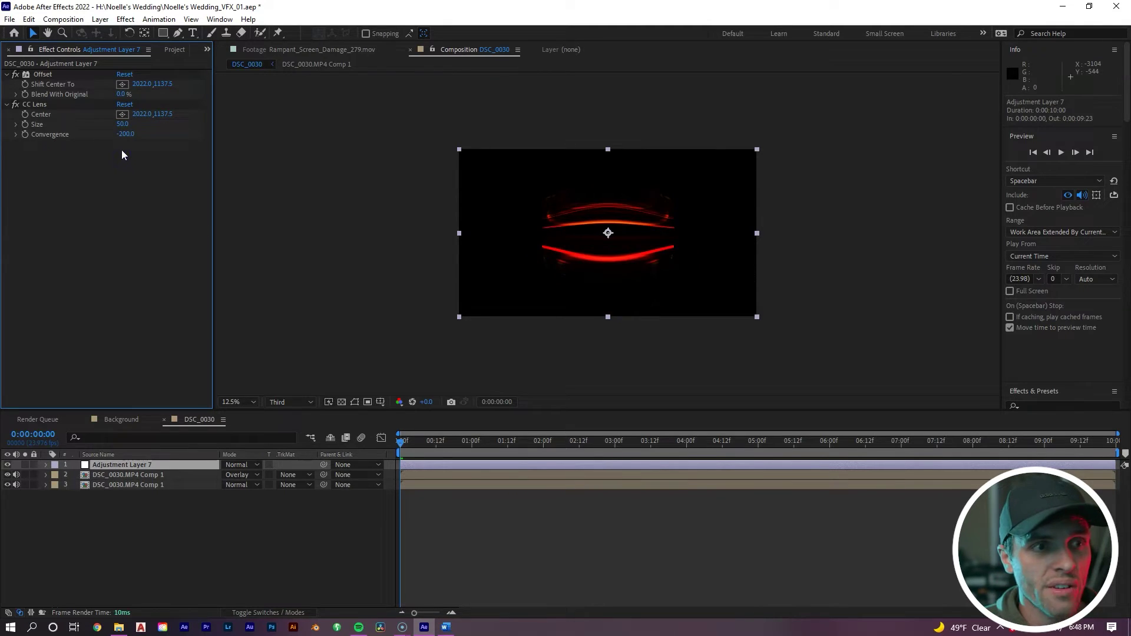
Step: Enlarge the lens Size to 272 and scrub through the clip to check the look
left_click_drag(121, 124, 253, 124)
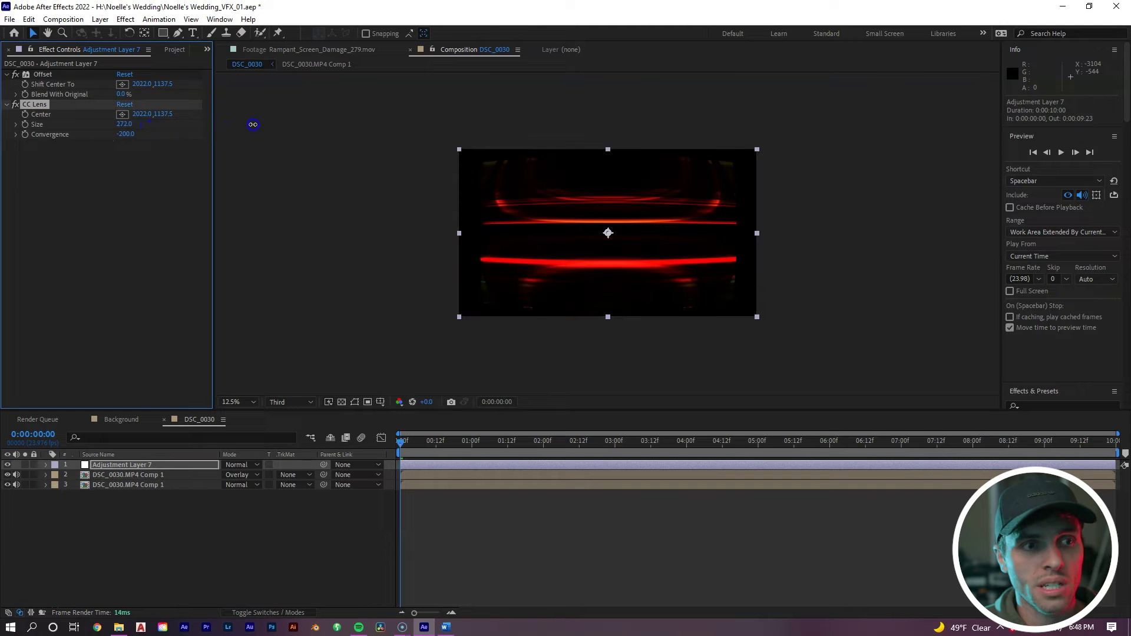
left_click(123, 124)
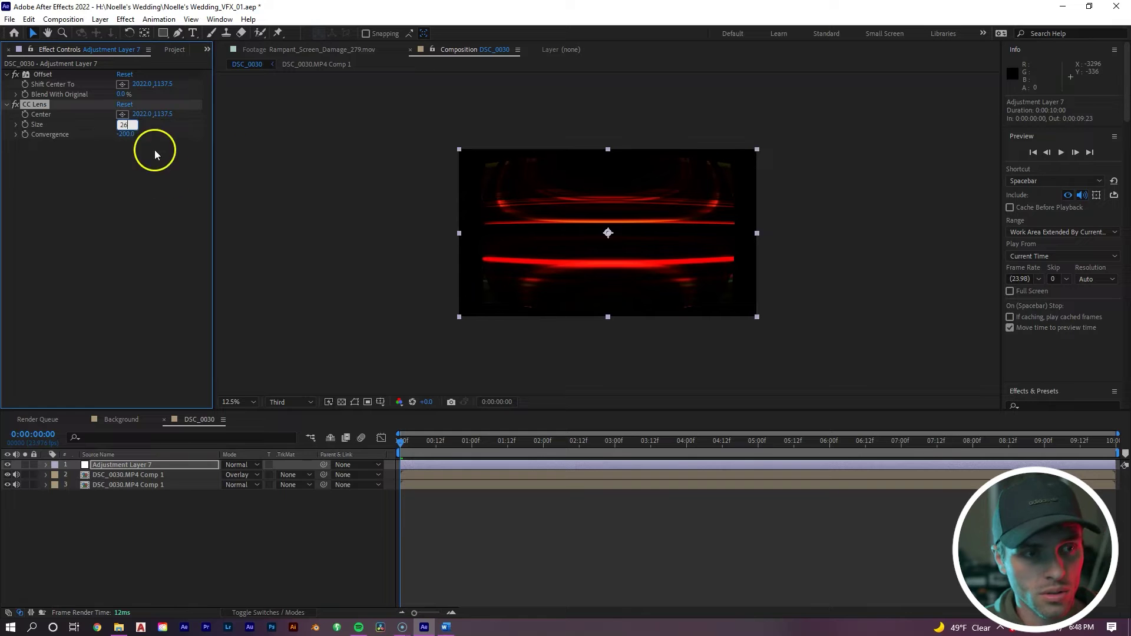
left_click(162, 221)
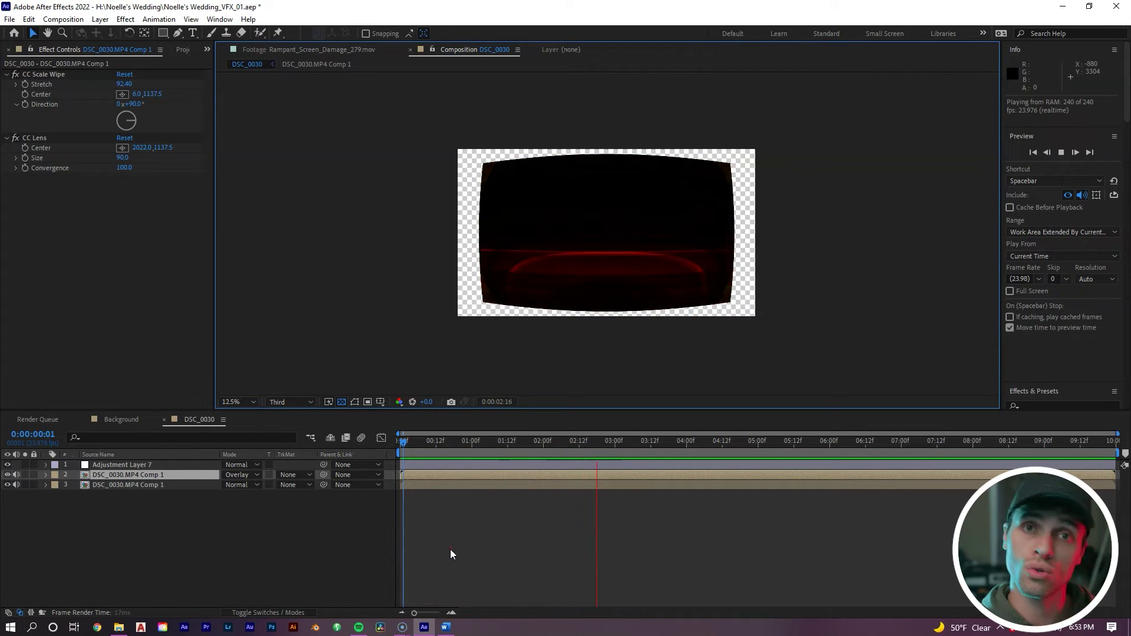
left_click(450, 444)
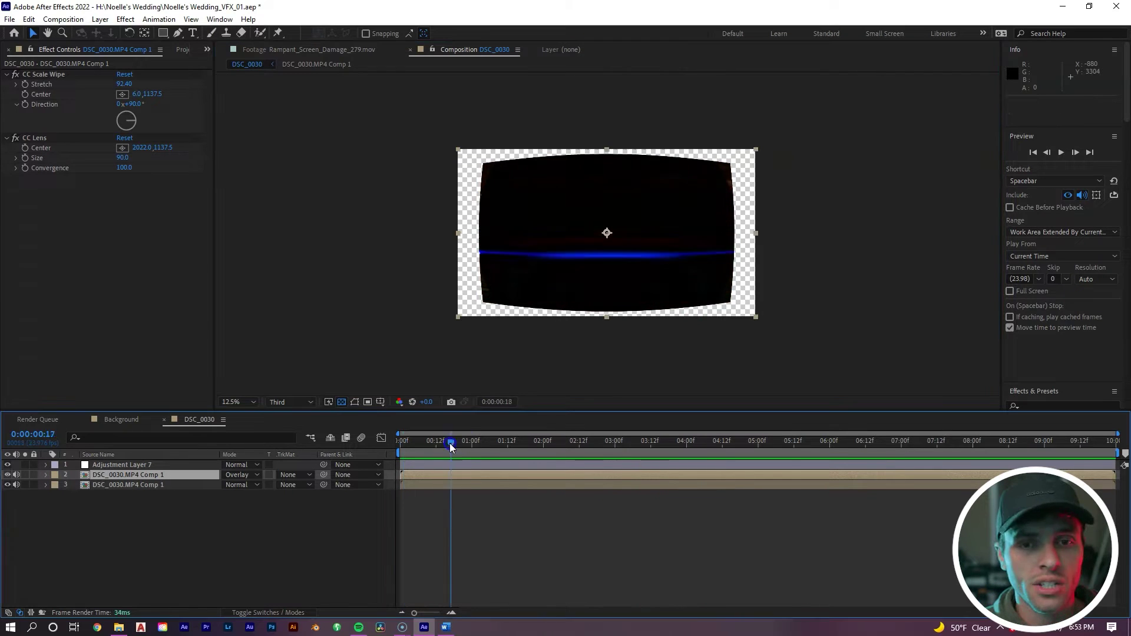
left_click_drag(450, 443, 493, 453)
left_click(485, 468)
left_click(454, 476)
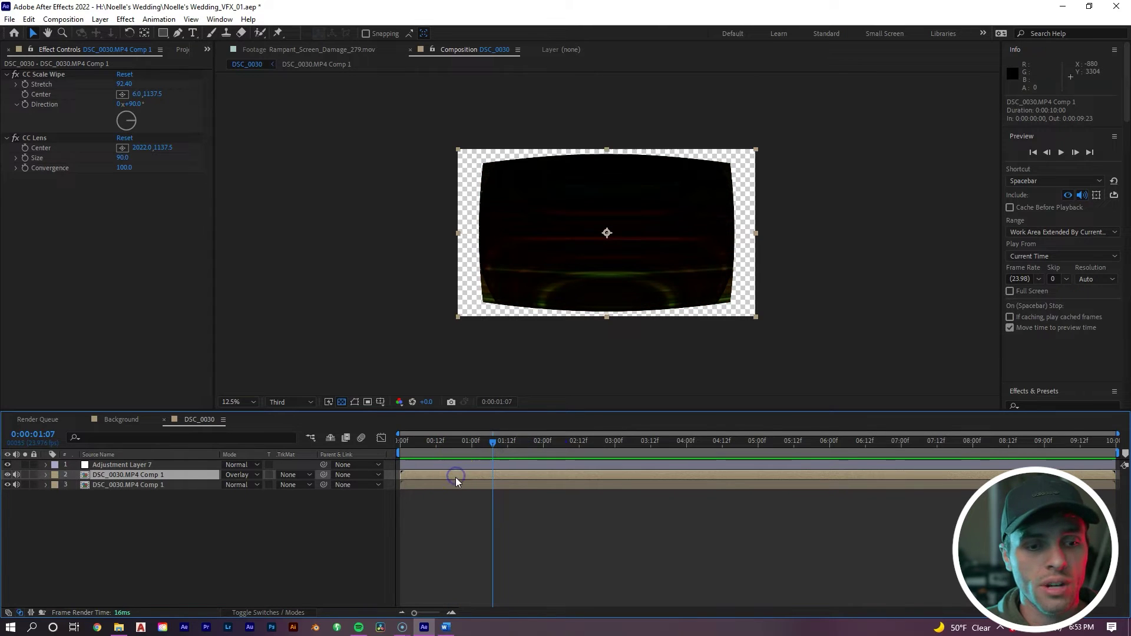
Step: Scale layer 2 to 182.3,135.2% to cover the frame, hiding the transparency grid, and preview
key("s")
left_click_drag(606, 317, 592, 329)
left_click_drag(458, 331, 362, 349)
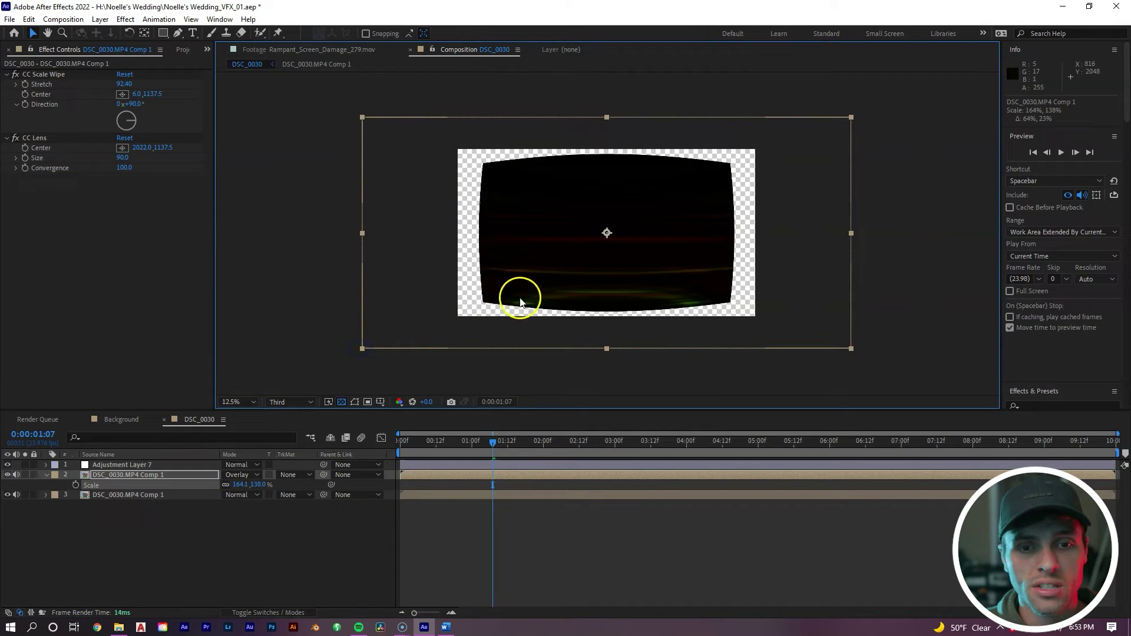
left_click(340, 402)
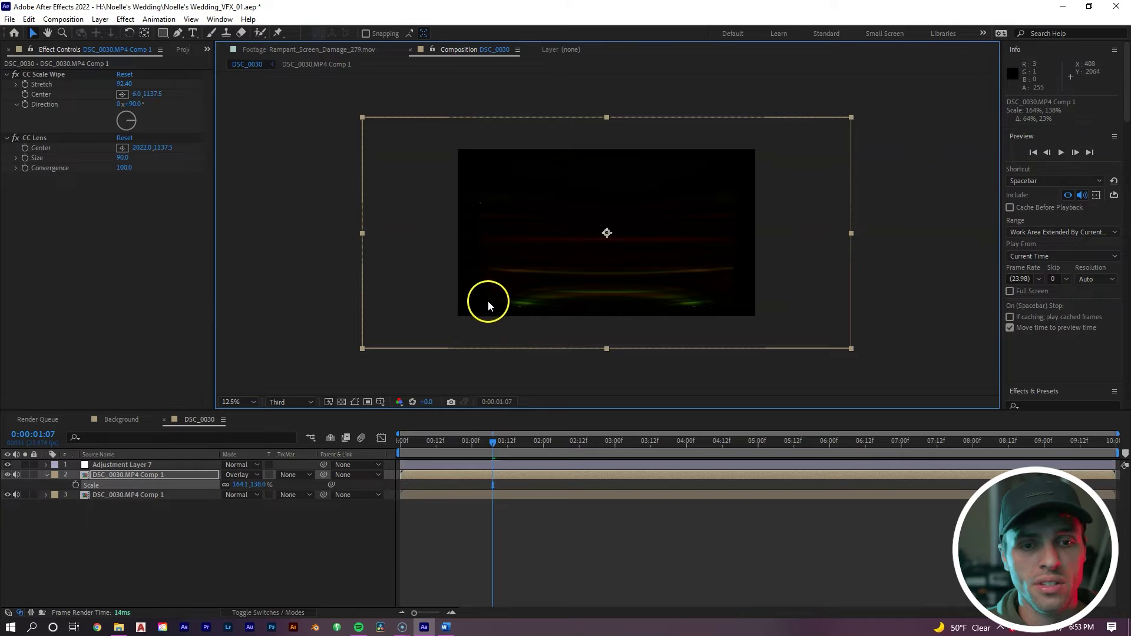
left_click_drag(372, 352, 339, 349)
left_click(472, 502)
key("space")
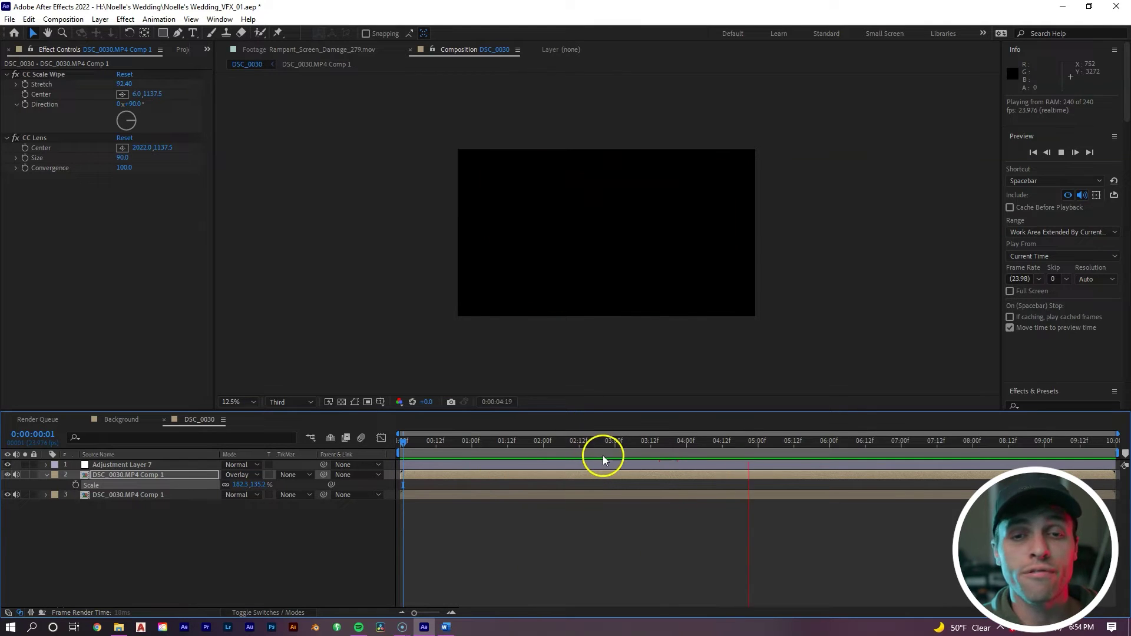
key("space")
Step: Scale up the bottom comp layer and preview from the start
left_click(609, 493)
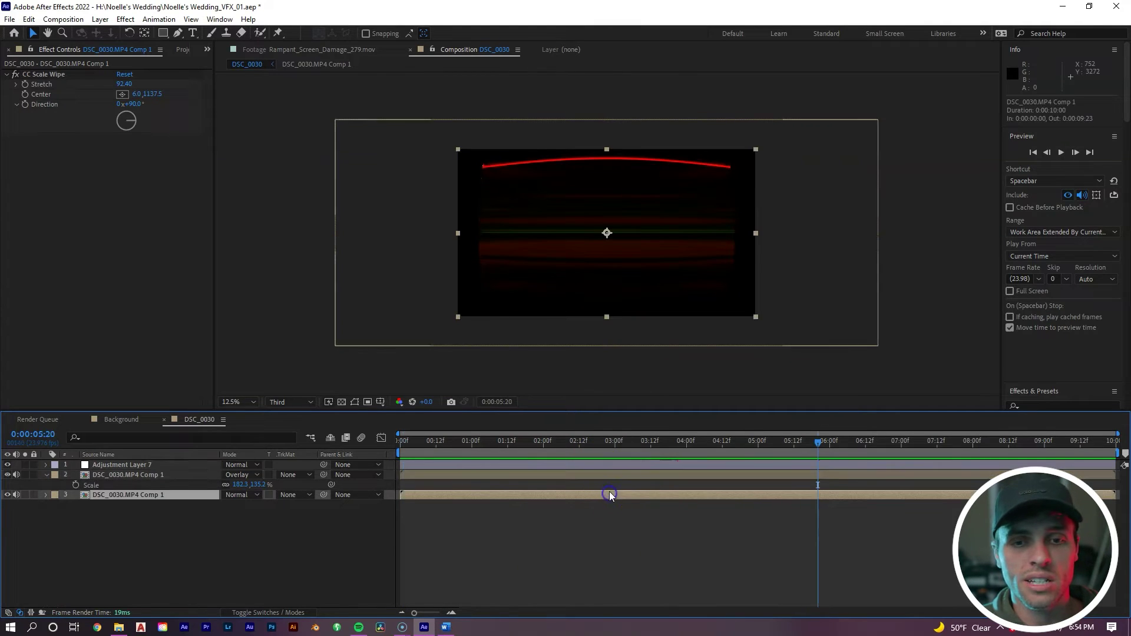
left_click_drag(756, 317, 790, 333)
left_click_drag(634, 436, 401, 448)
key("space")
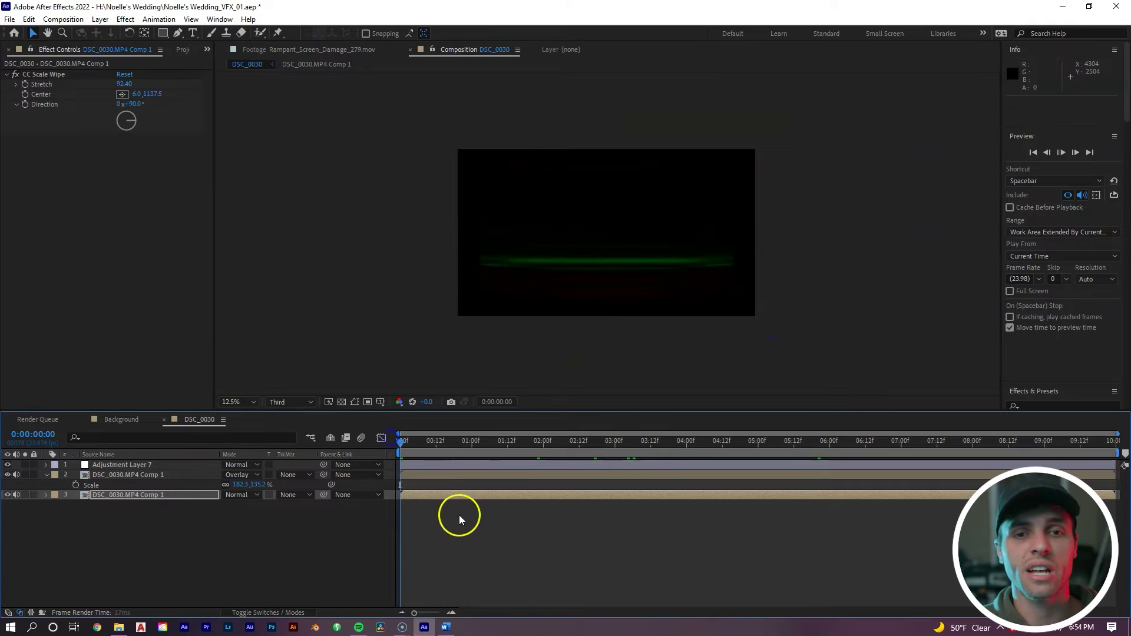
key("space")
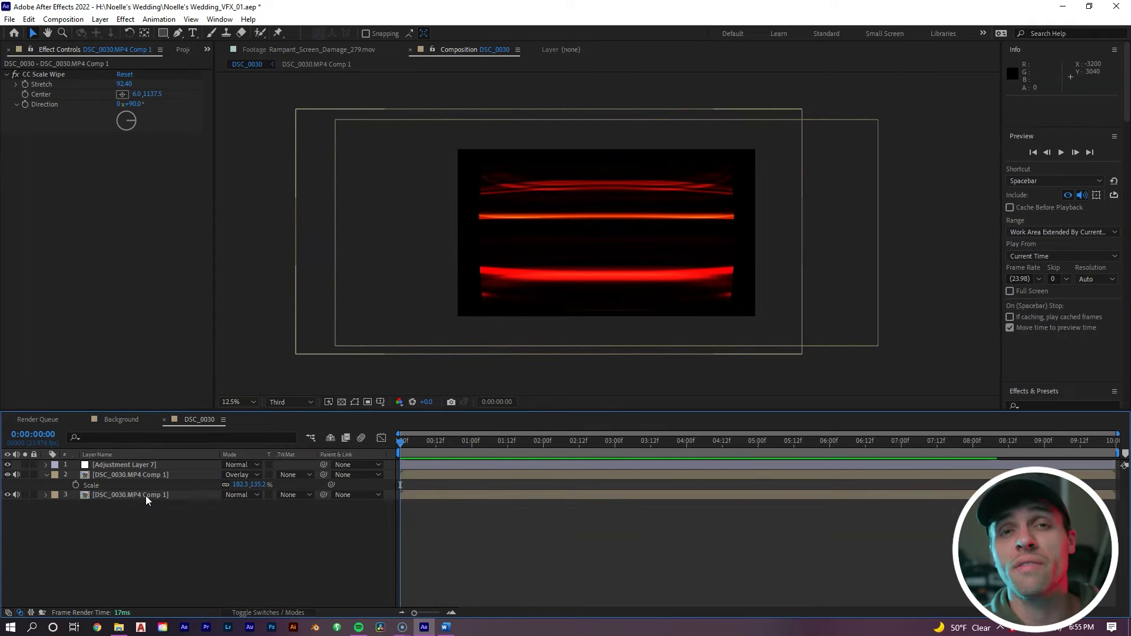
Step: Rename the bottom layer 'Straight Static'
left_click(146, 497)
right_click(146, 496)
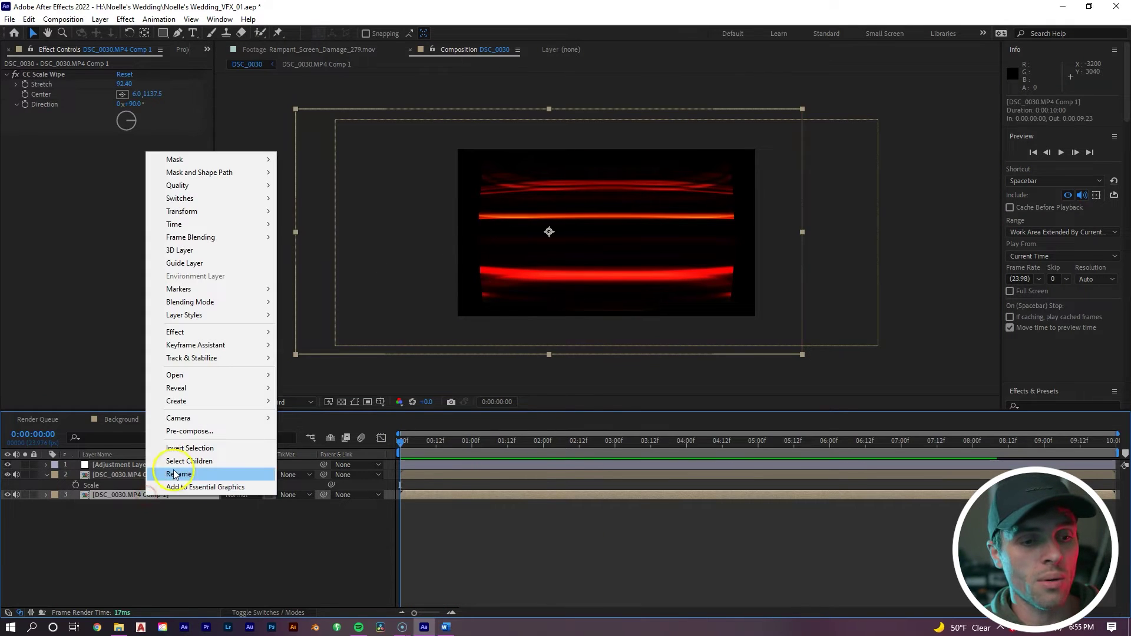
left_click(174, 474)
type("Star")
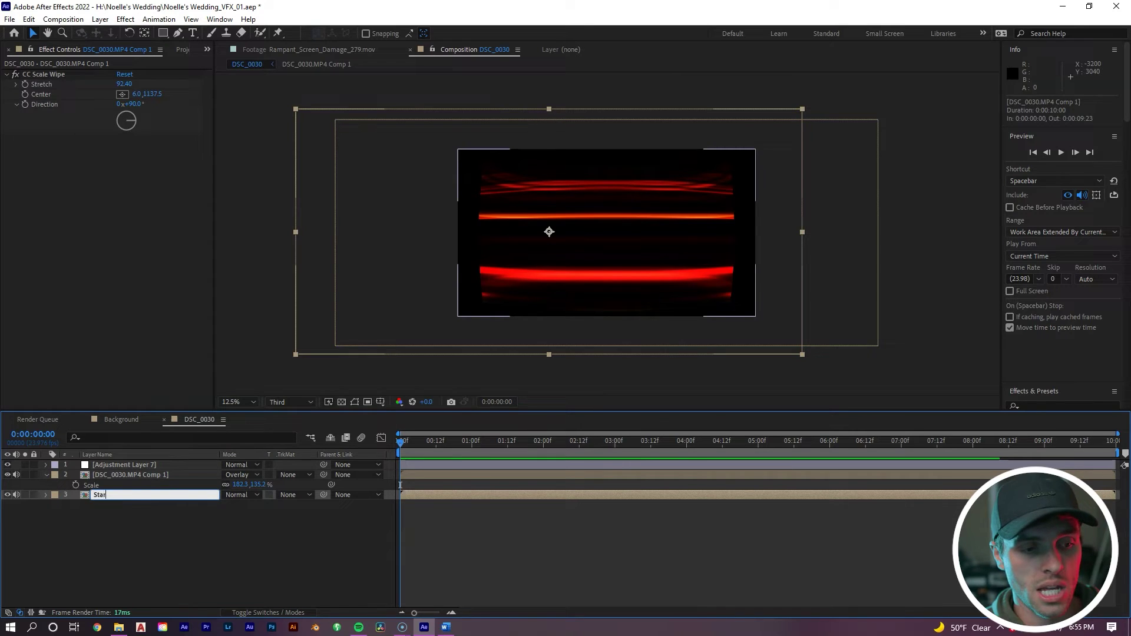
type("ight")
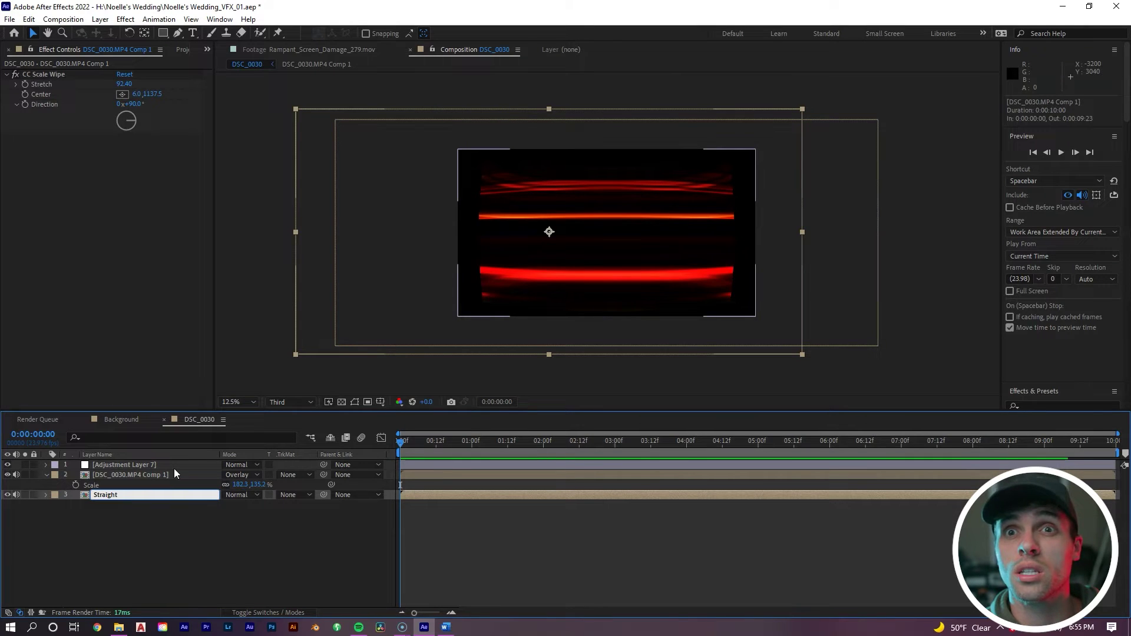
type(" Static")
left_click(174, 473)
Step: Rename the middle layer 'Curved Static'
right_click(174, 473)
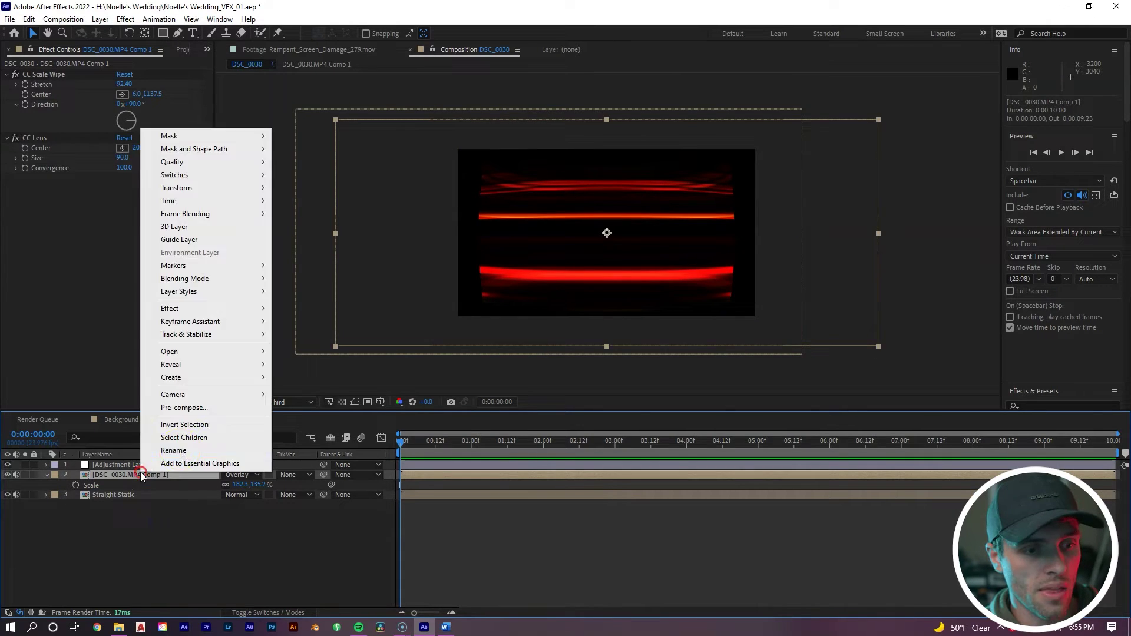
left_click(173, 451)
type("Static")
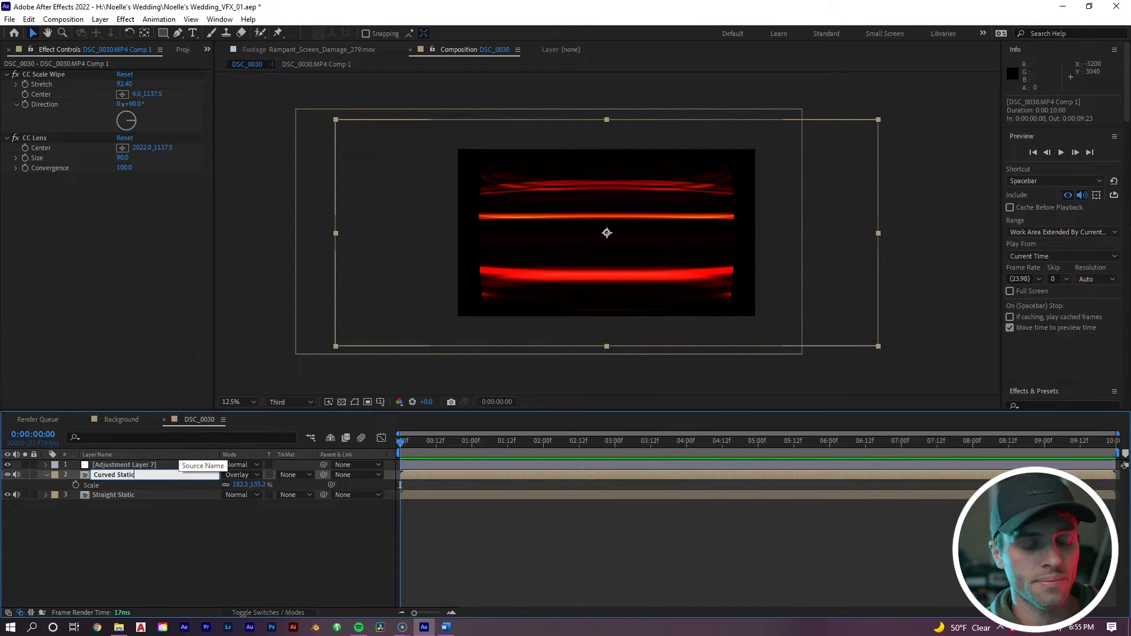
left_click(476, 499)
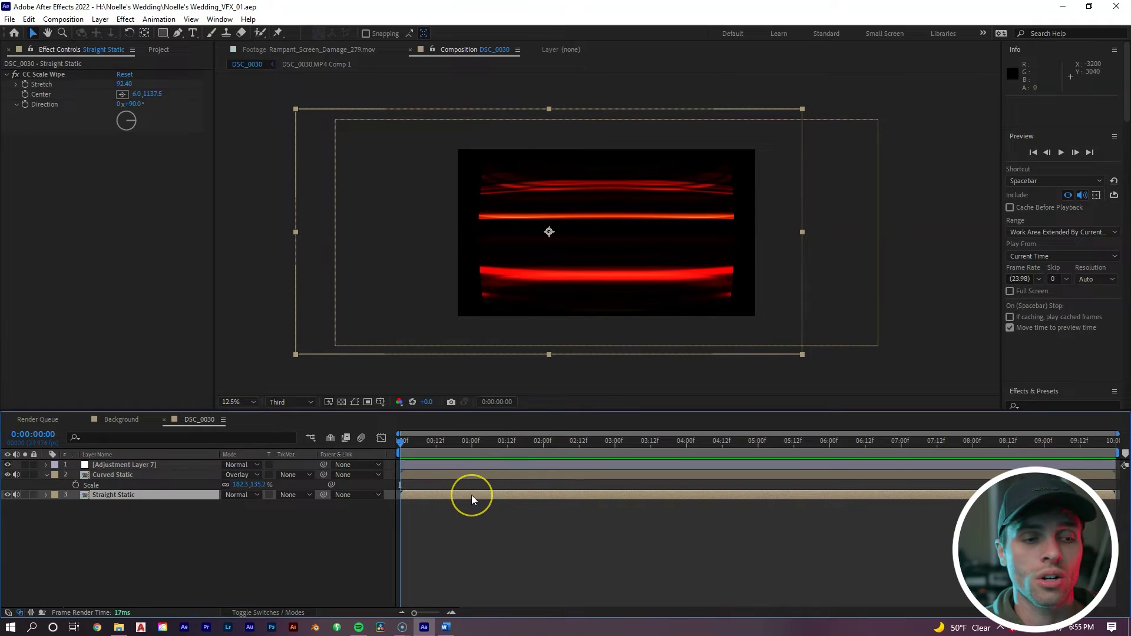
Step: Apply Distort > Turbulent Displace to the Straight Static layer
right_click(472, 495)
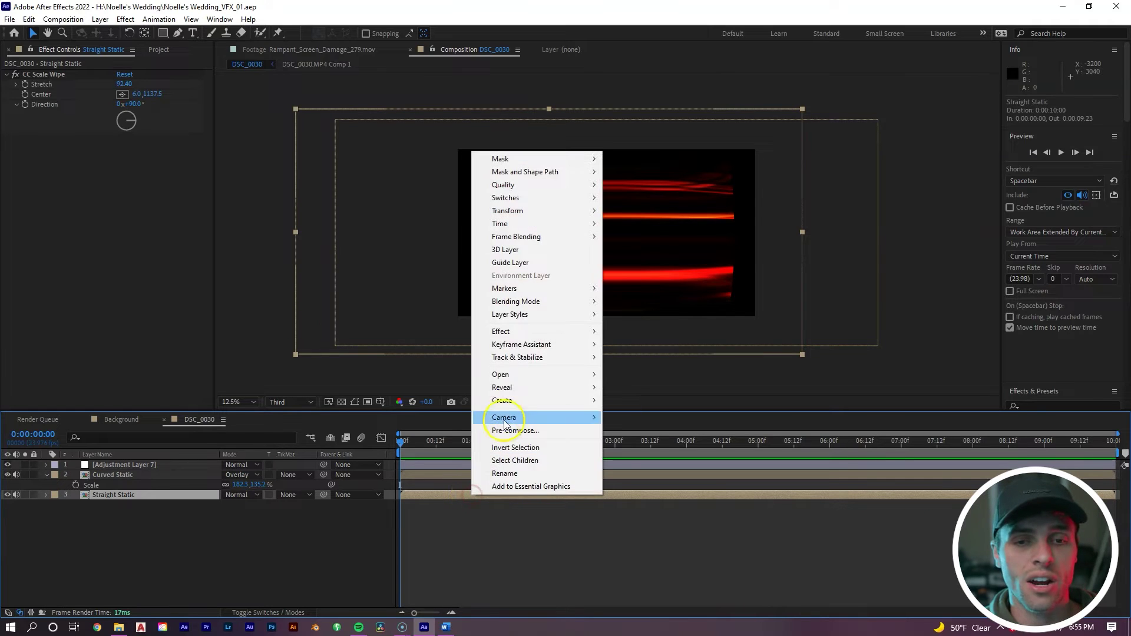
left_click(543, 334)
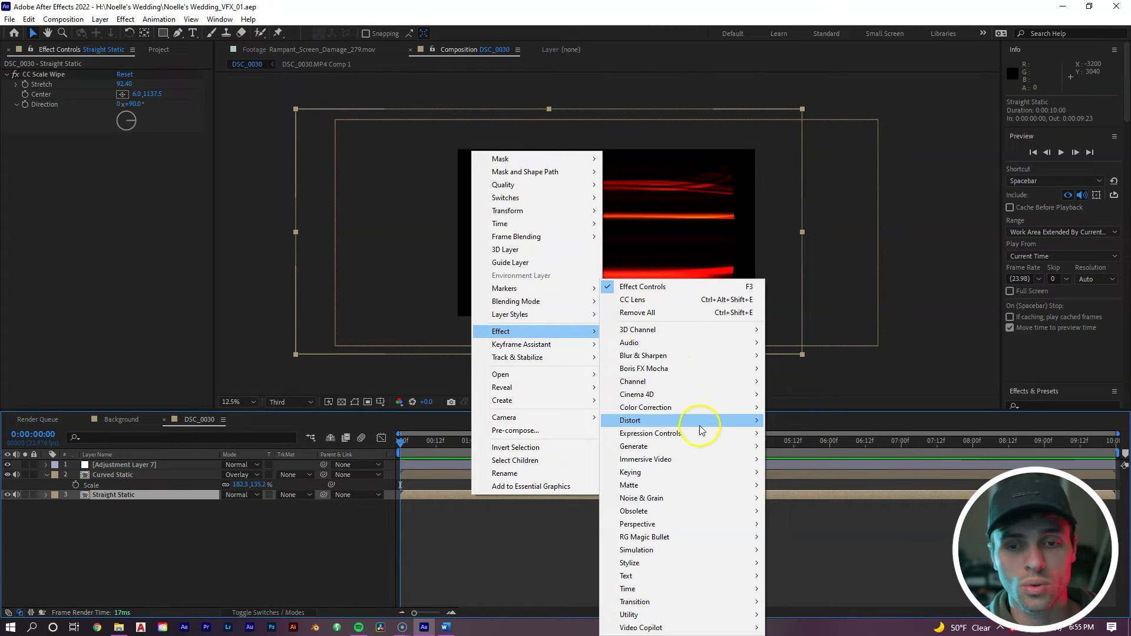
mouse_move(684, 419)
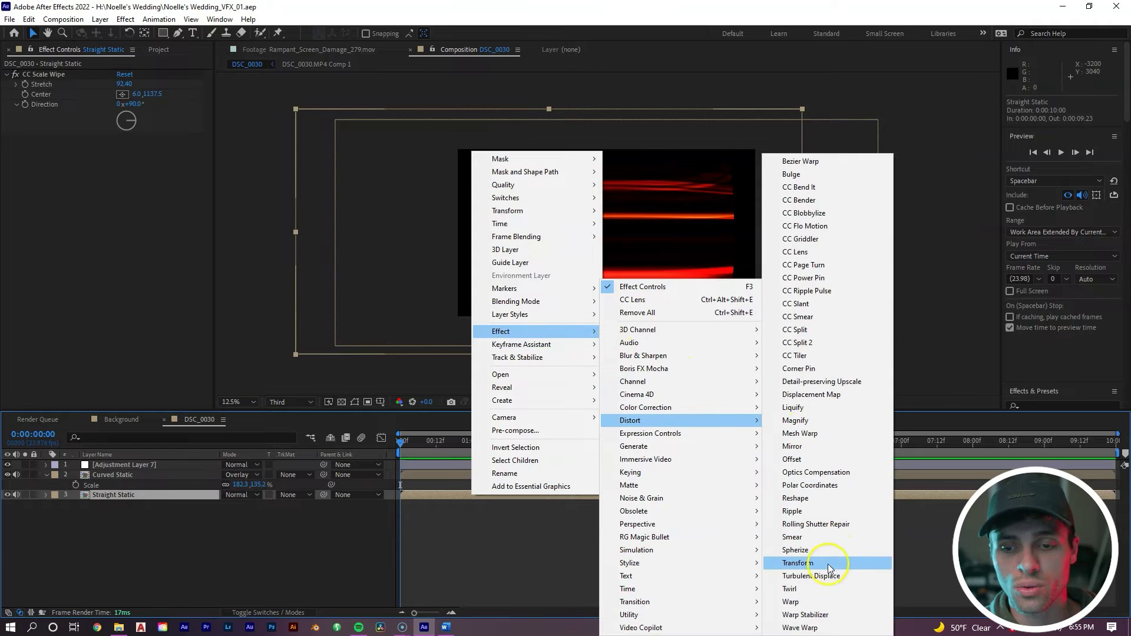
left_click(826, 575)
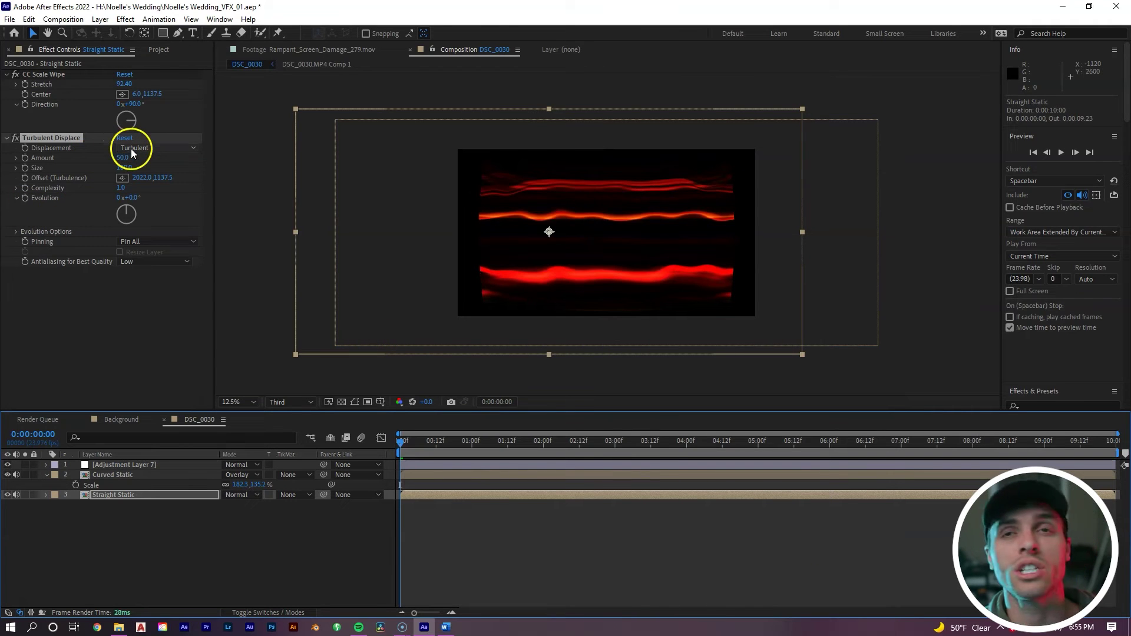
Step: Set Turbulent Displace to Vertical Displacement with Amount 200 and Size 4
left_click(136, 150)
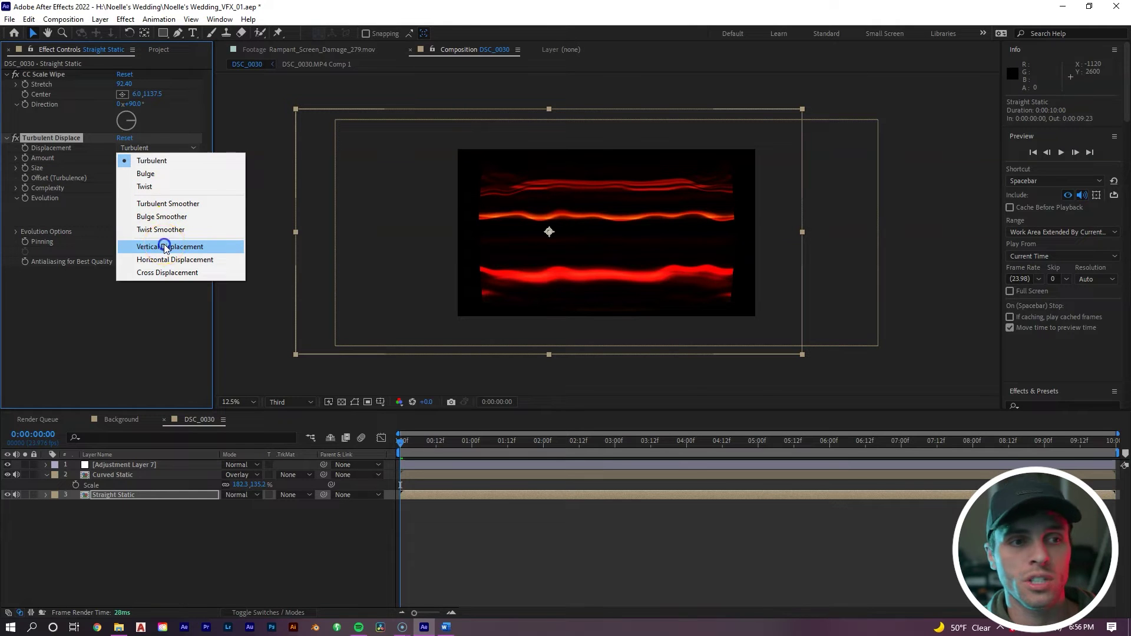
left_click(164, 247)
left_click(123, 158)
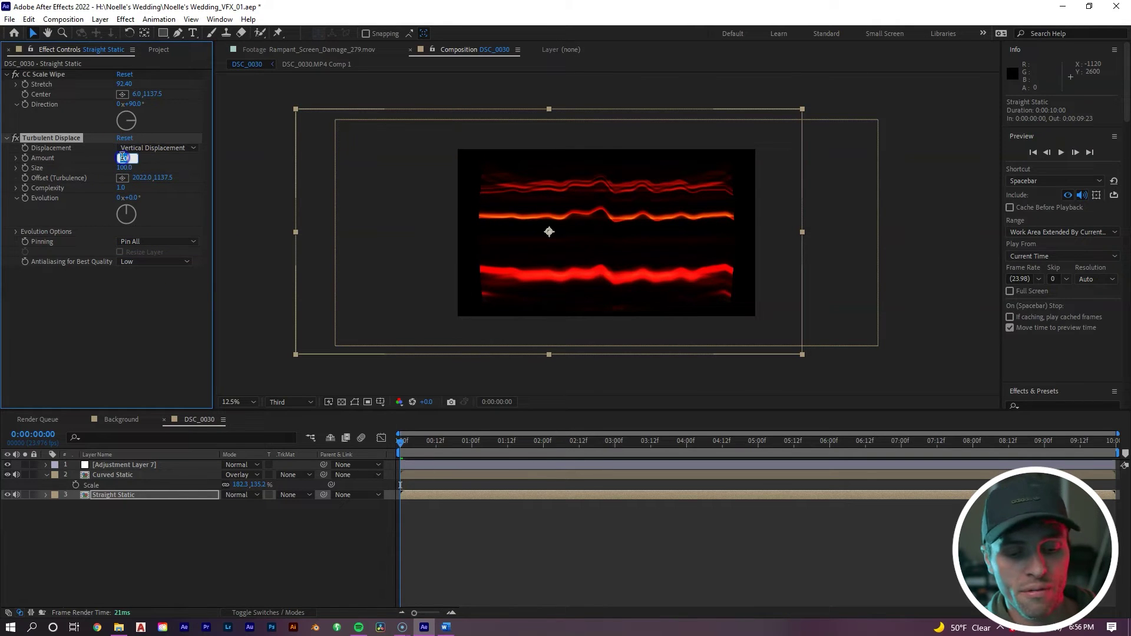
key("Return")
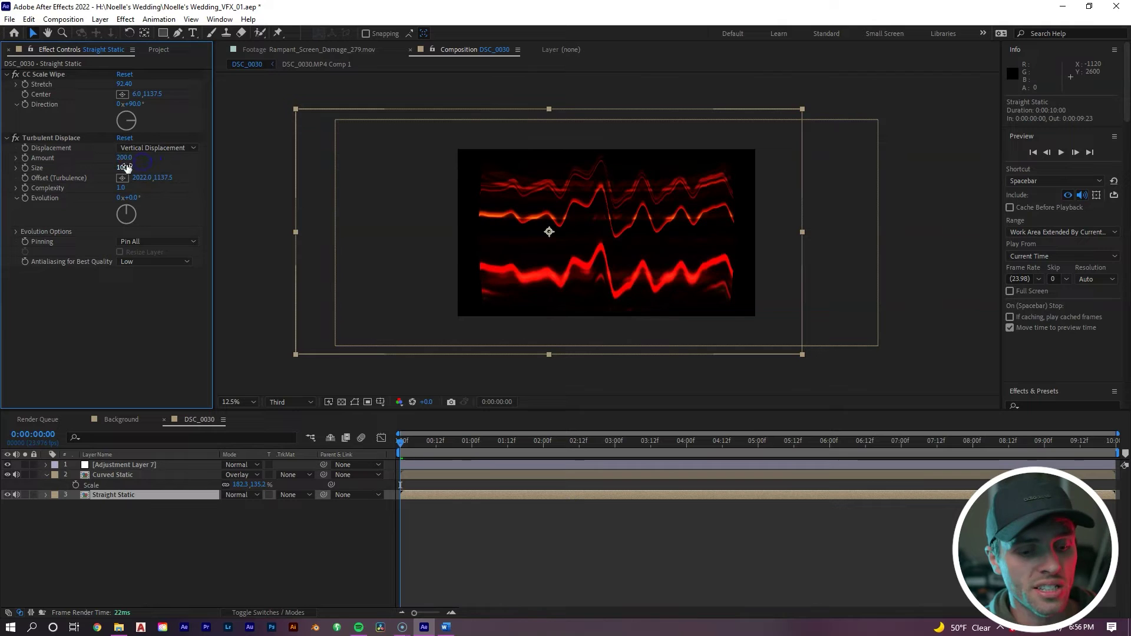
left_click(146, 166)
type("4")
key("Return")
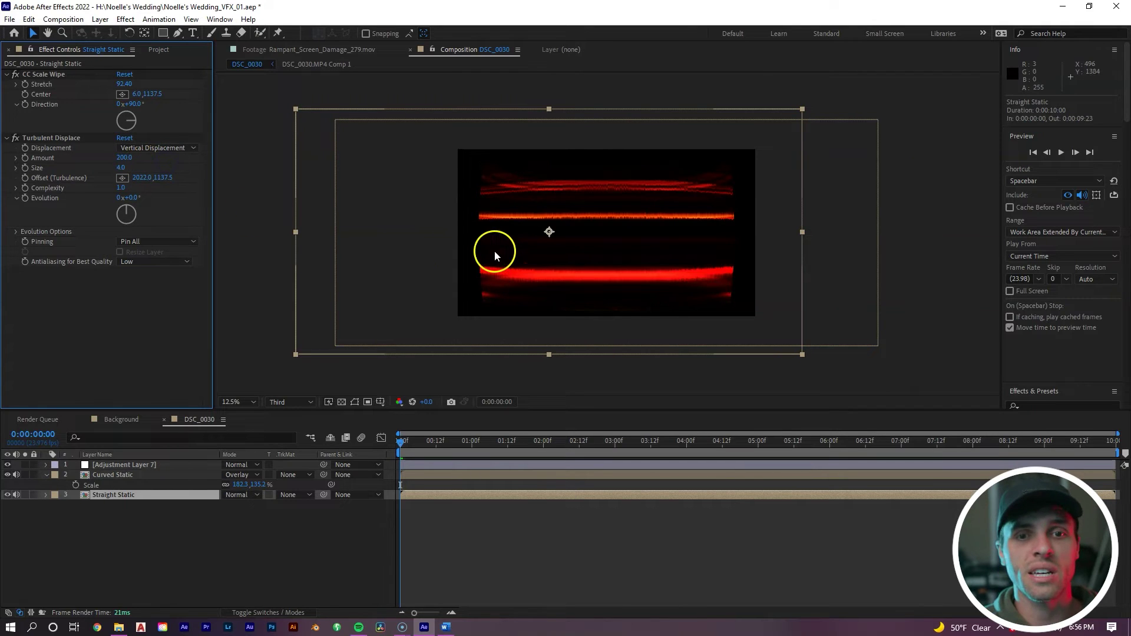
Step: Set the viewer magnification to Fit
key("period")
key("period")
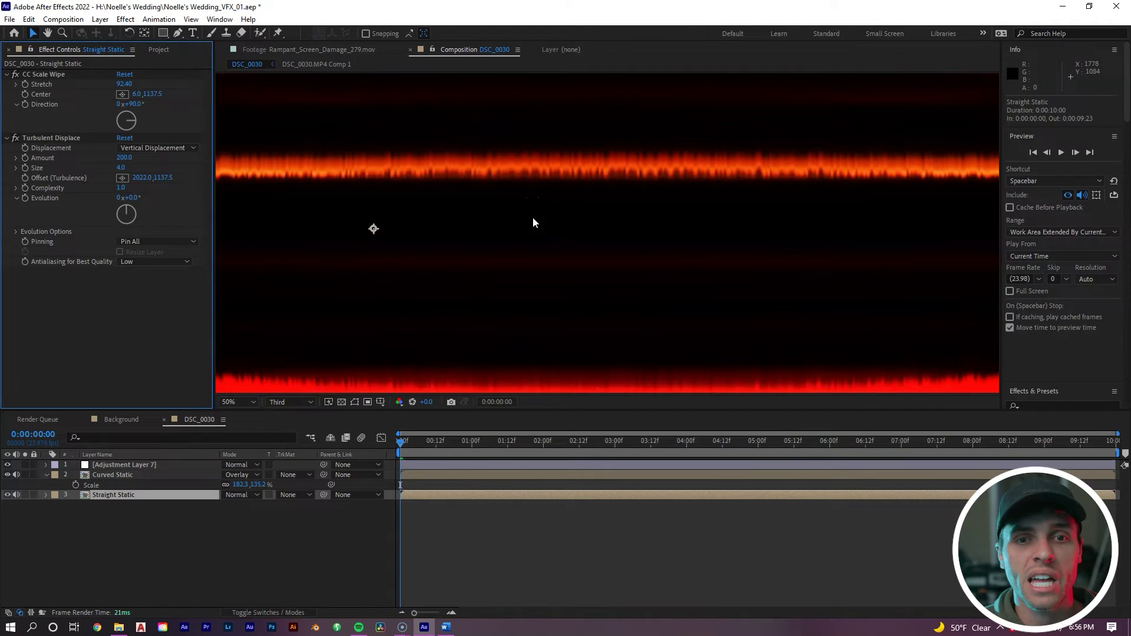
key("comma")
left_click(238, 402)
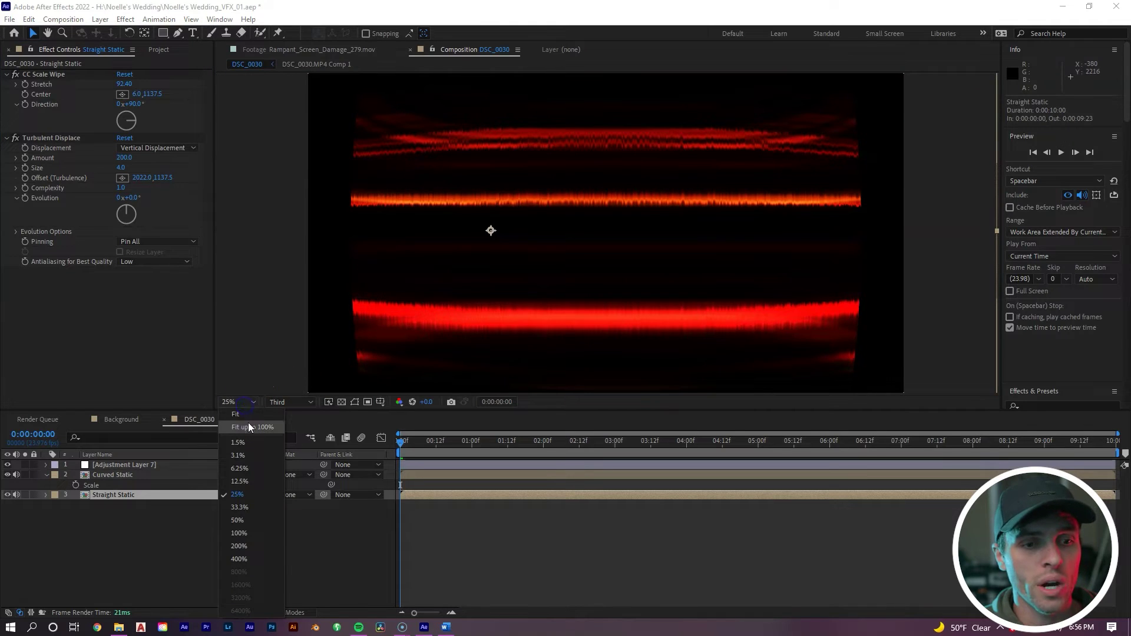
left_click(250, 411)
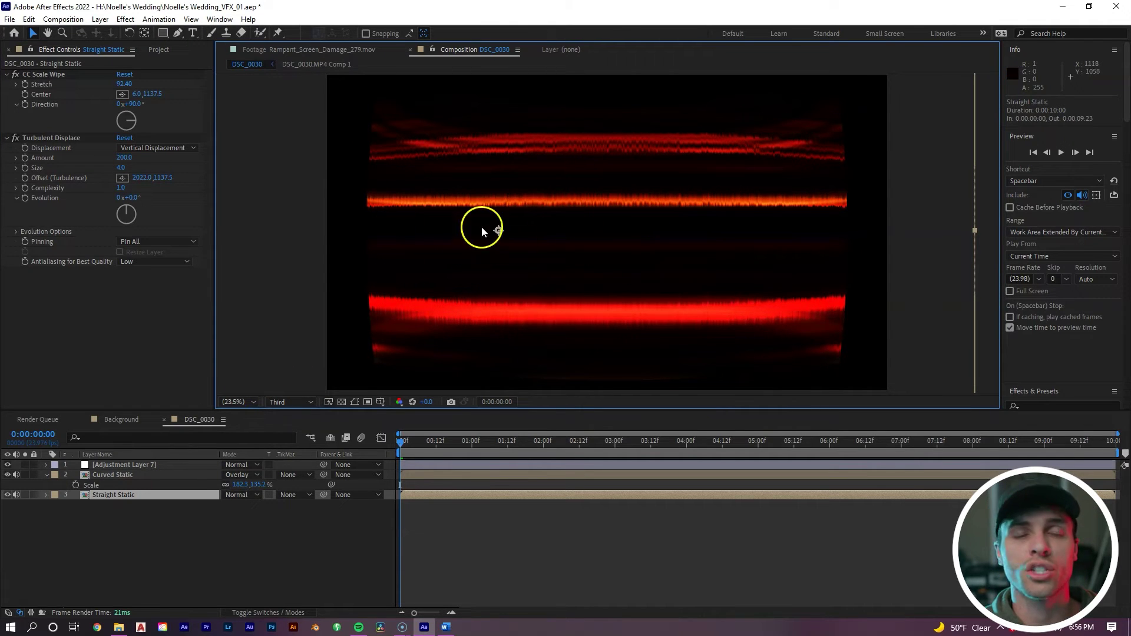
Step: Keyframe Evolution from 0 at the start to 4 revolutions at the clip end, then preview
left_click(24, 198)
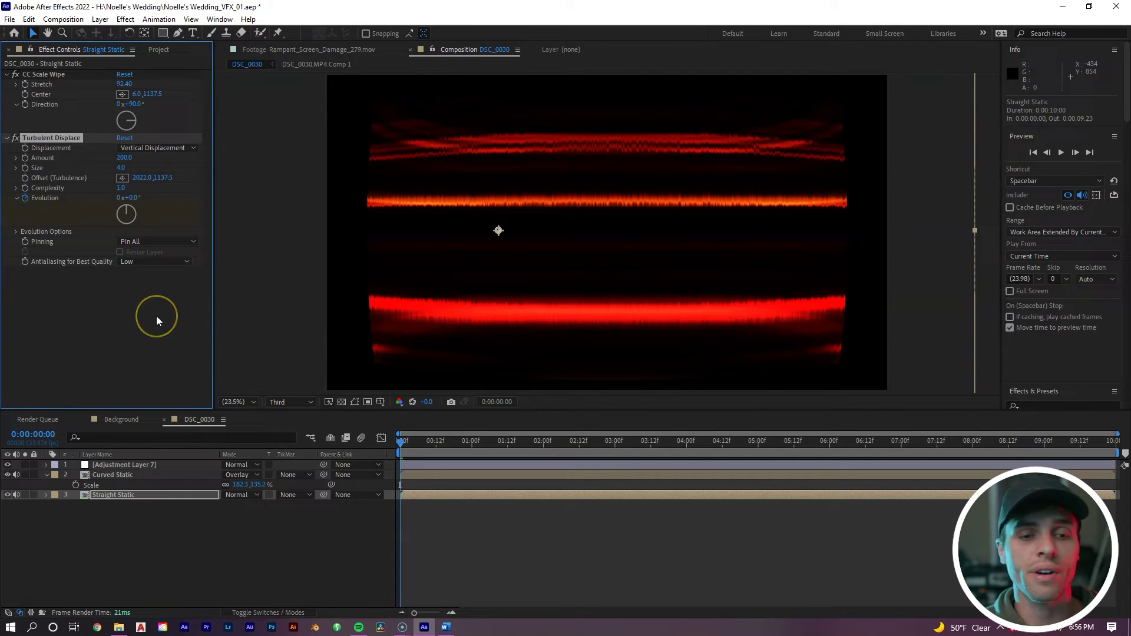
left_click_drag(483, 441, 1113, 444)
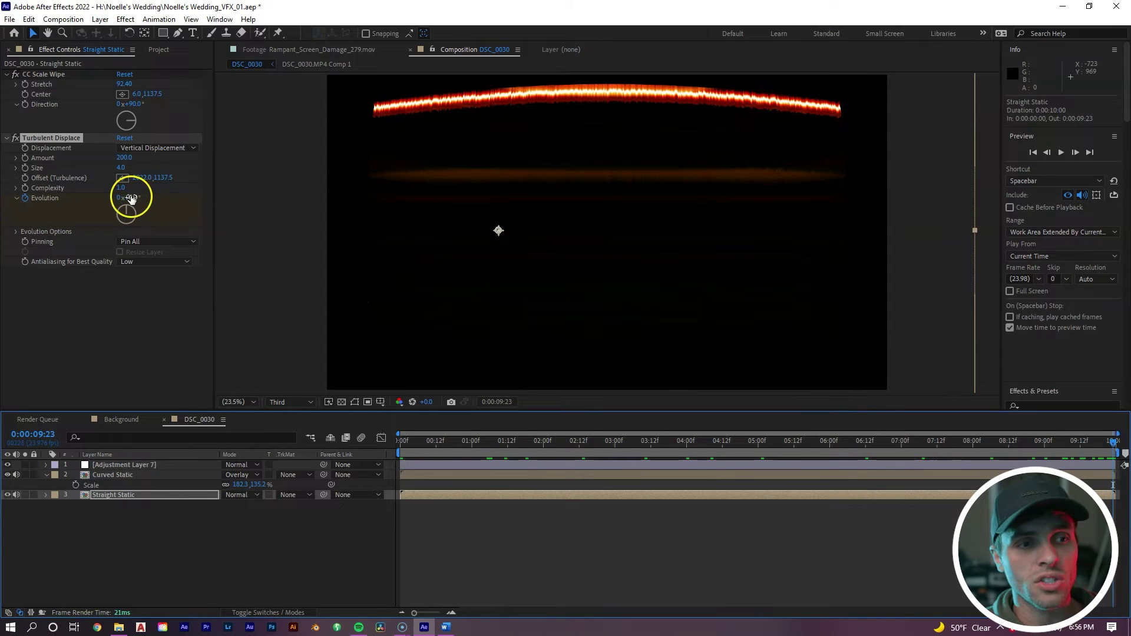
left_click_drag(130, 197, 564, 190)
key("ctrl+z")
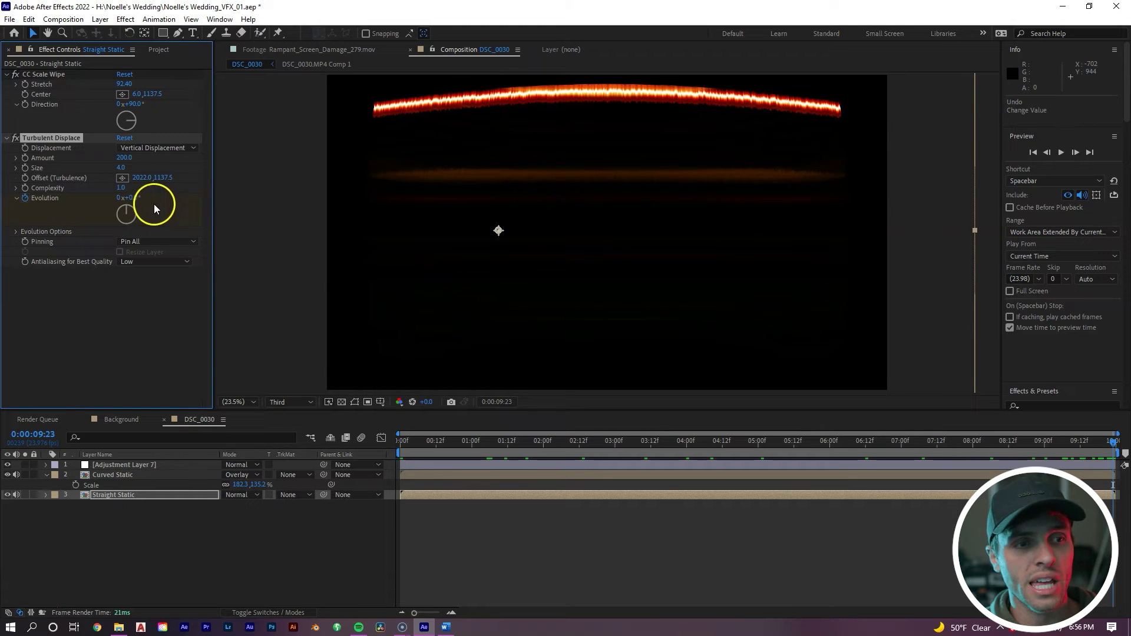
left_click(123, 198)
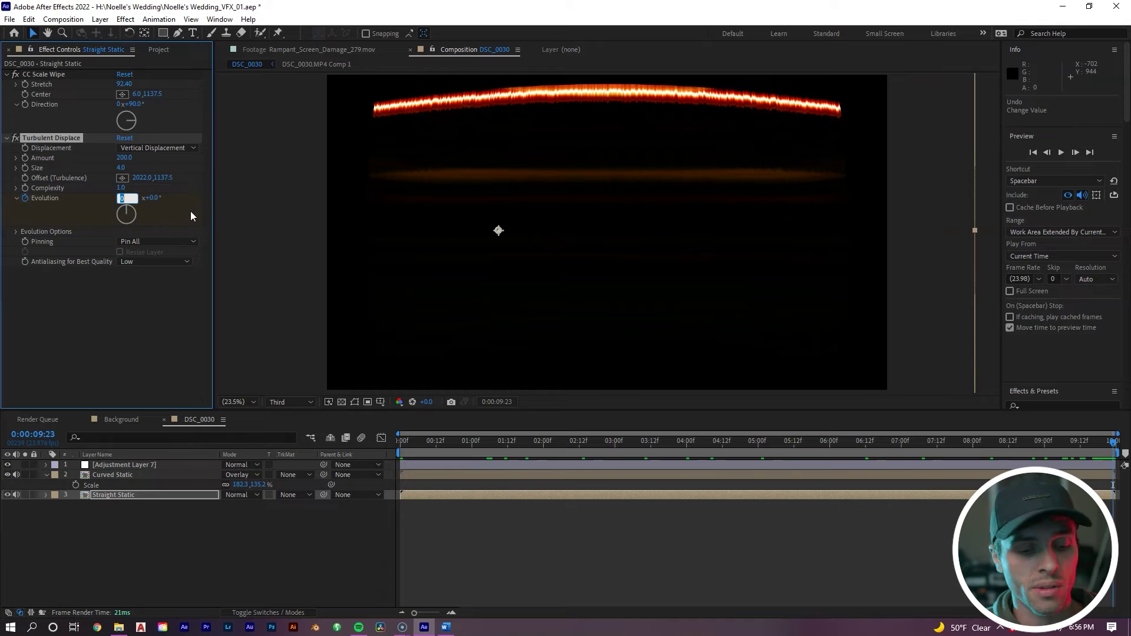
type("4")
left_click(154, 274)
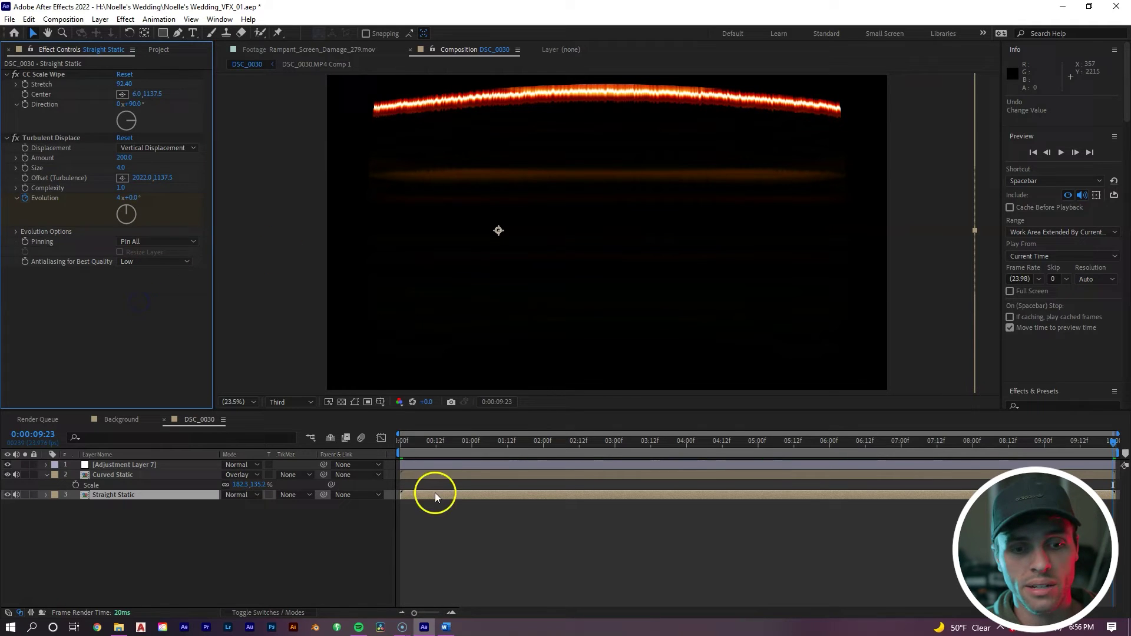
left_click_drag(456, 453, 328, 454)
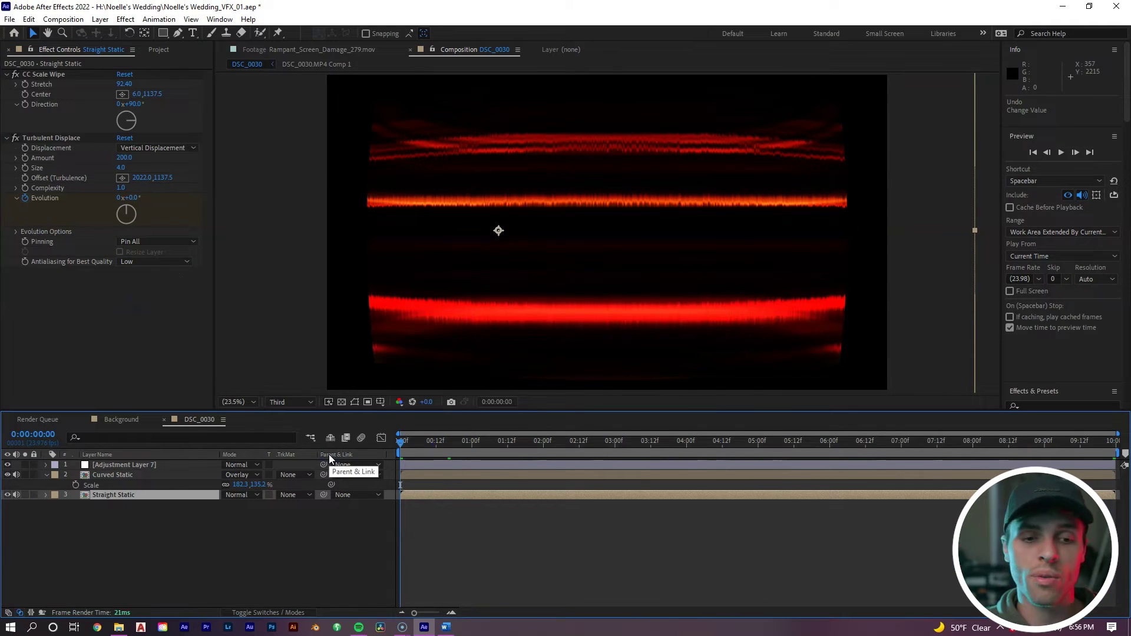
left_click(476, 535)
key("space")
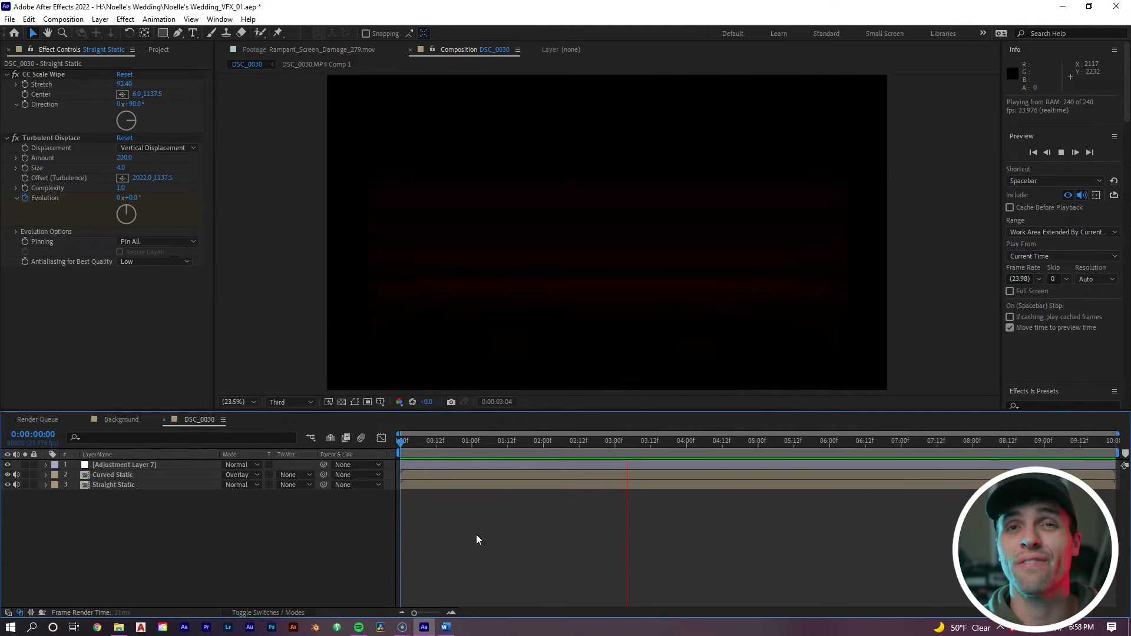
Step: Stop the preview, rewind to the first frame, and select the Straight Static layer
key("space")
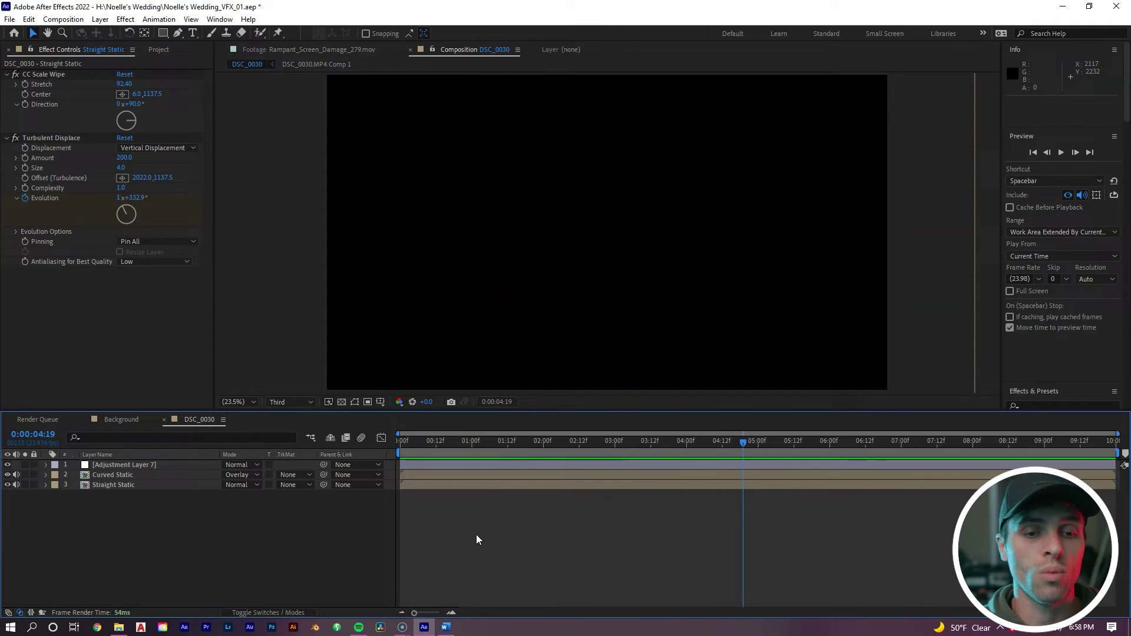
left_click_drag(499, 442, 405, 446)
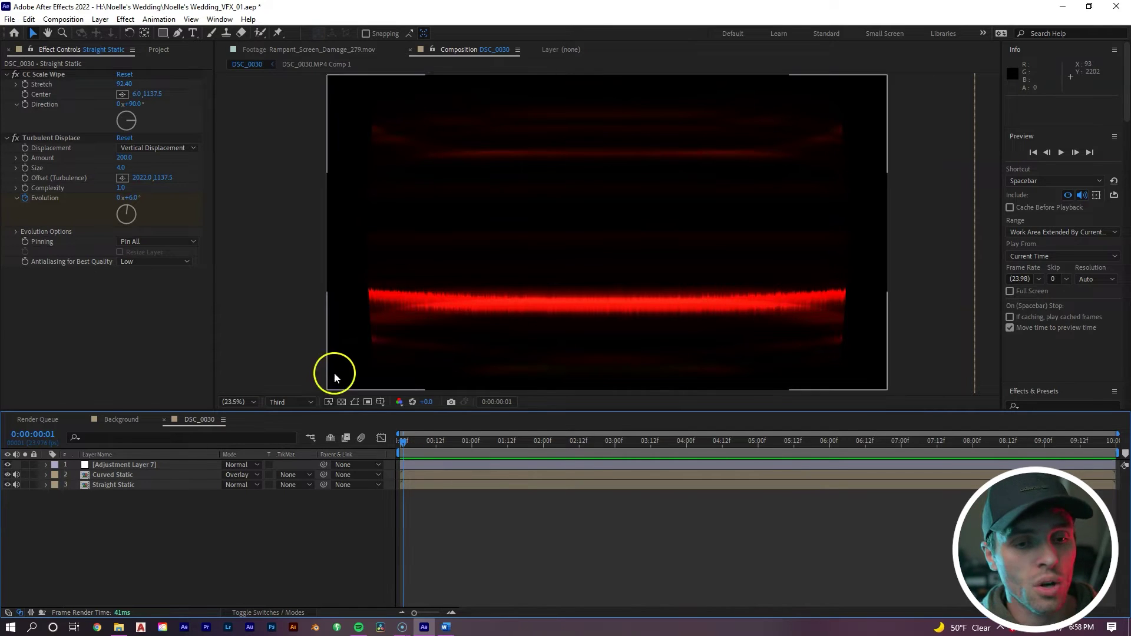
left_click(438, 484)
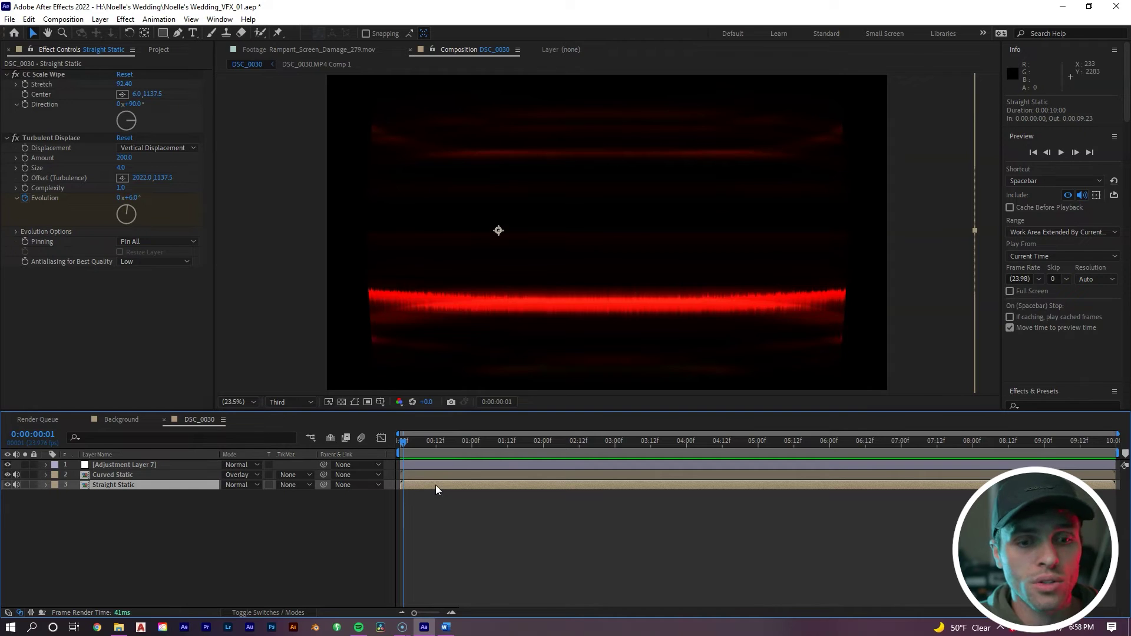
right_click(436, 485)
Step: Apply Stylize > Color Emboss to Straight Static
left_click(507, 323)
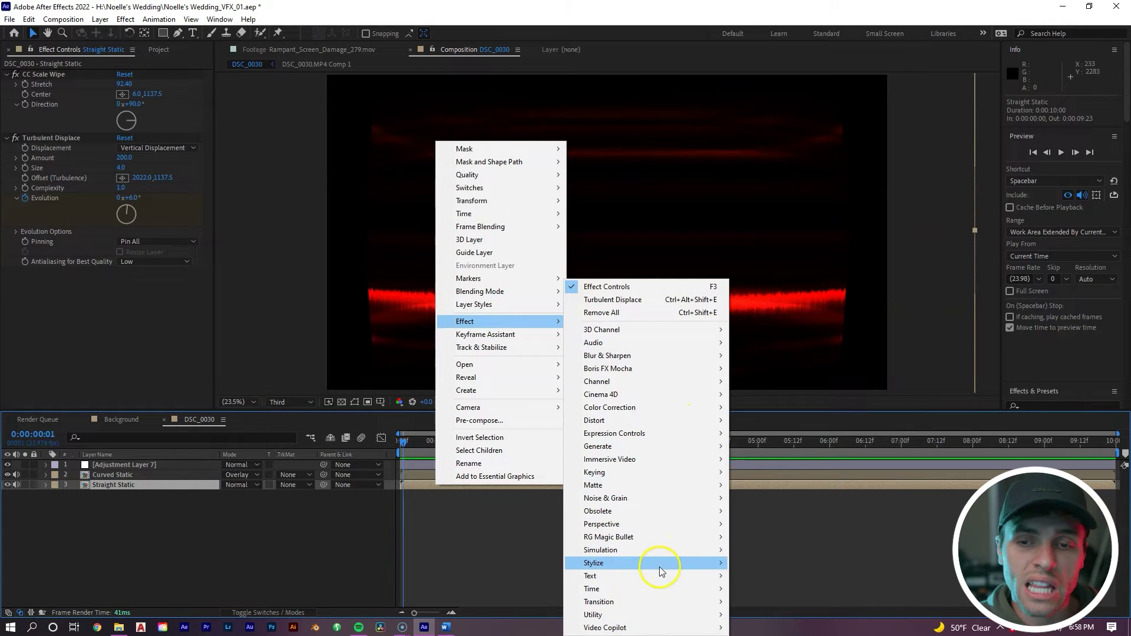
mouse_move(660, 567)
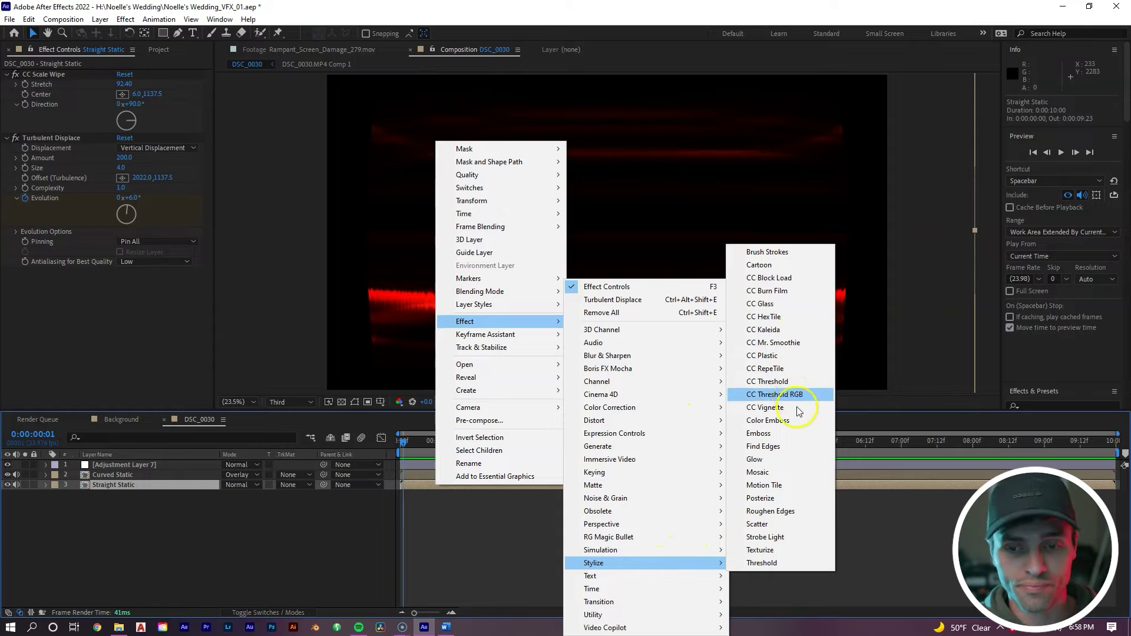
left_click(797, 422)
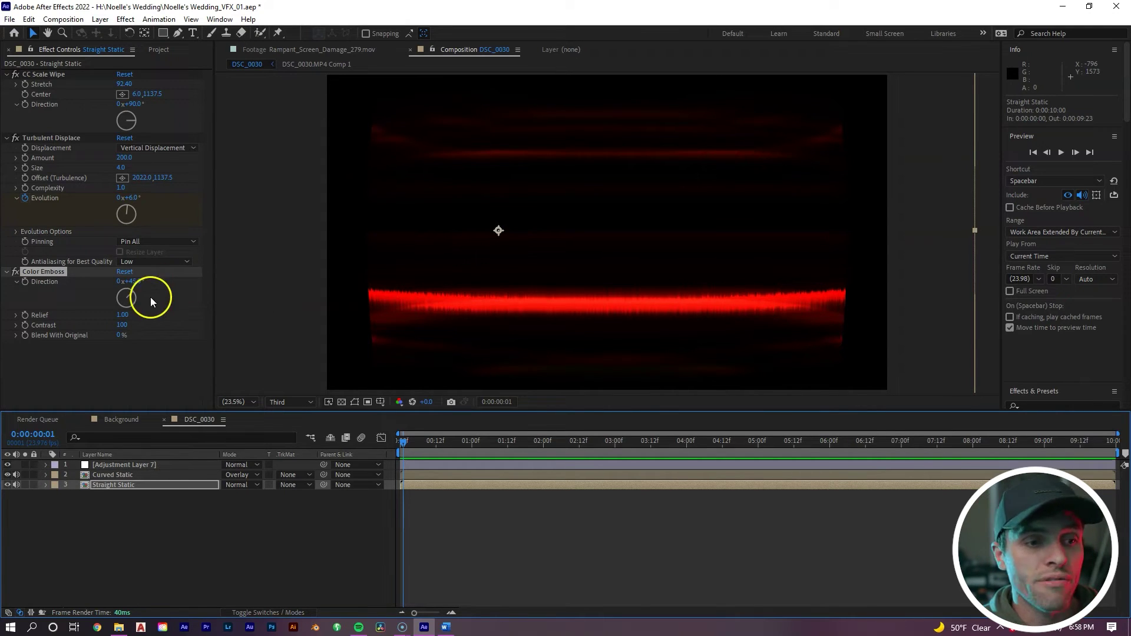
Step: Set Color Emboss Relief to 125, drive Direction with wiggle(5,500), and preview
left_click(125, 315)
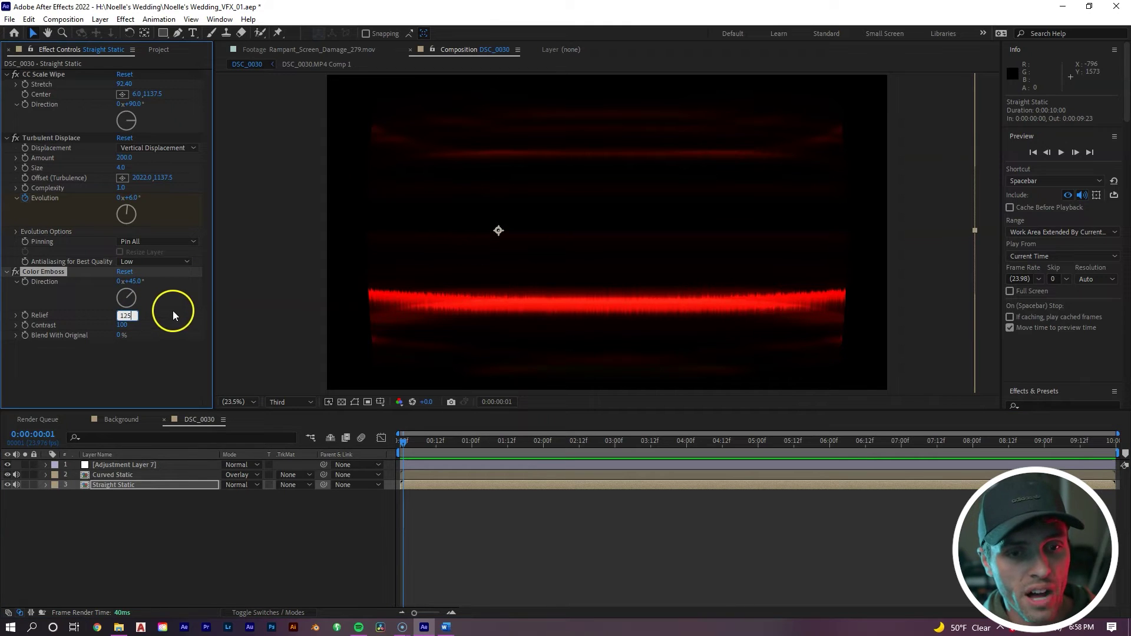
key("Return")
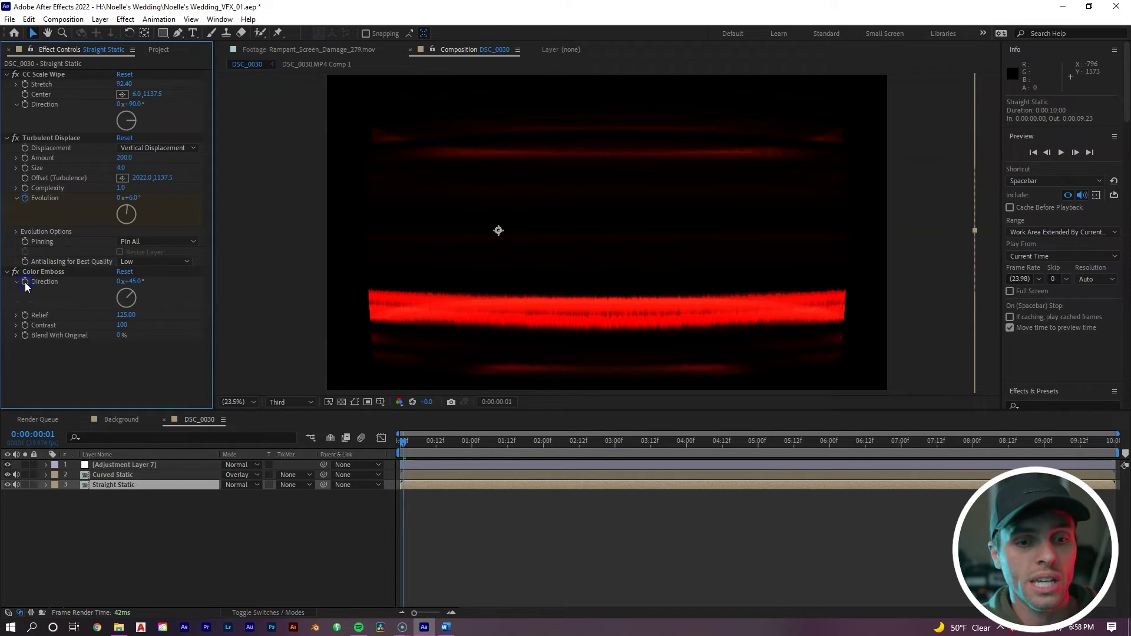
left_click(434, 522)
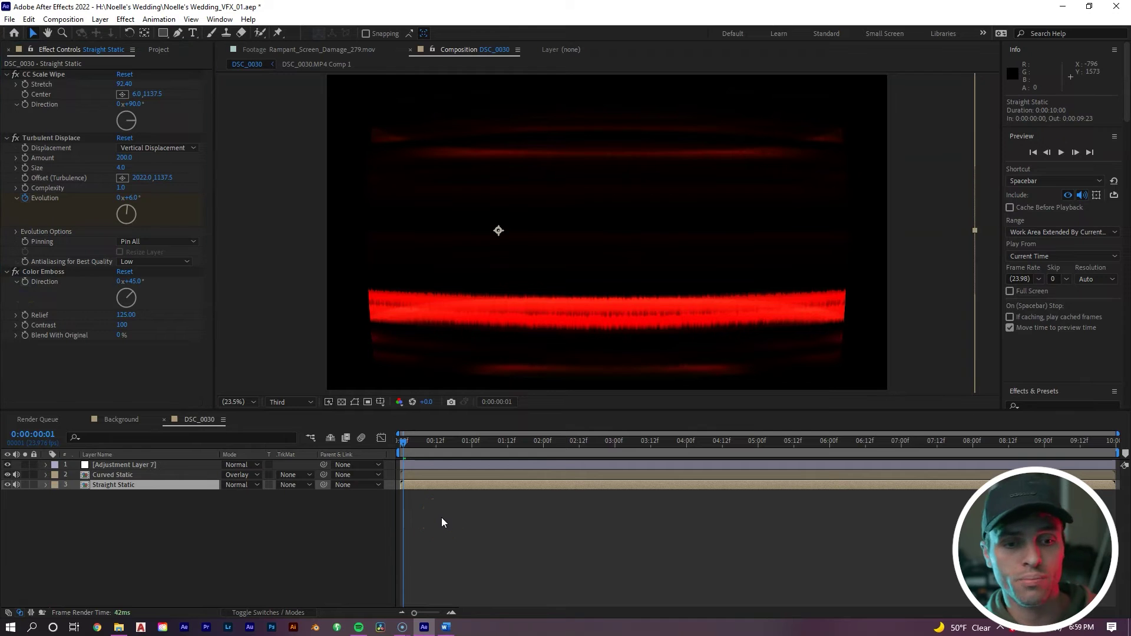
key("alt+shift+equal")
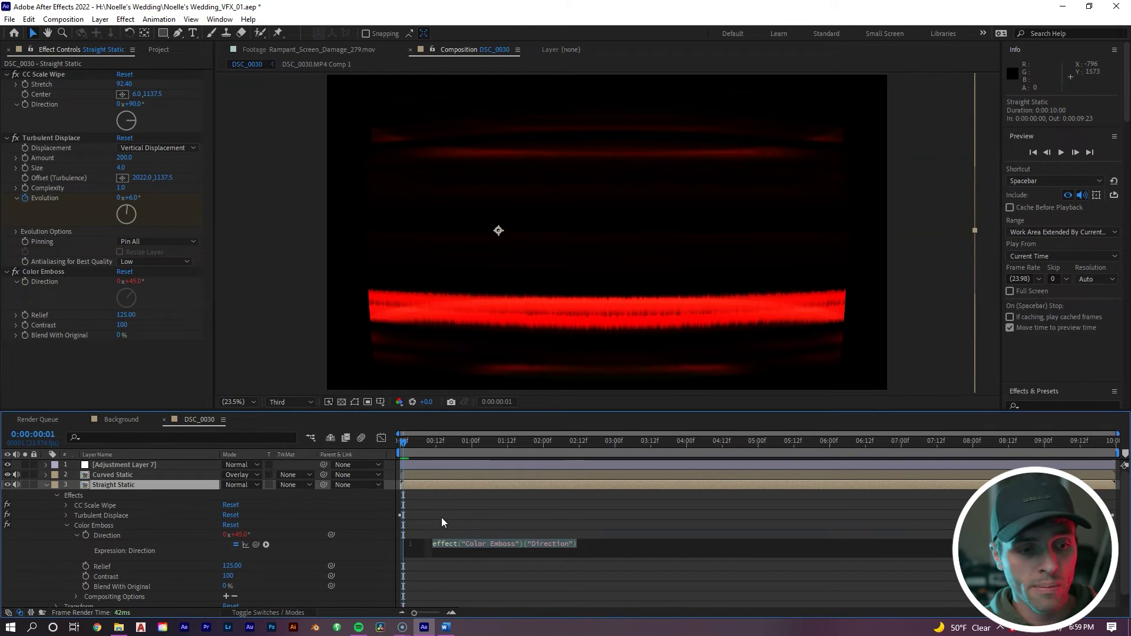
type("w")
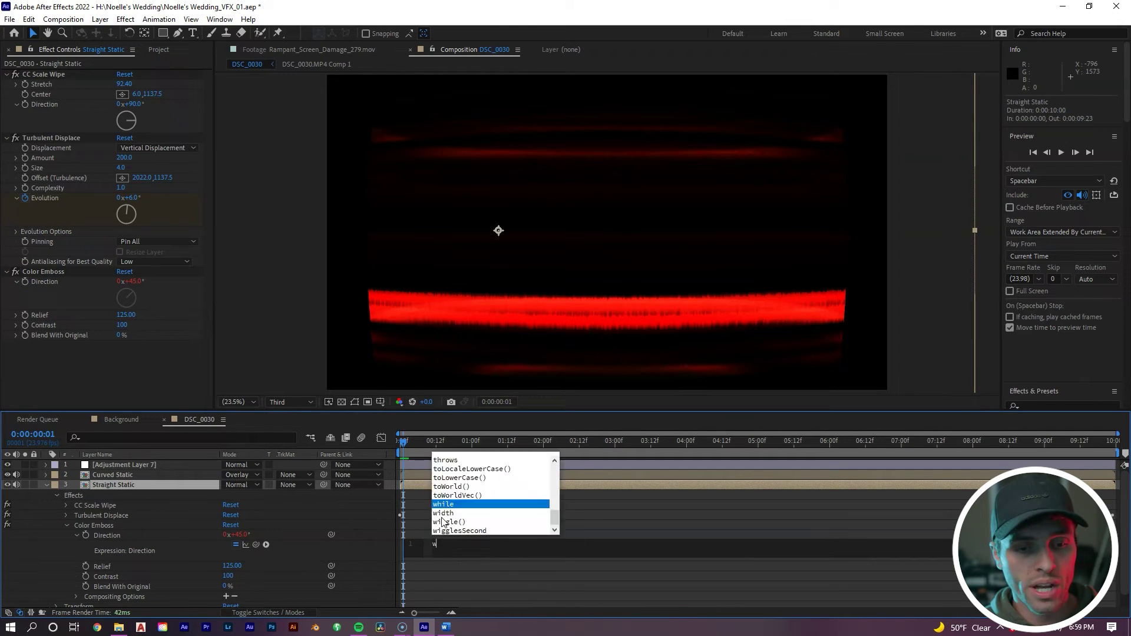
type("iggle (5,")
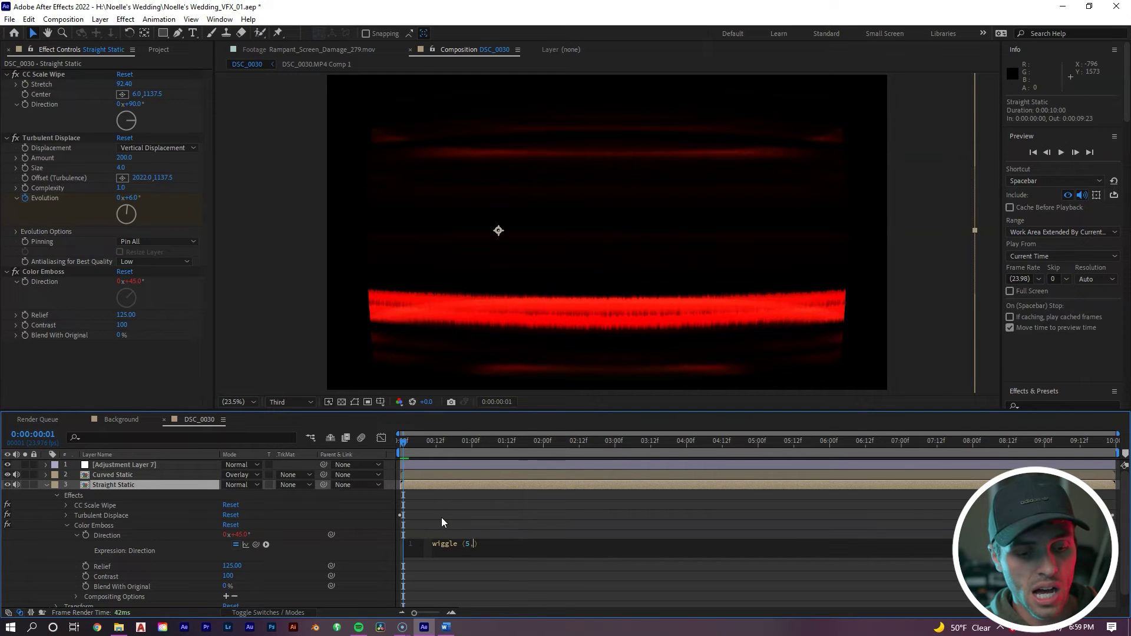
type("500")
left_click(476, 515)
key("space")
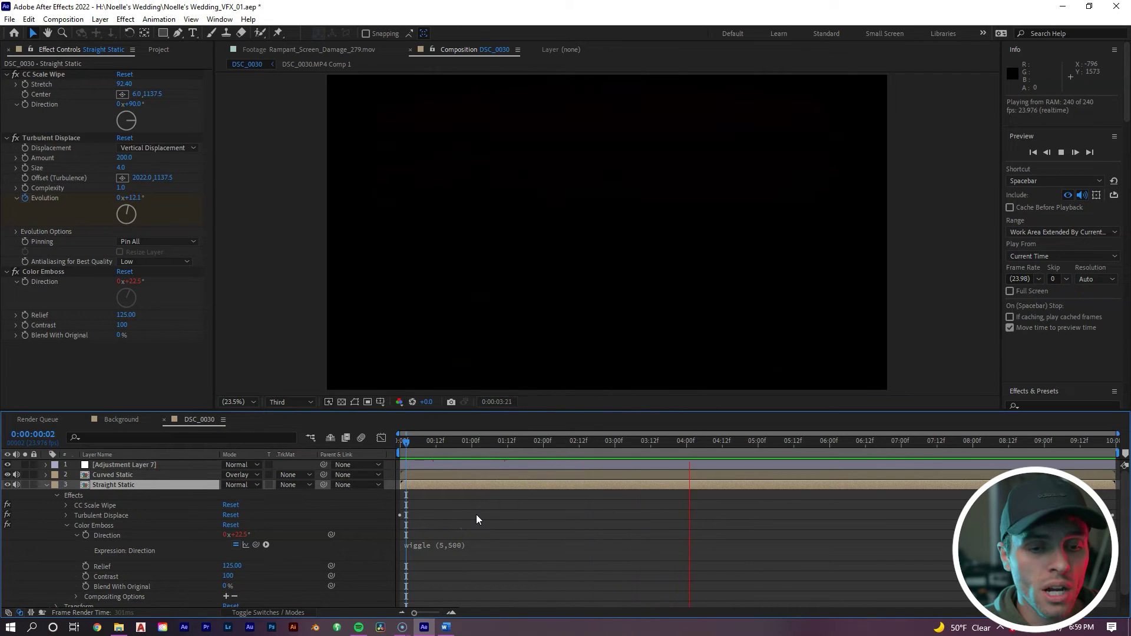
left_click(426, 543)
key("space")
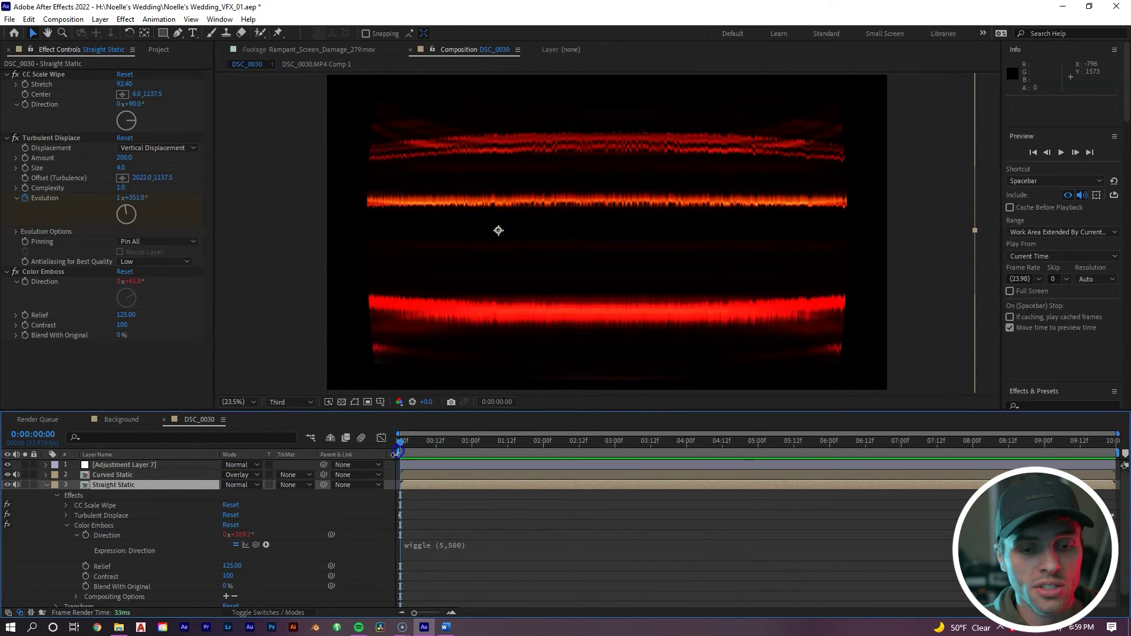
Step: Edit the wiggle frequency from 5 to 50, then undo to remove Color Emboss
left_click(443, 545)
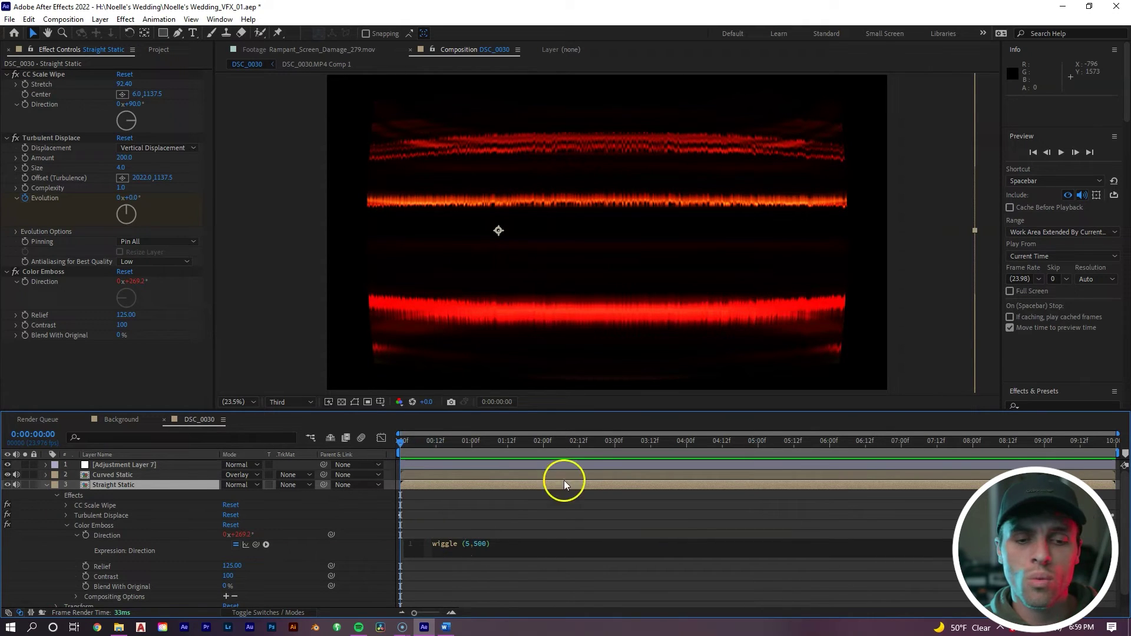
left_click(457, 544)
left_click(465, 544)
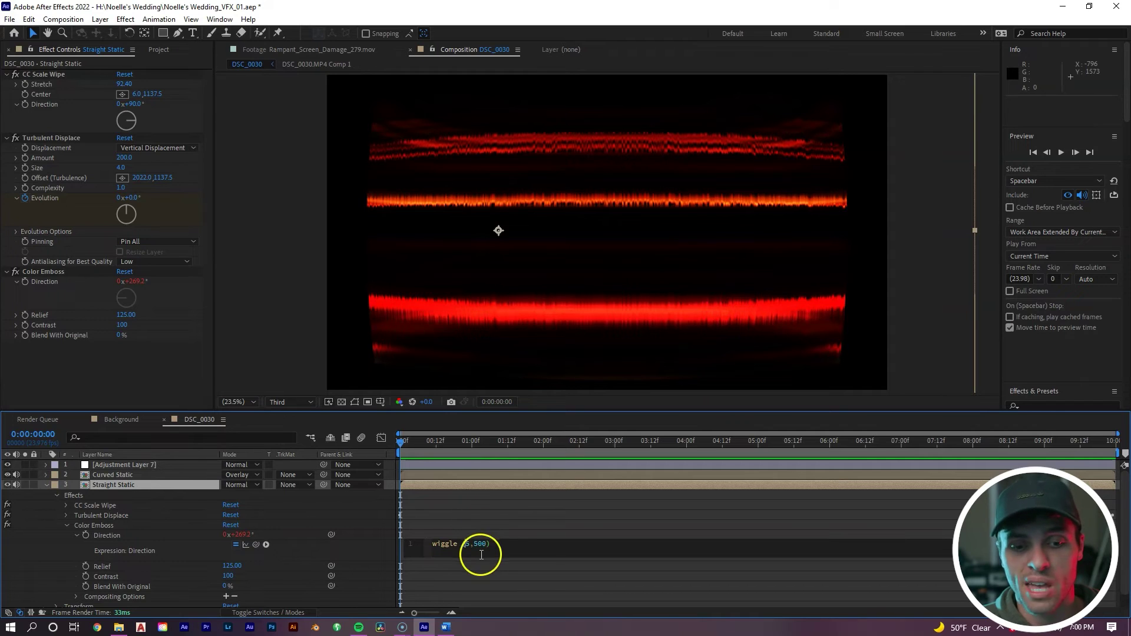
left_click_drag(477, 543, 484, 544)
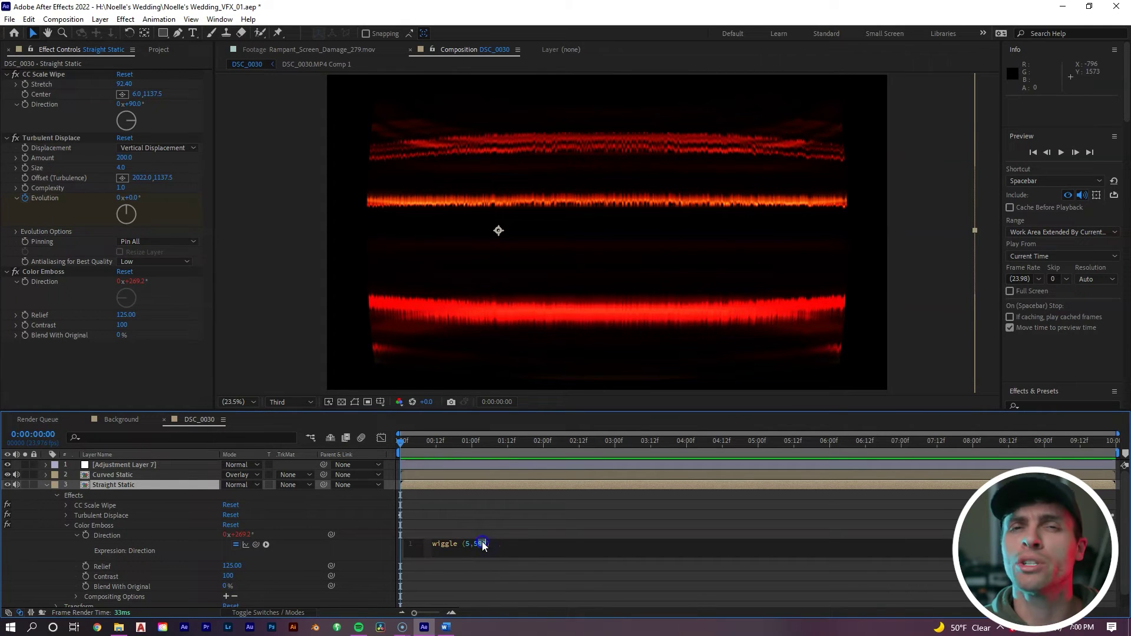
left_click_drag(482, 543, 474, 543)
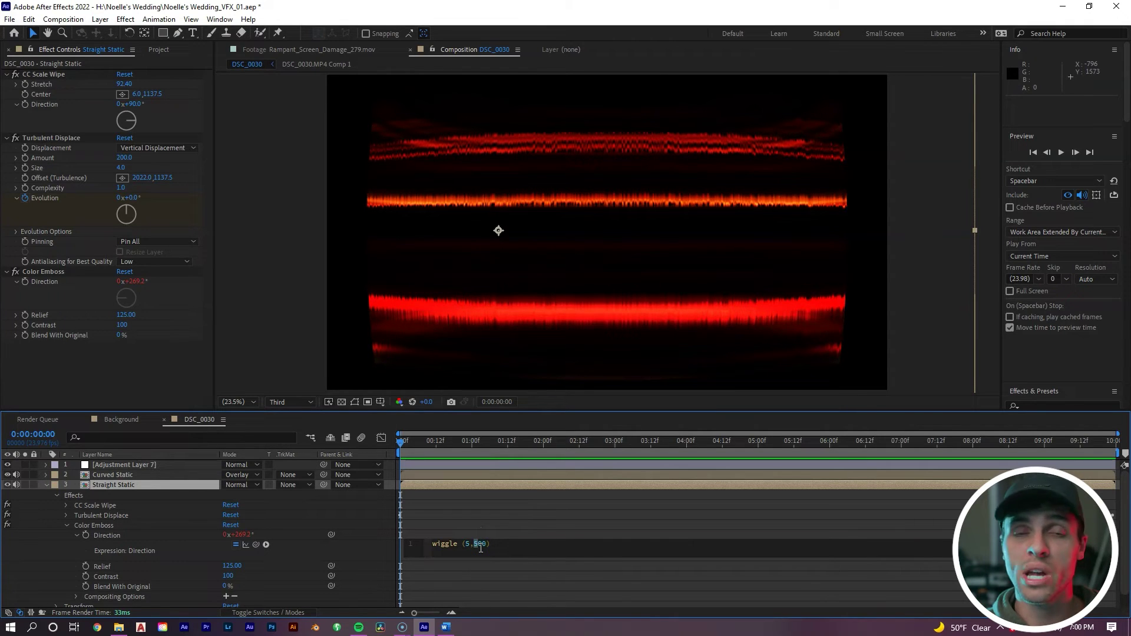
left_click(480, 543)
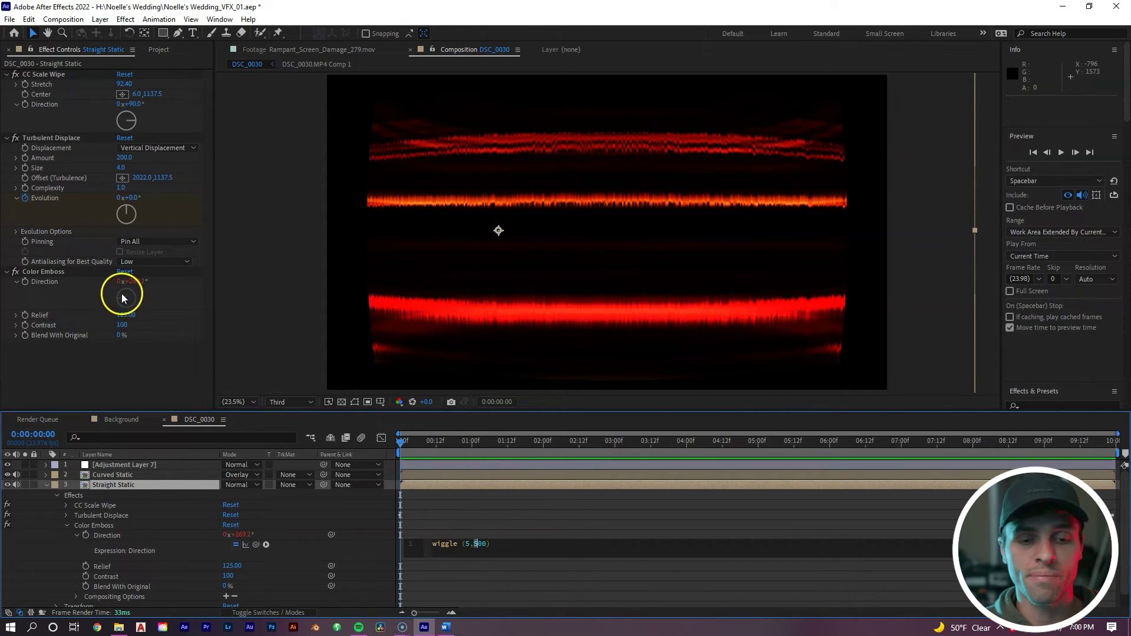
left_click(467, 543)
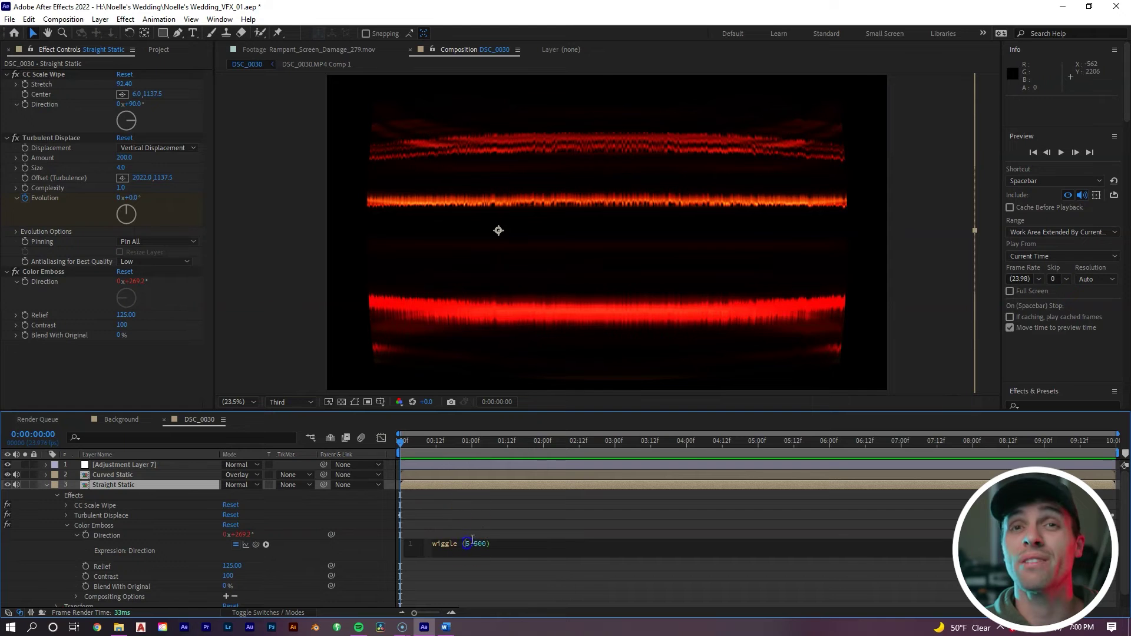
left_click(467, 543)
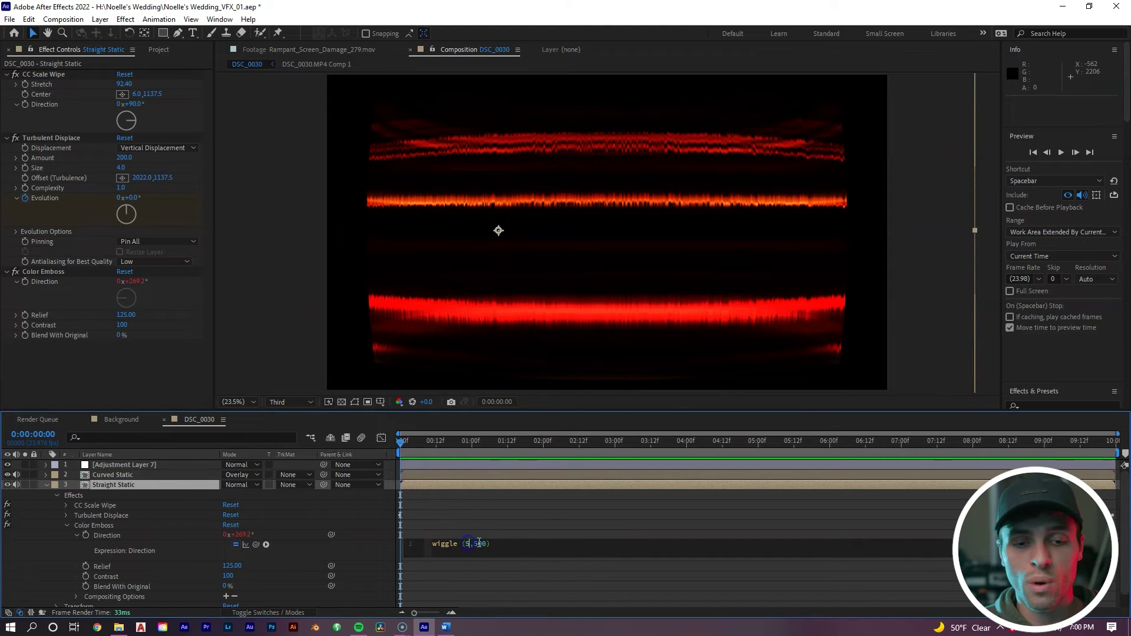
left_click(470, 544)
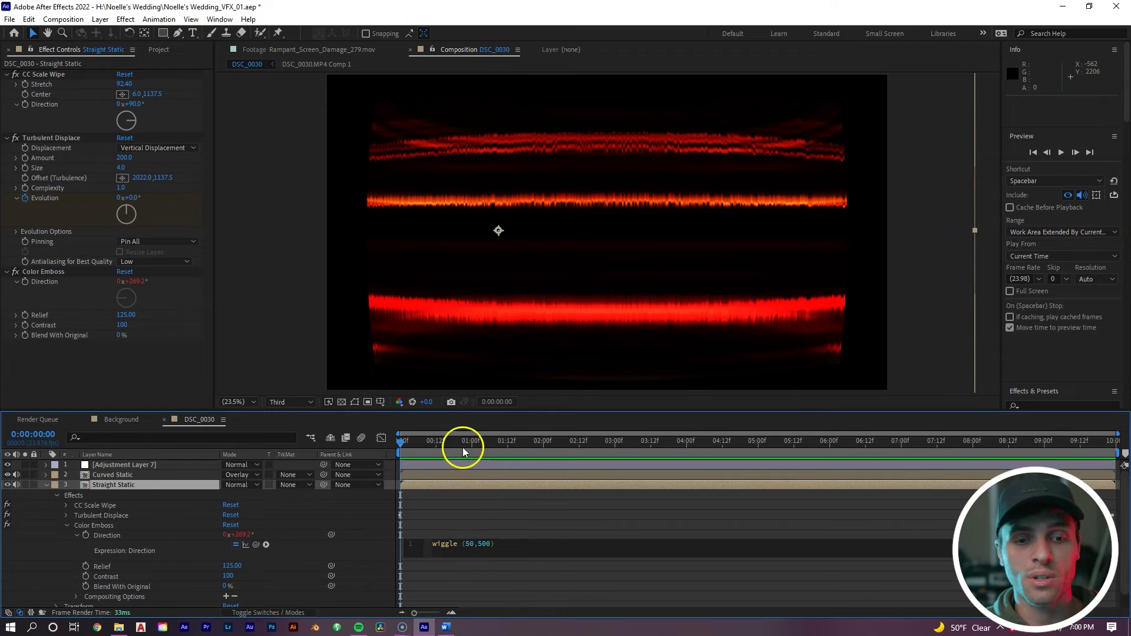
key("ctrl+z")
key("ctrl+z")
key("ctrl+z")
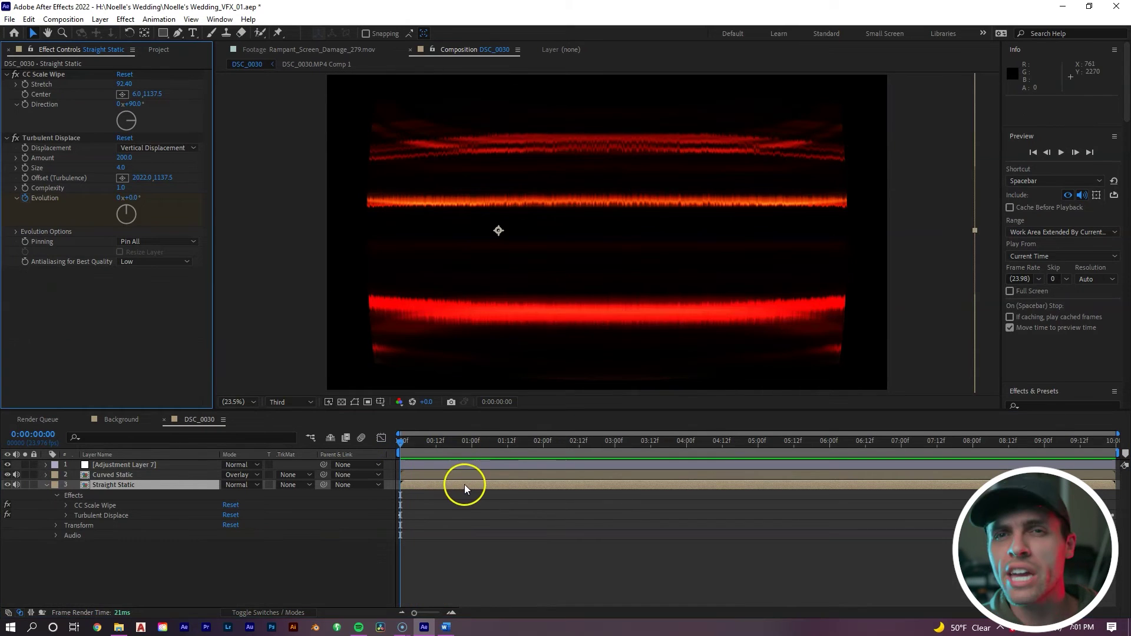
Step: Apply Stylize > CC Kaleida to Straight Static, turning the streaks into mirrored square patterns
right_click(465, 484)
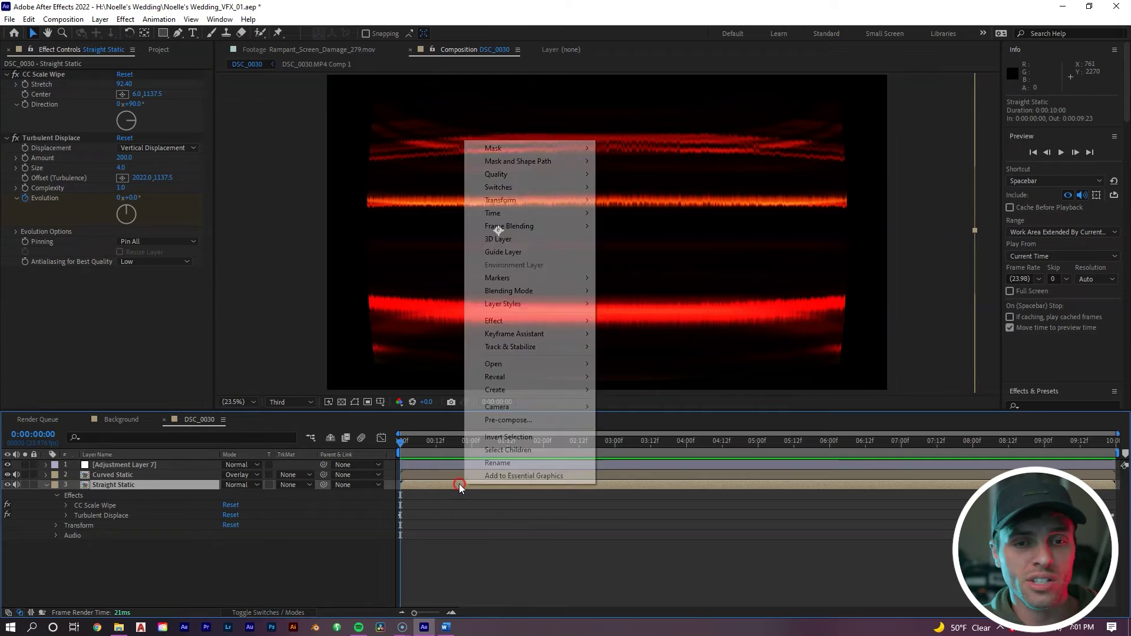
left_click(542, 327)
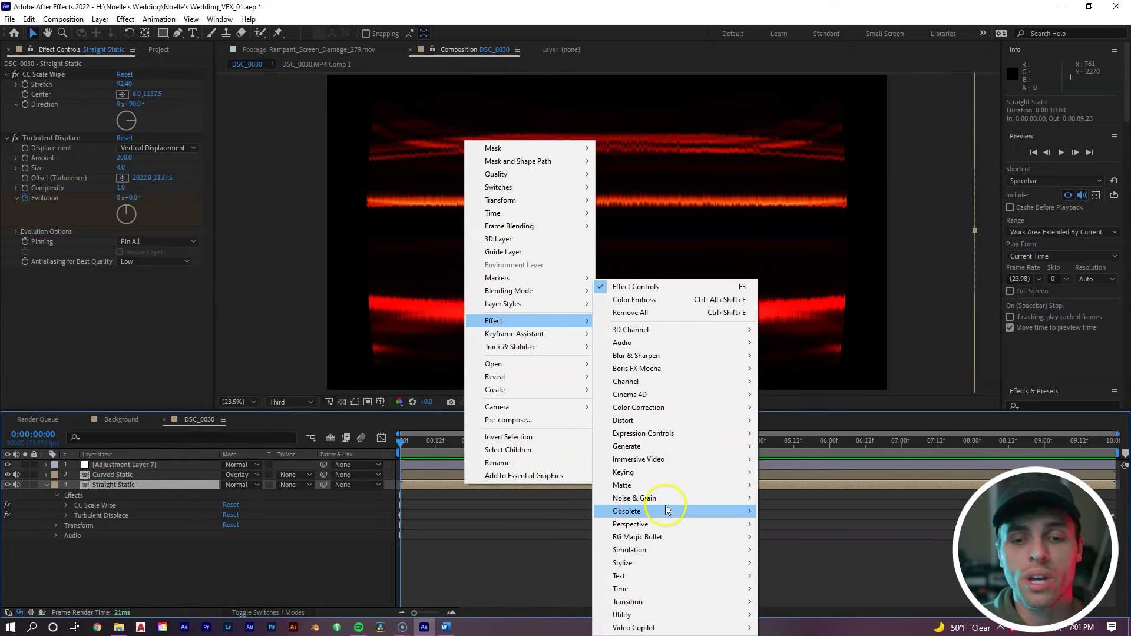
left_click(667, 565)
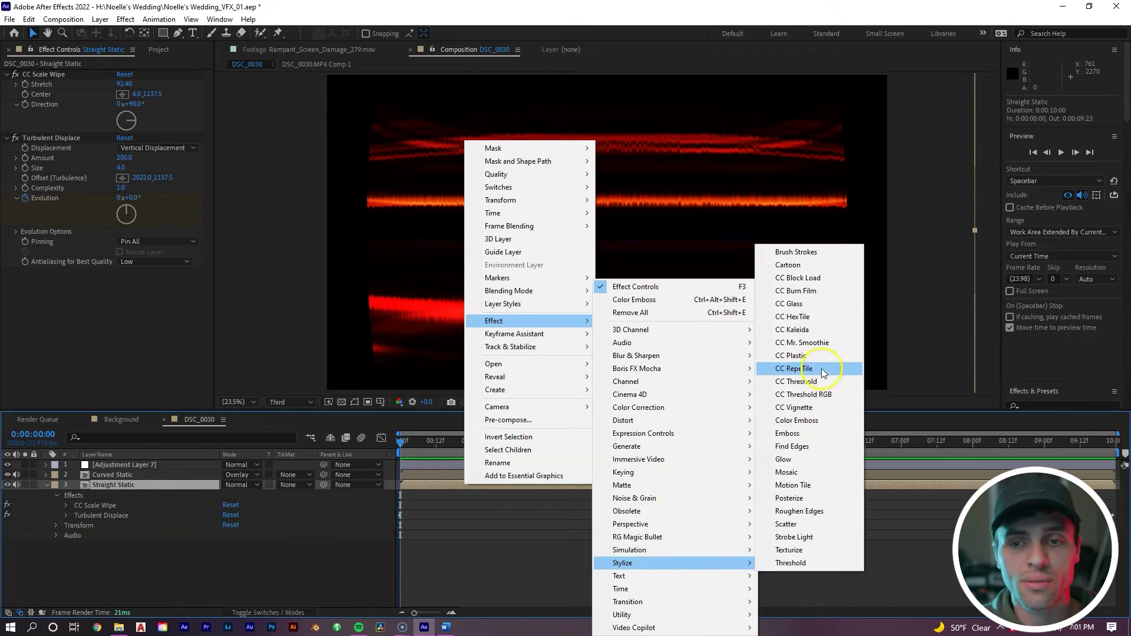
left_click(822, 331)
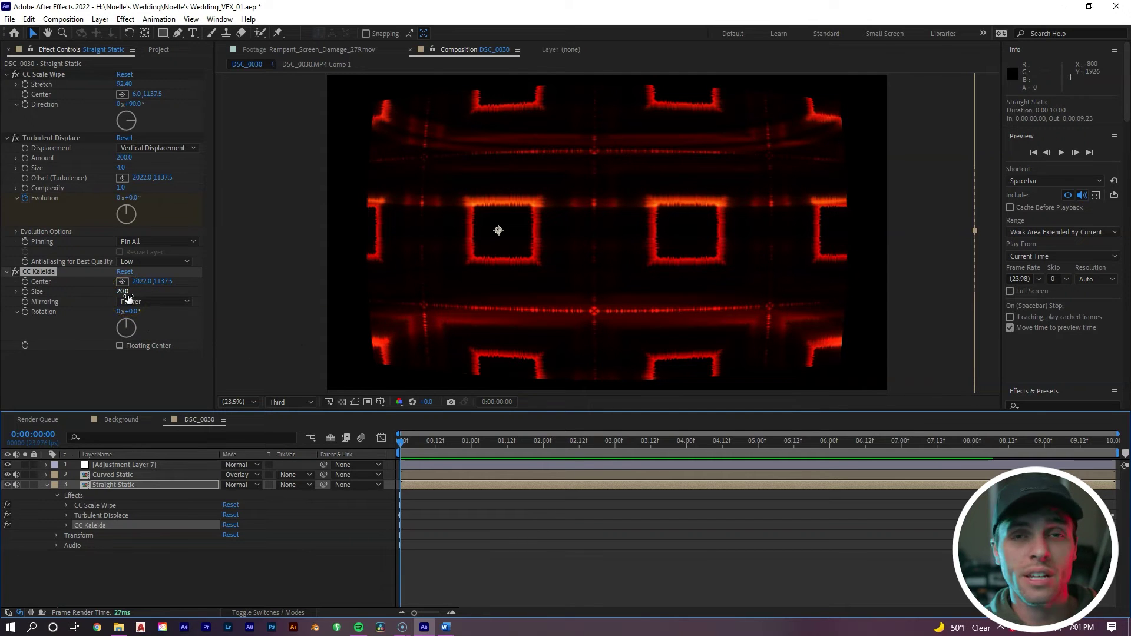
left_click(111, 269)
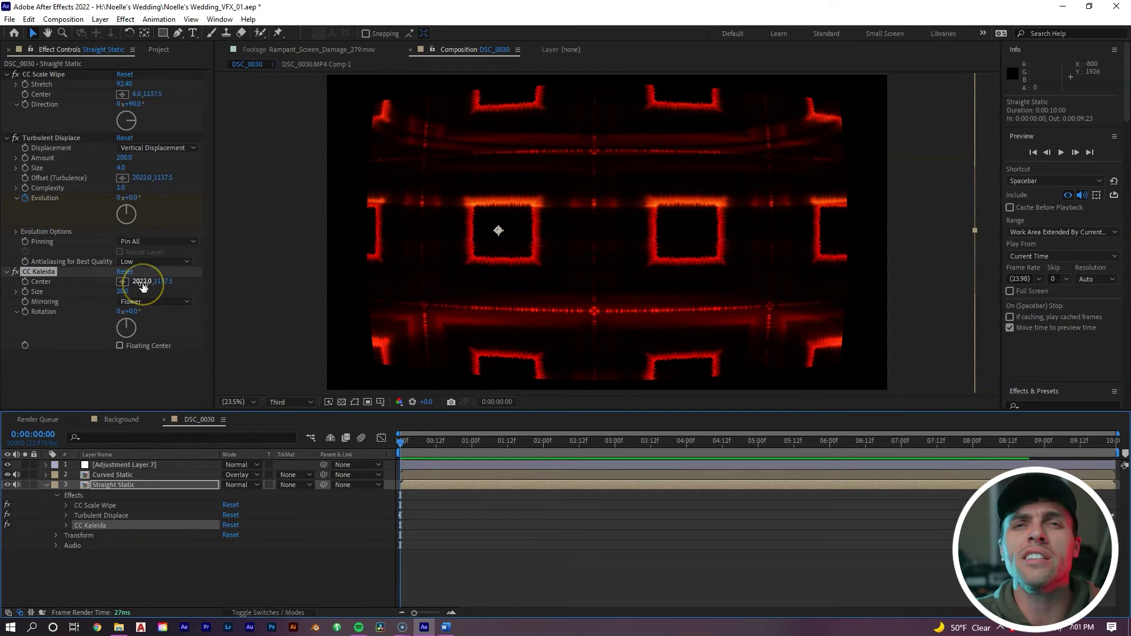
left_click(120, 221)
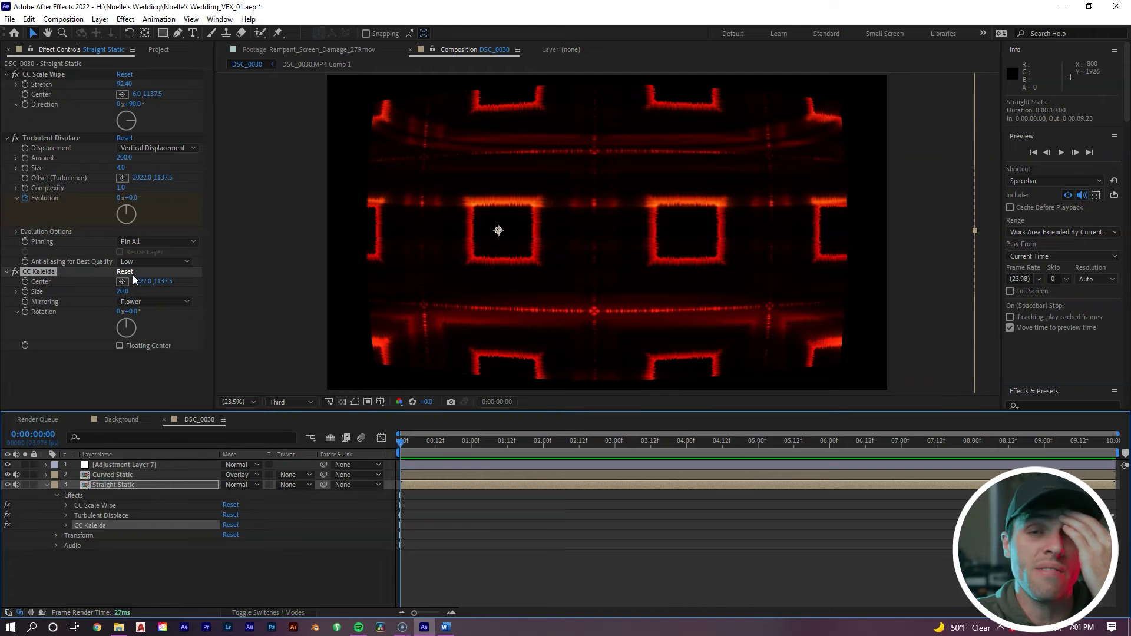
Step: Preview the kaleidoscope, then reduce CC Kaleida Size from 20 to about 7
left_click(791, 487)
key("space")
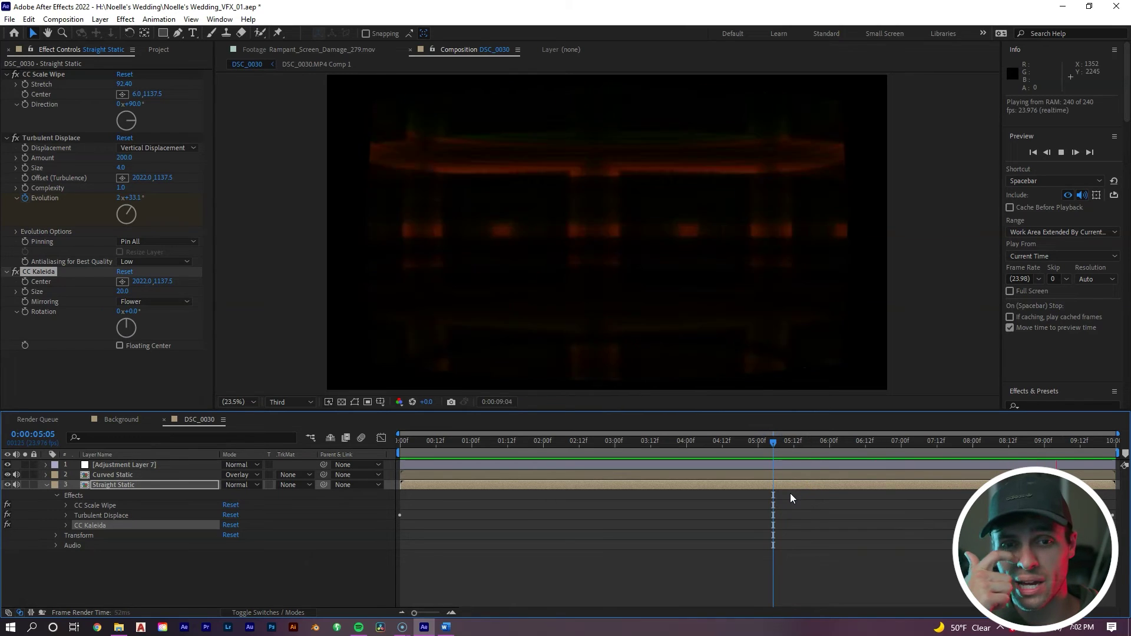
left_click(808, 429)
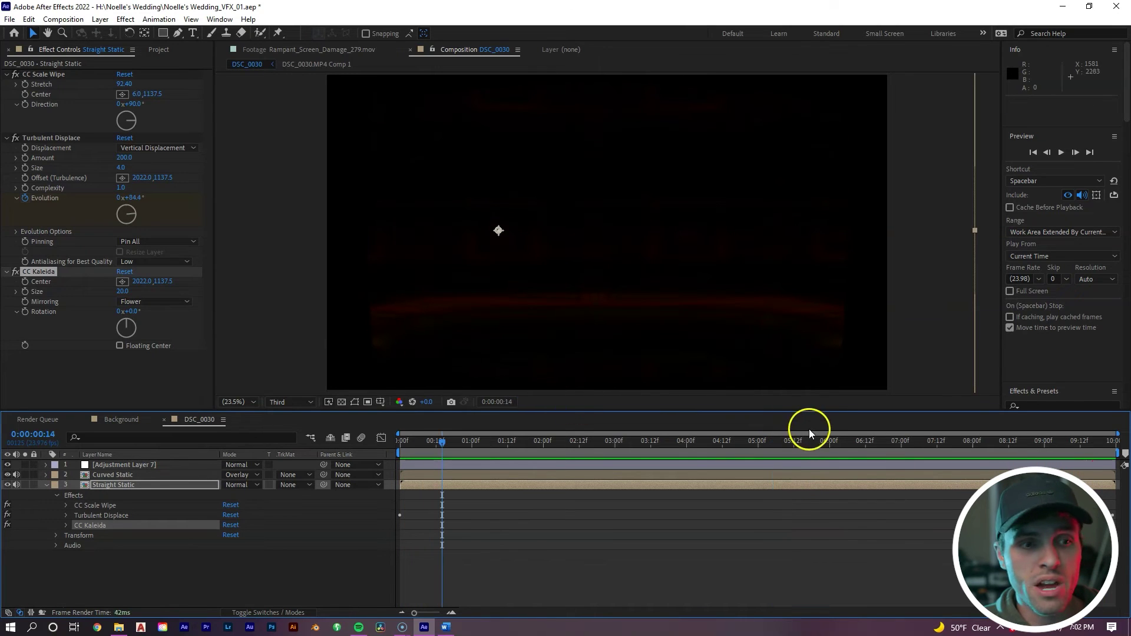
left_click(791, 443)
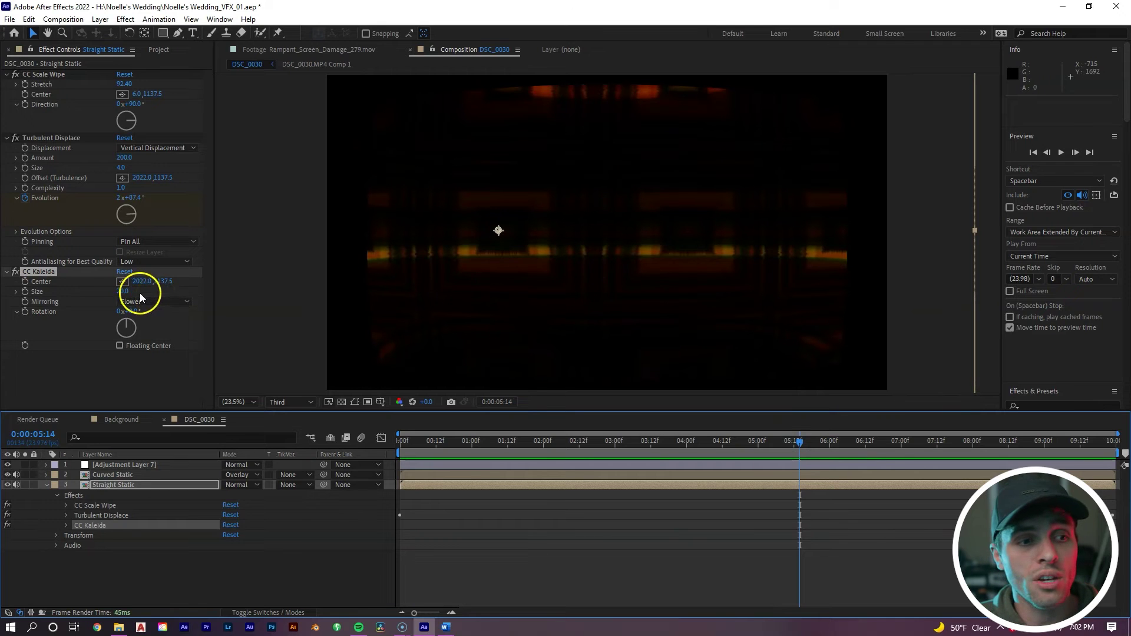
left_click_drag(131, 294, 73, 311)
key("space")
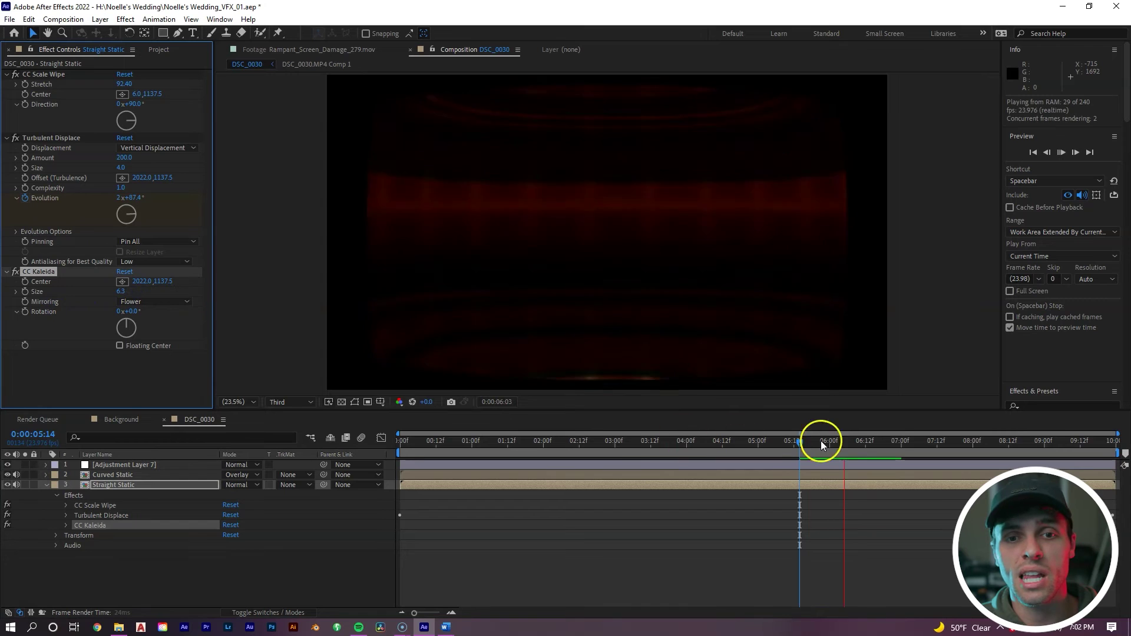
left_click(160, 302)
Step: Switch CC Kaleida mirroring to Unfold and shrink Size to 1.7 for denser lines
left_click(161, 303)
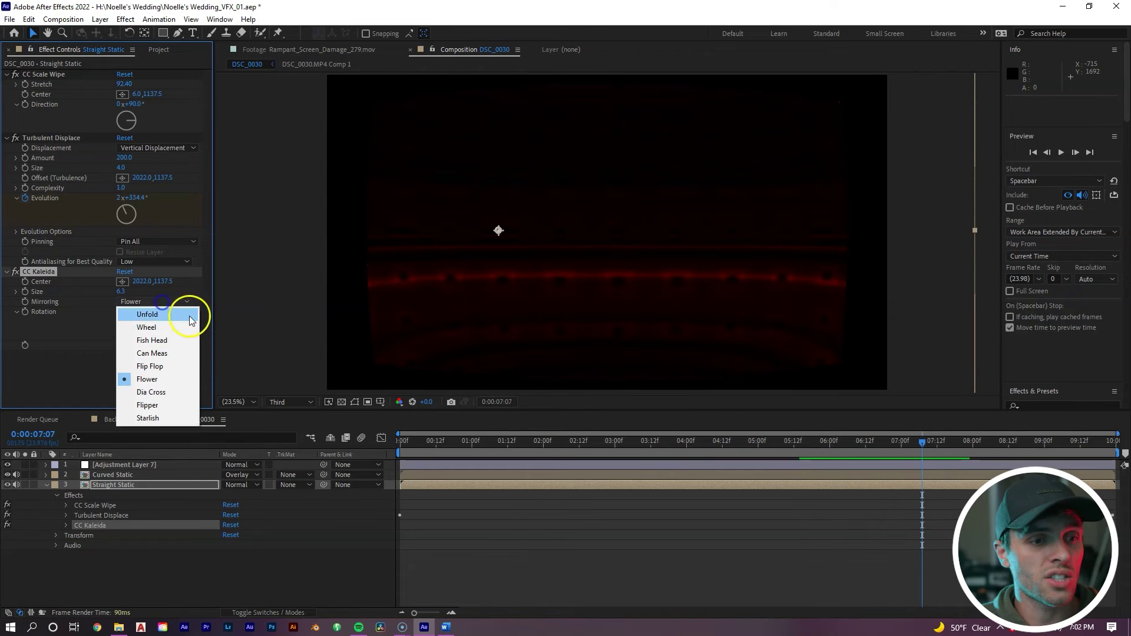
left_click(165, 316)
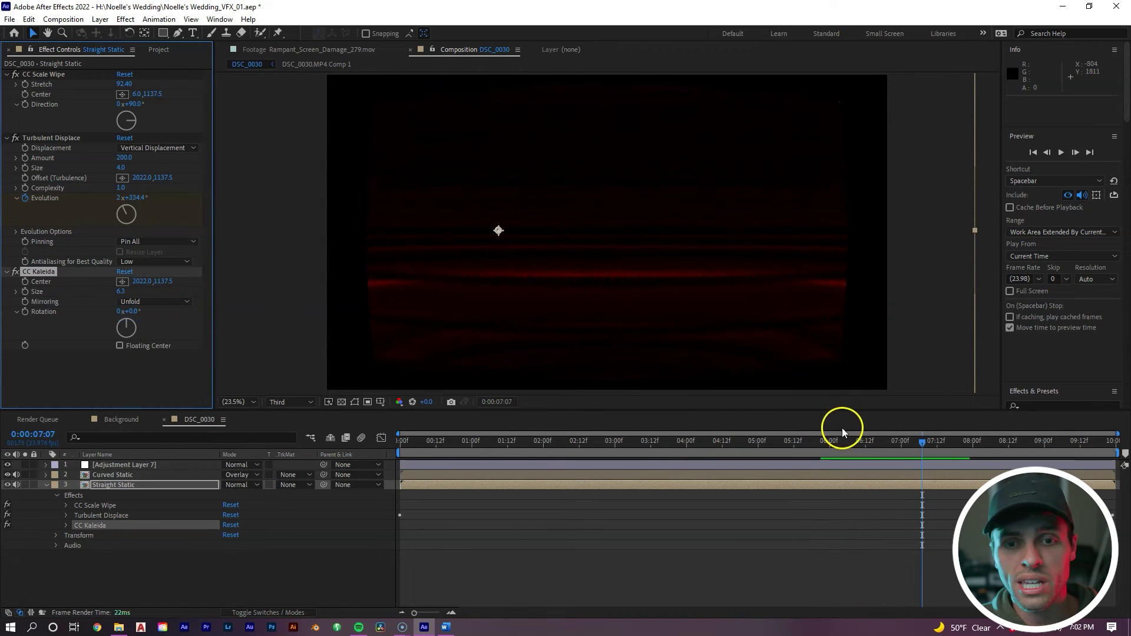
left_click(858, 443)
key("space")
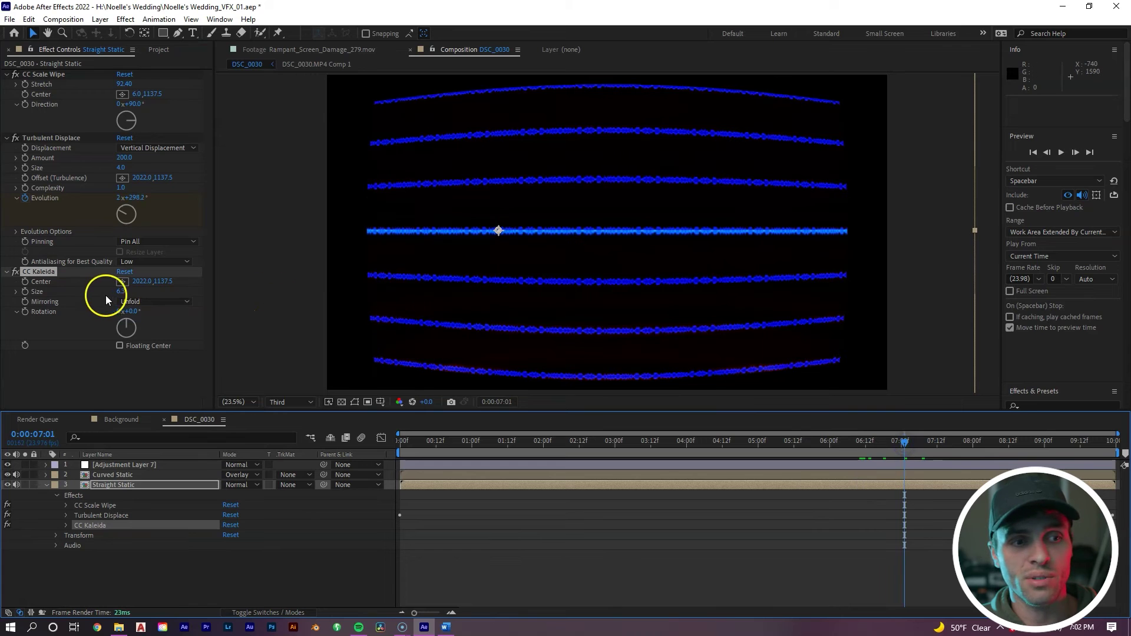
left_click_drag(118, 292, 96, 295)
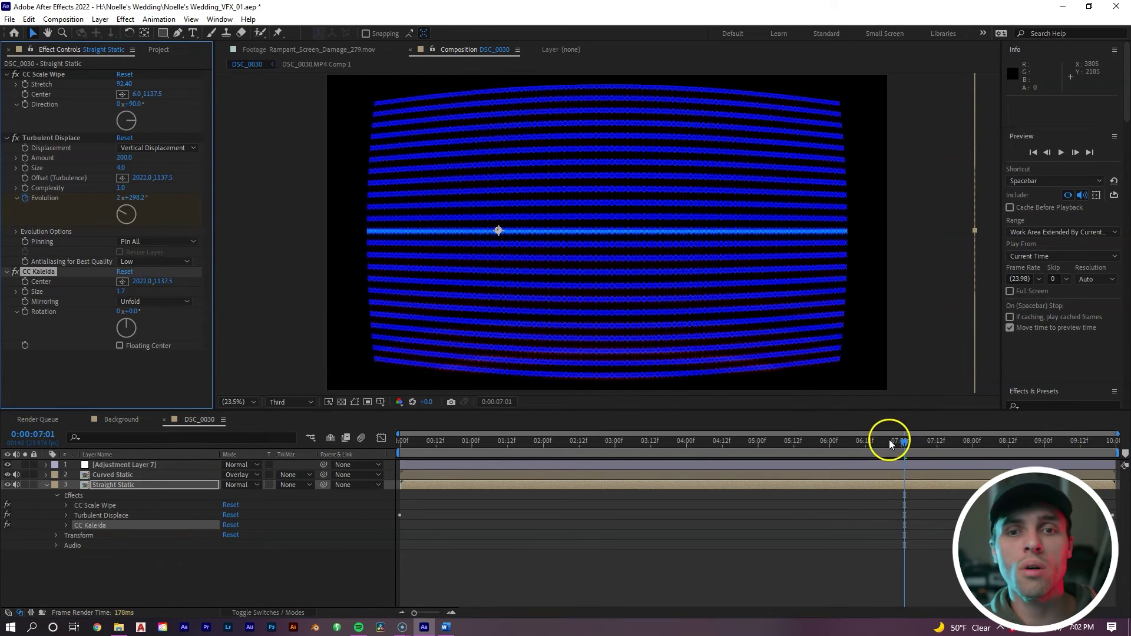
left_click_drag(889, 441, 874, 439)
key("space")
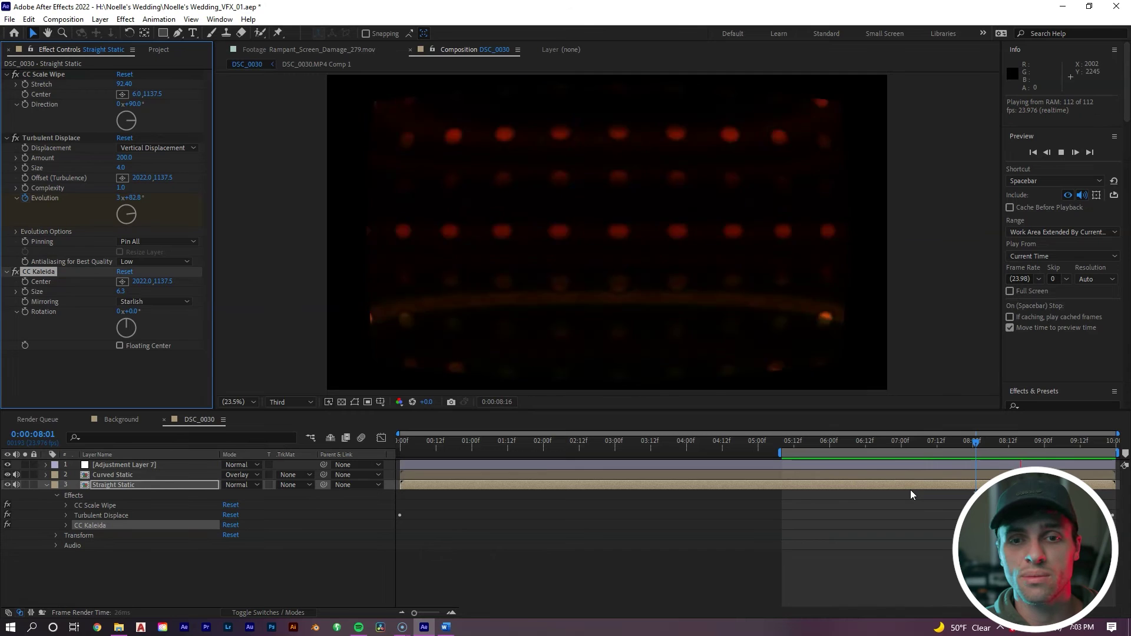
Step: Try CC Kaleida rotations of 38 and 121 degrees, then delete the effect
left_click(1108, 436)
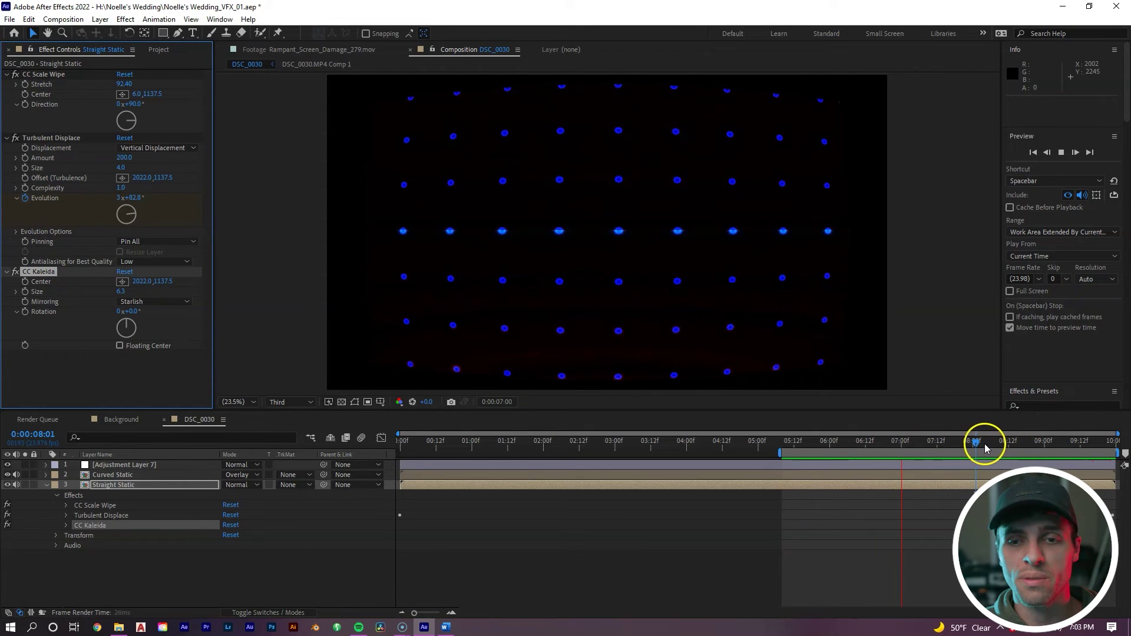
left_click_drag(1005, 449, 875, 453)
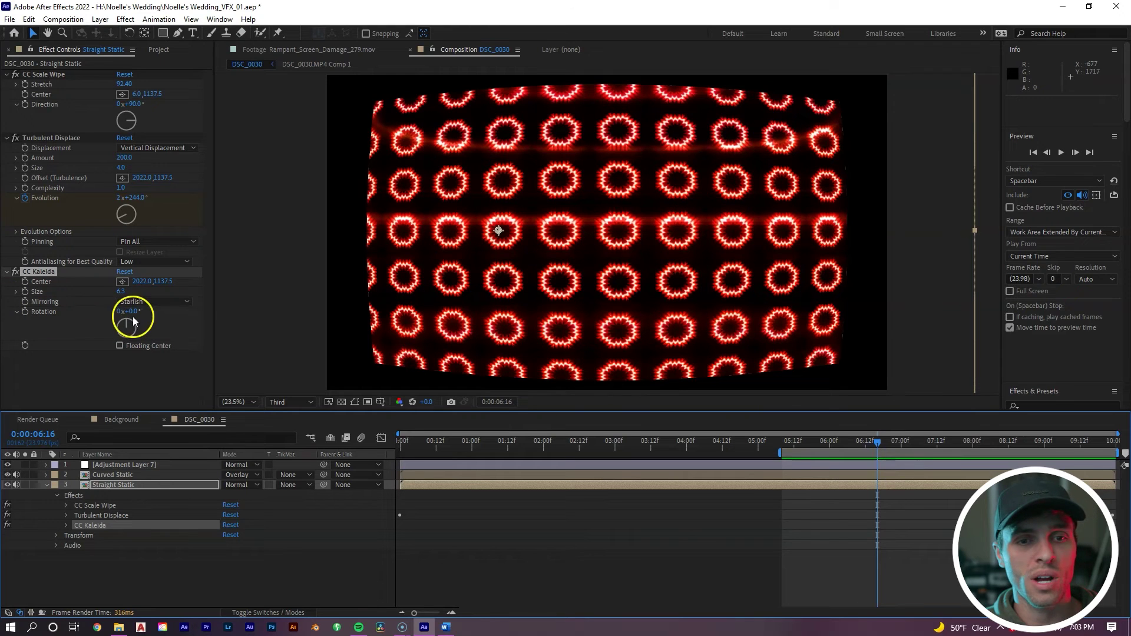
left_click_drag(128, 311, 60, 303)
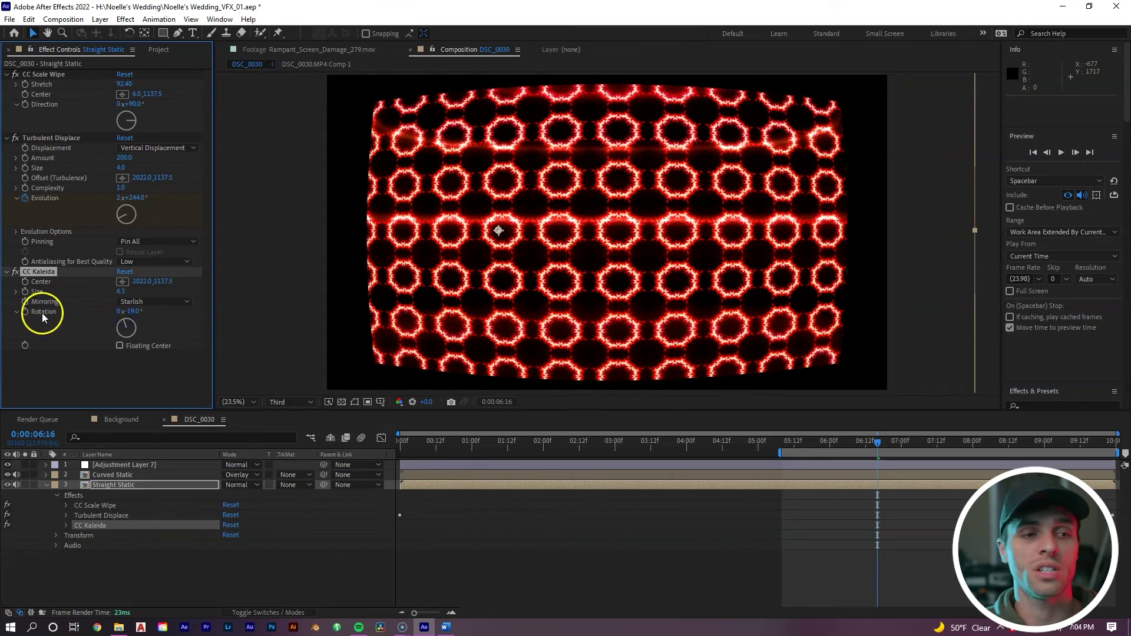
left_click_drag(134, 310, 168, 319)
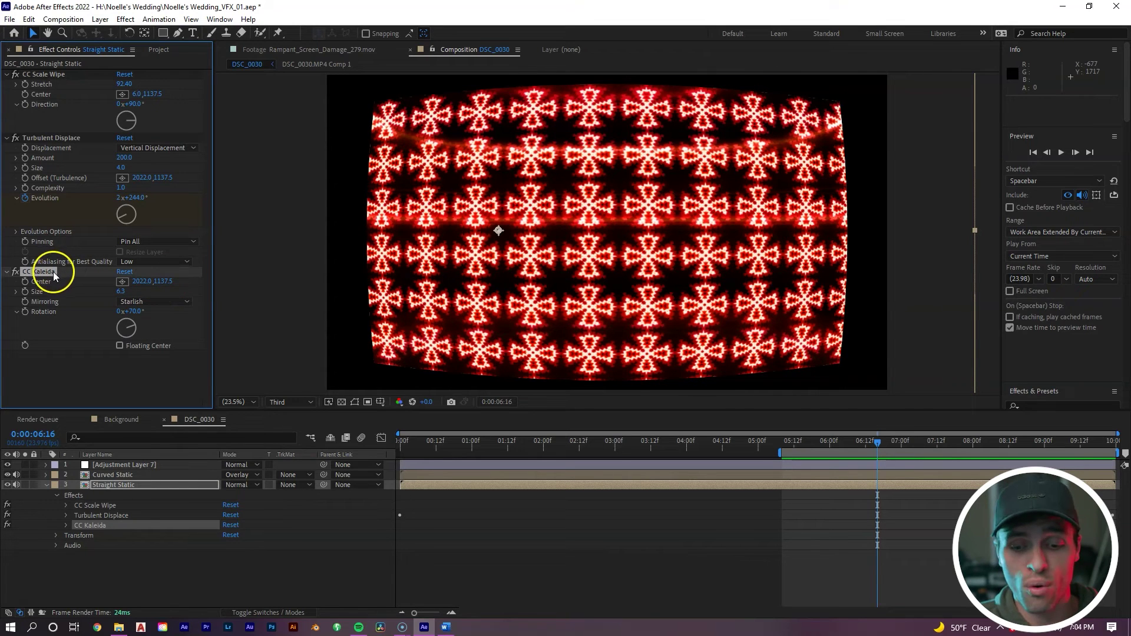
key("Delete")
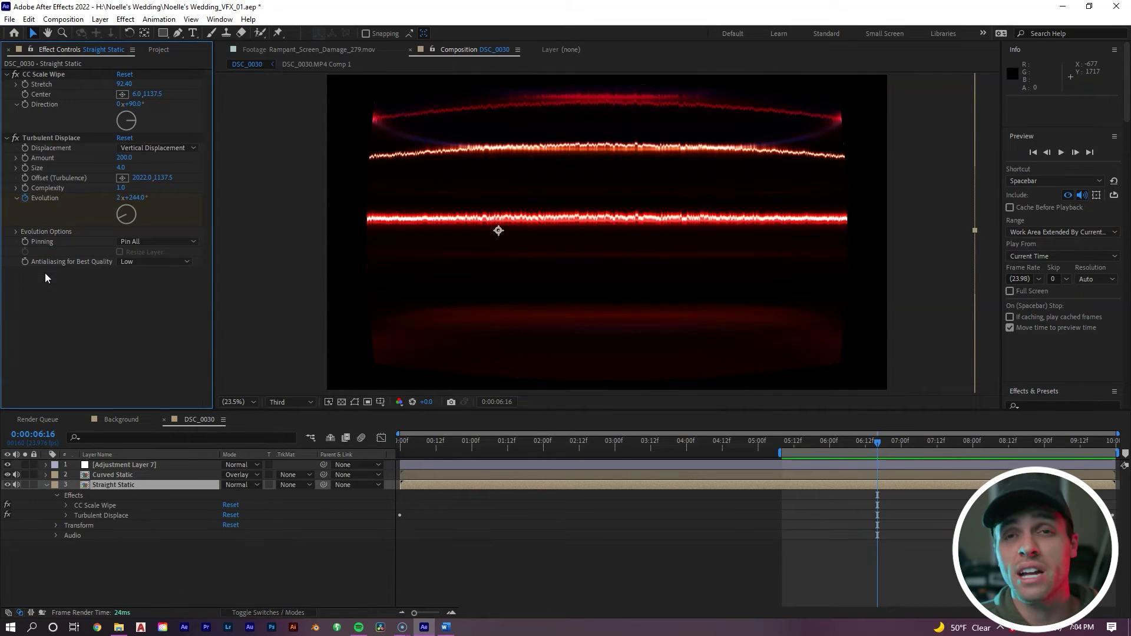
Step: Apply Stylize > CC Mr. Smoothie to the Straight Static layer
right_click(408, 487)
mouse_move(506, 318)
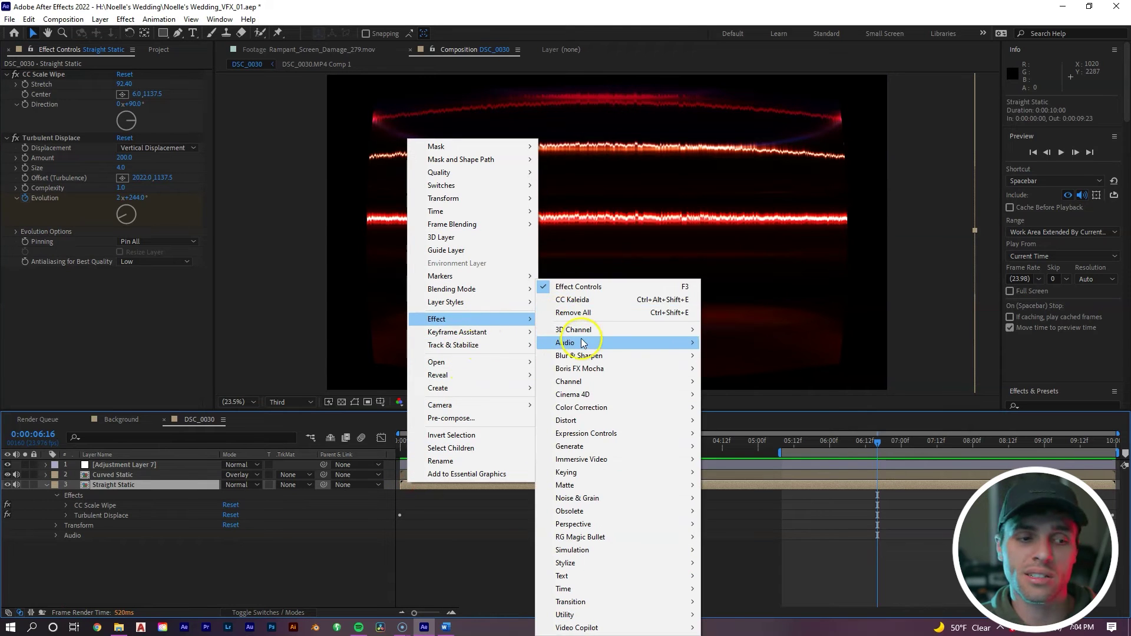
mouse_move(593, 362)
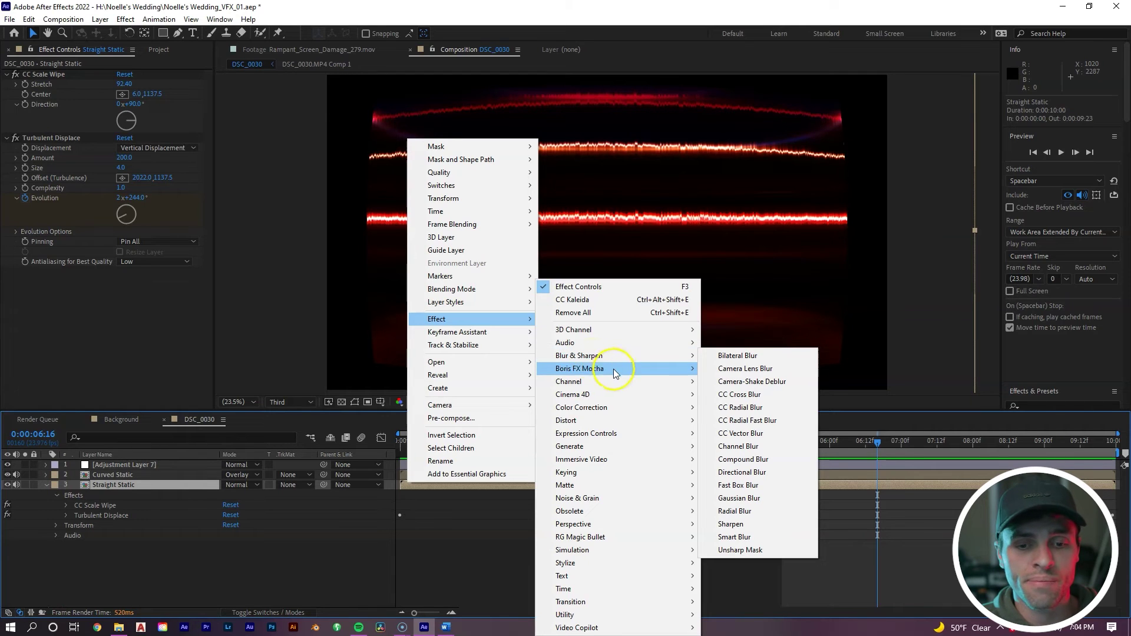
mouse_move(620, 449)
mouse_move(600, 560)
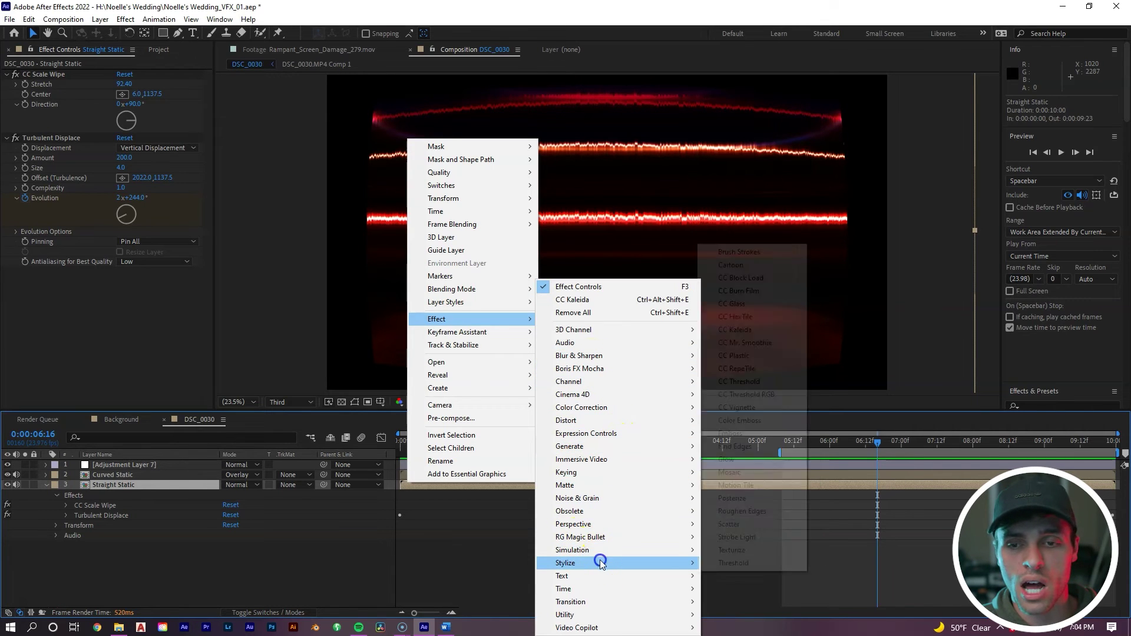
left_click(761, 349)
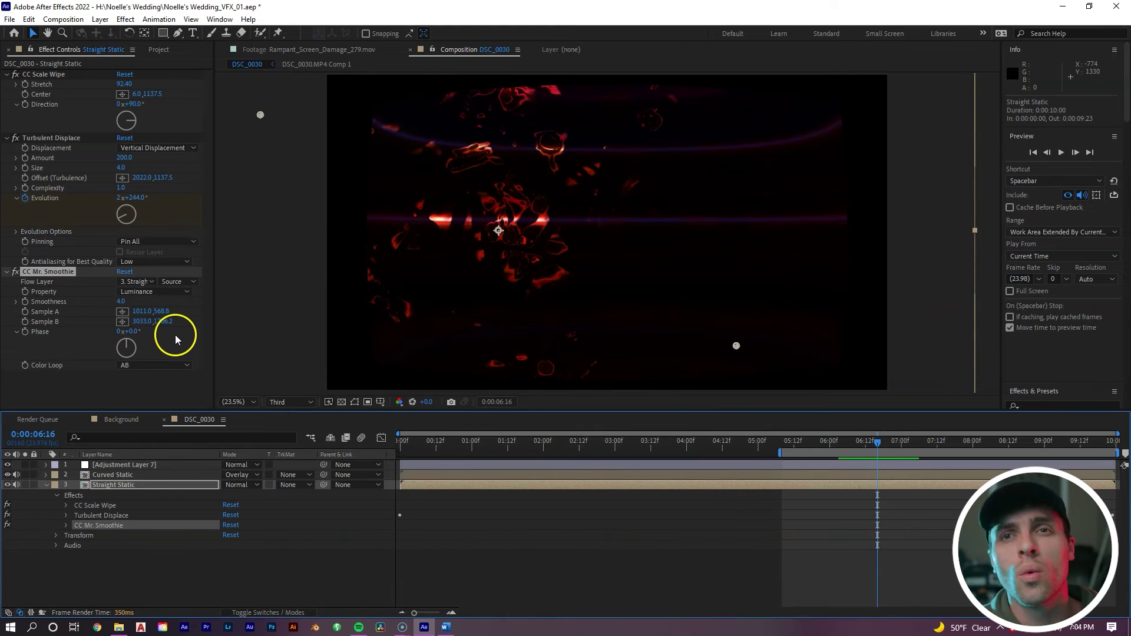
Step: Set Mr. Smoothie Smoothness to 20 and drive Phase with a wiggle(5,500) expression
left_click(122, 302)
type("20")
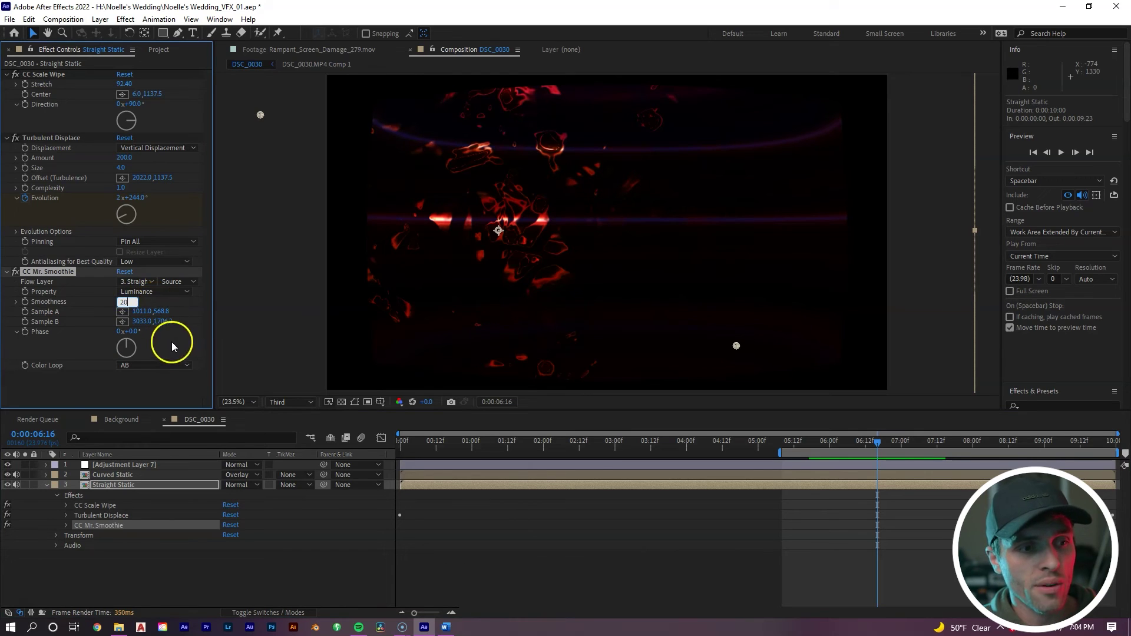
key("Return")
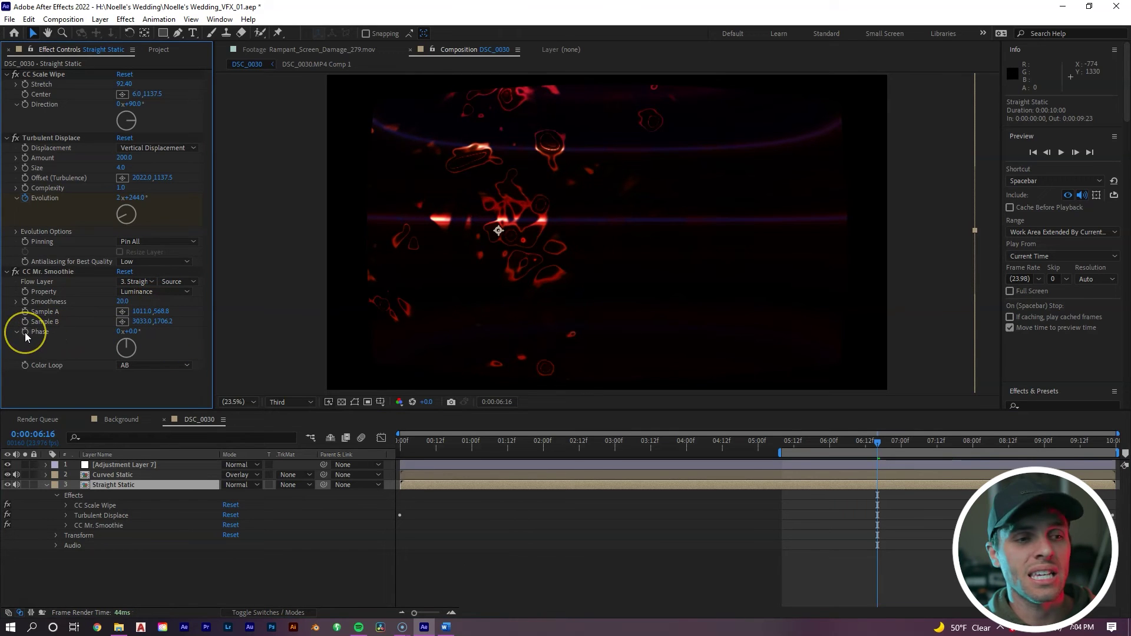
left_click(24, 332, "alt")
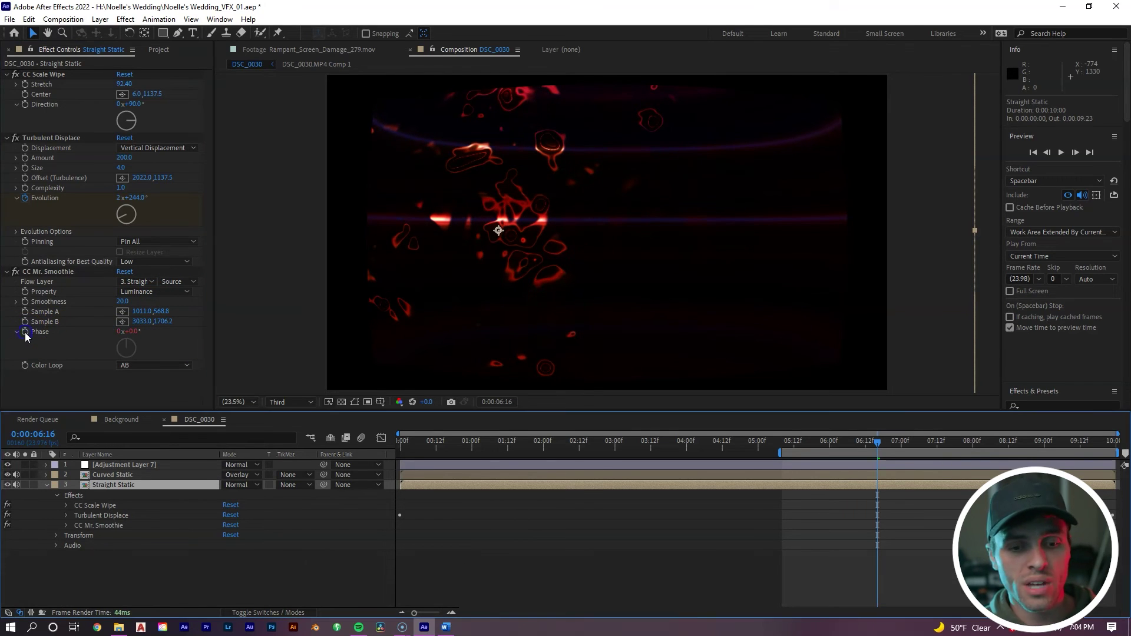
type("wiggle")
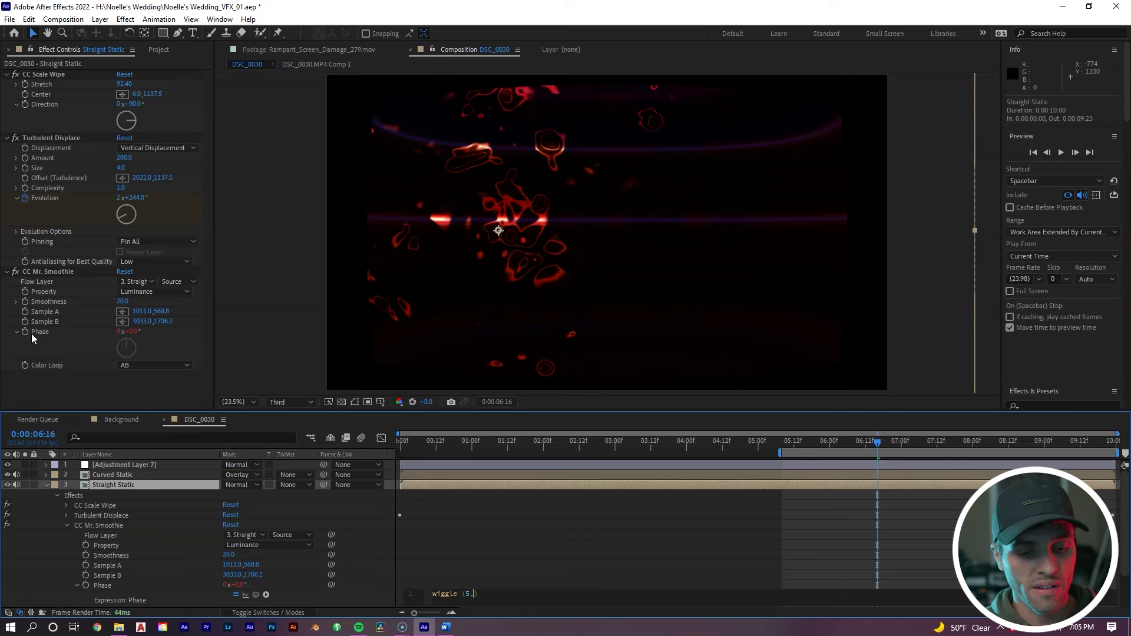
type("(5,500")
left_click(854, 499)
key("space")
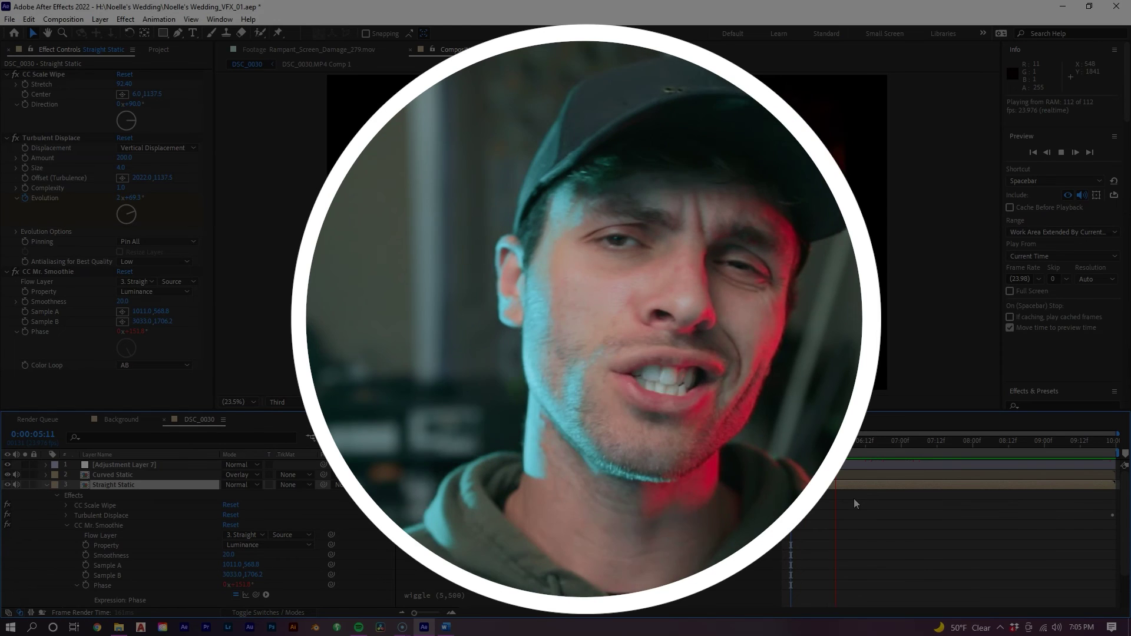
key("space")
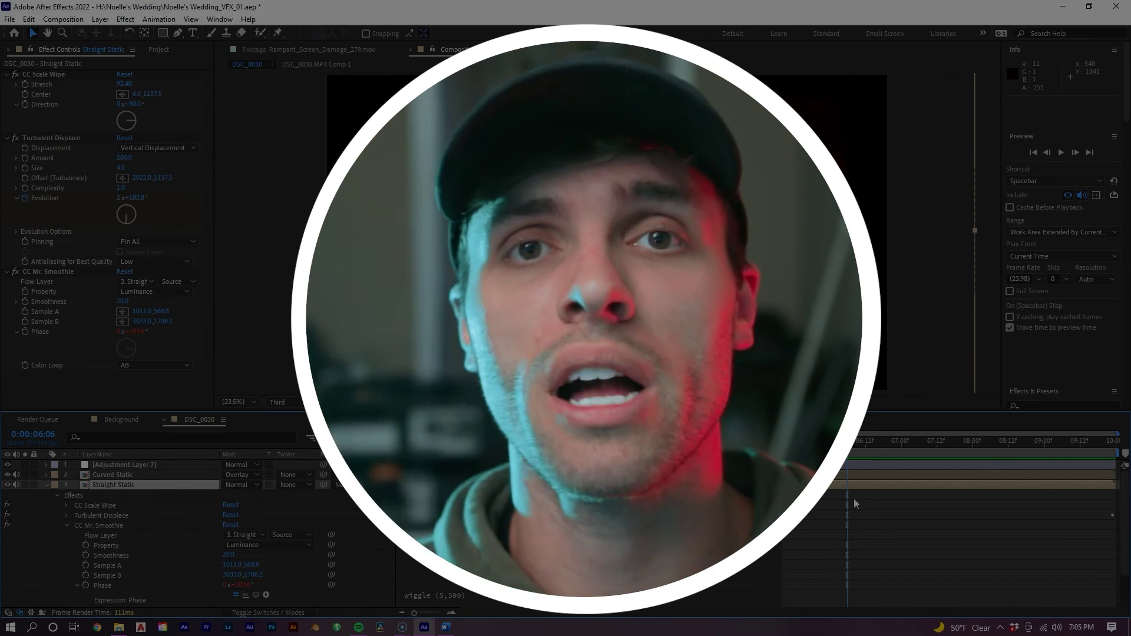
left_click(829, 441)
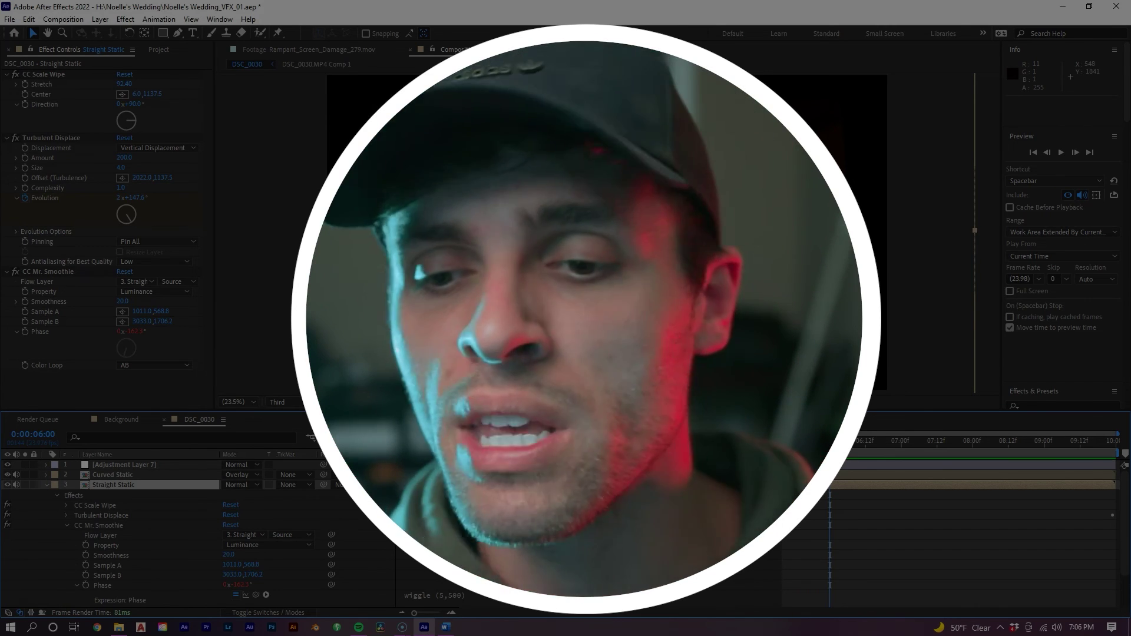
left_click_drag(830, 441, 867, 442)
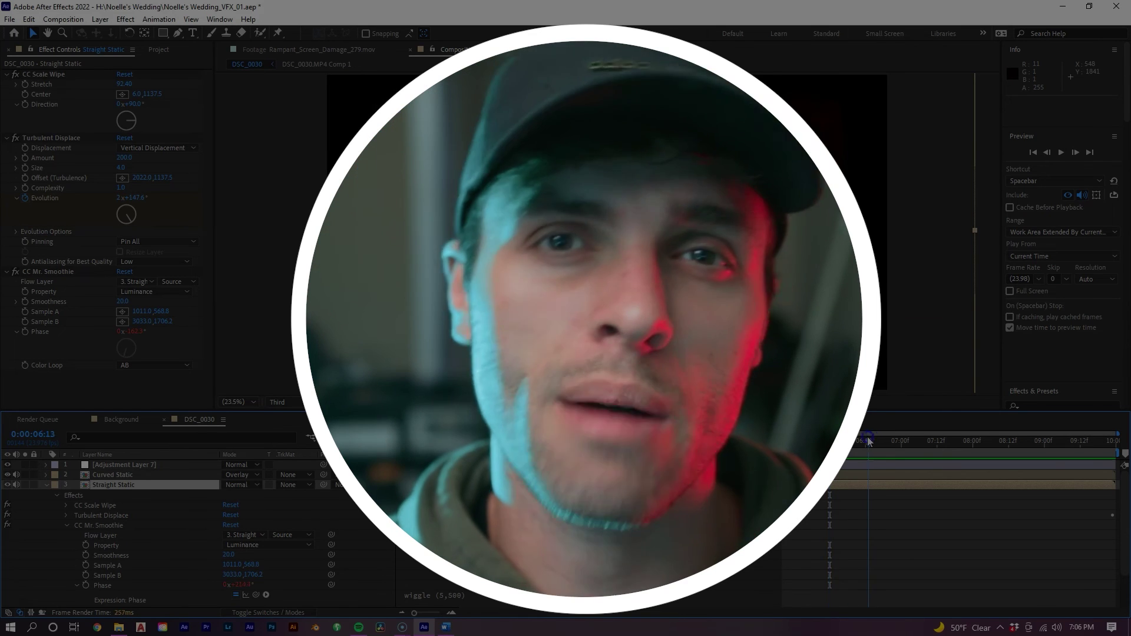